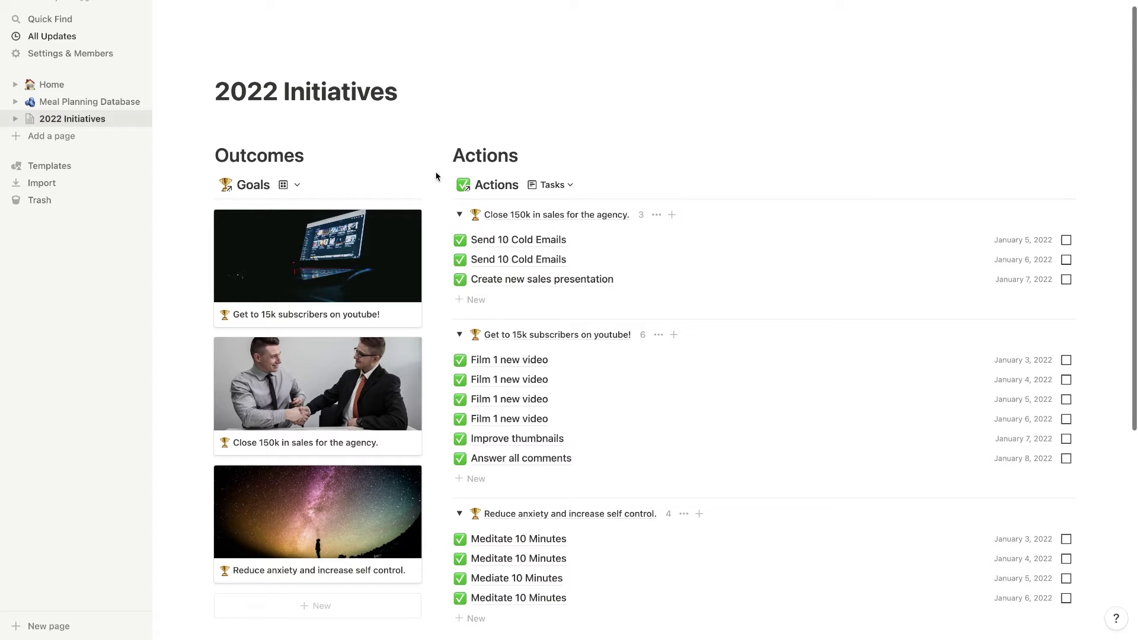
Collapse the Close 150k in sales and Get to 15k subscribers goal groups.
scroll(513, 93, down, 3)
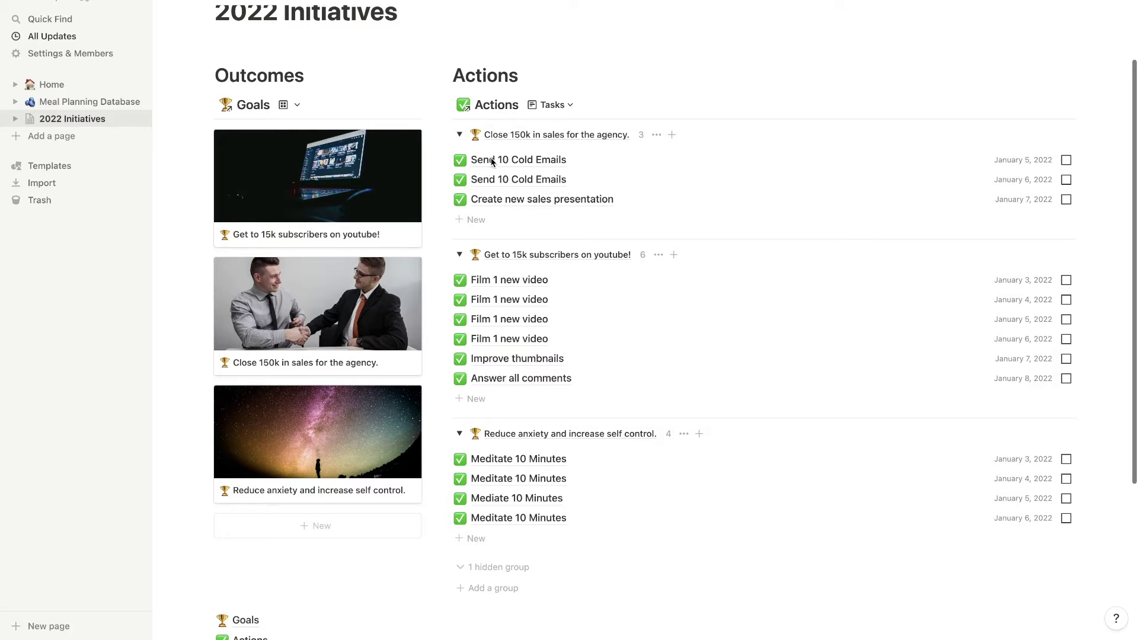
click(460, 134)
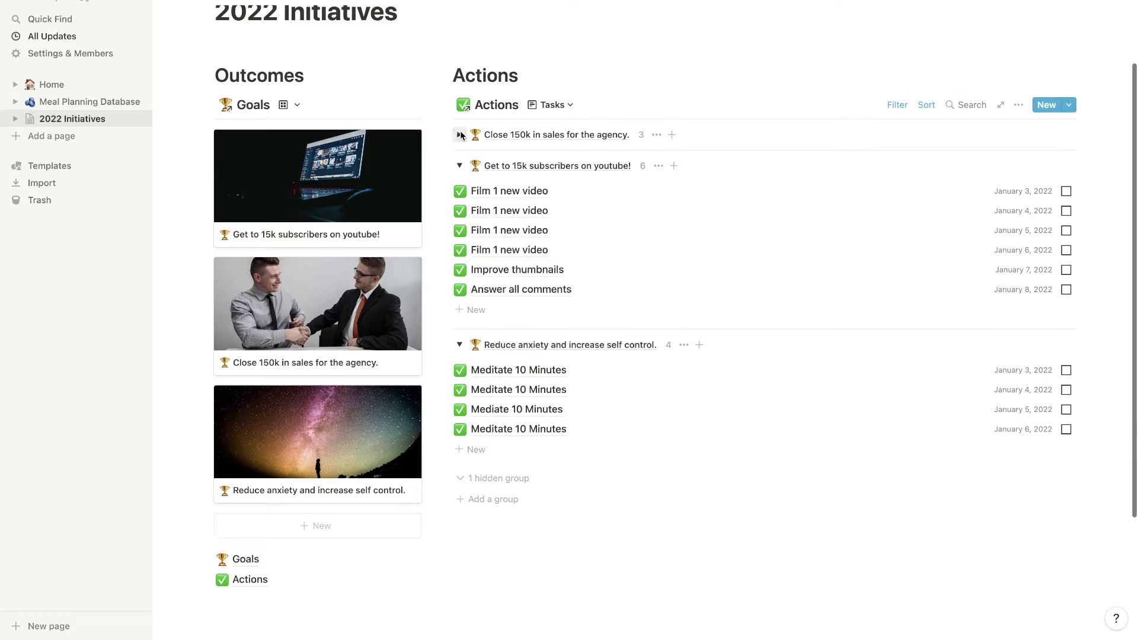
click(460, 166)
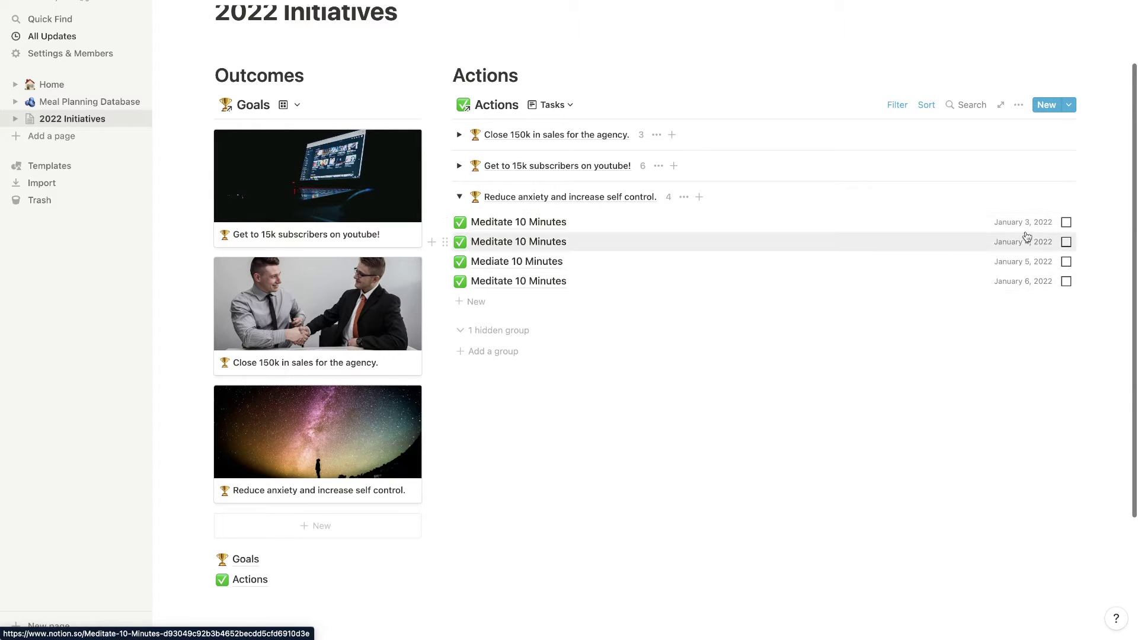
Mark the January 3 and January 4 Meditate 10 Minutes tasks done and start a new action.
click(1066, 223)
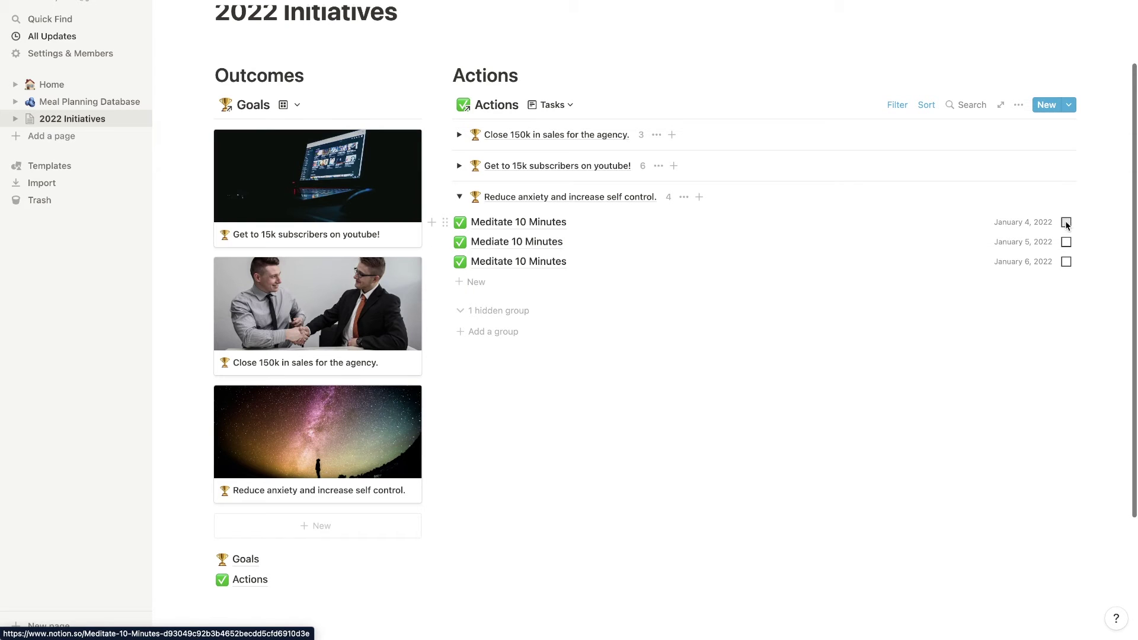
click(1066, 223)
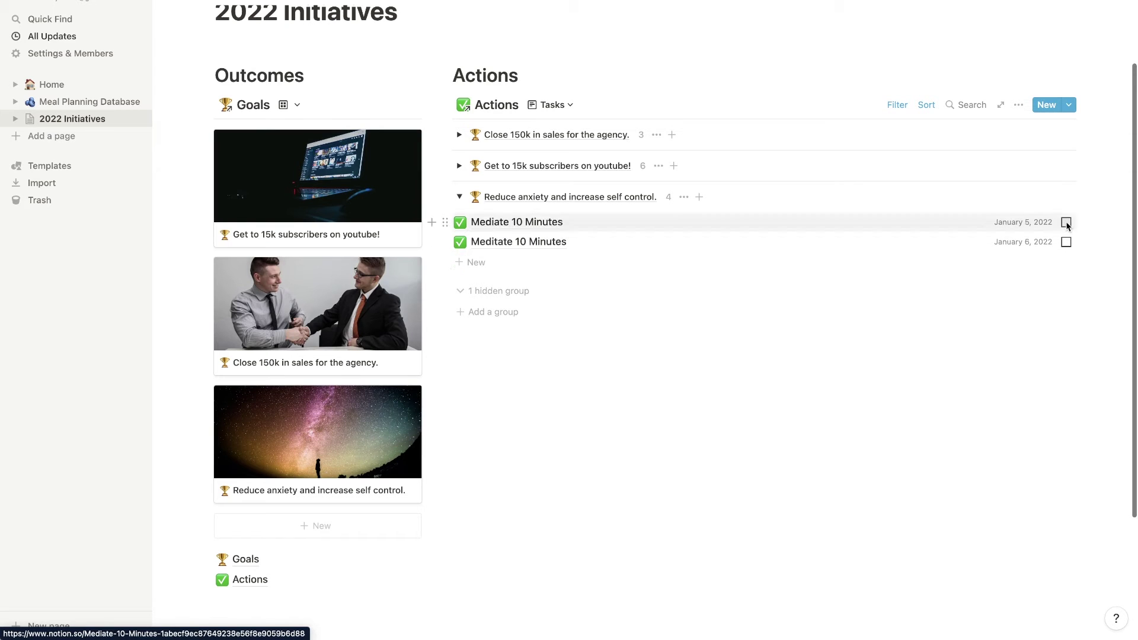
click(1058, 108)
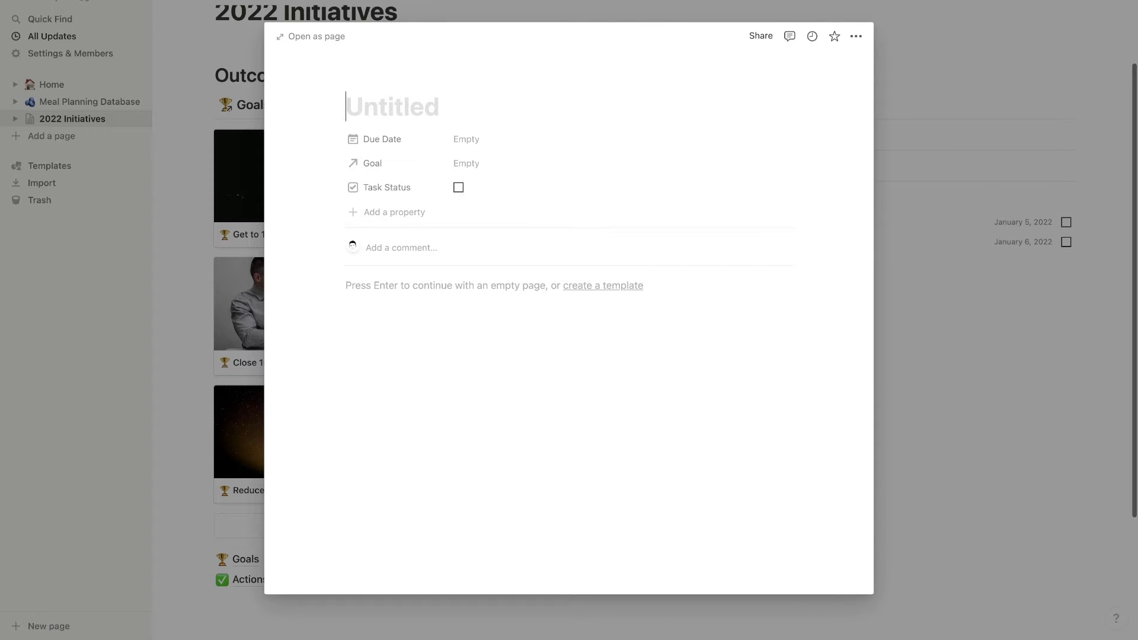
Title the new action 'Download Headspace App' and set its due date to January 1, 2022.
text(Download Headspace App)
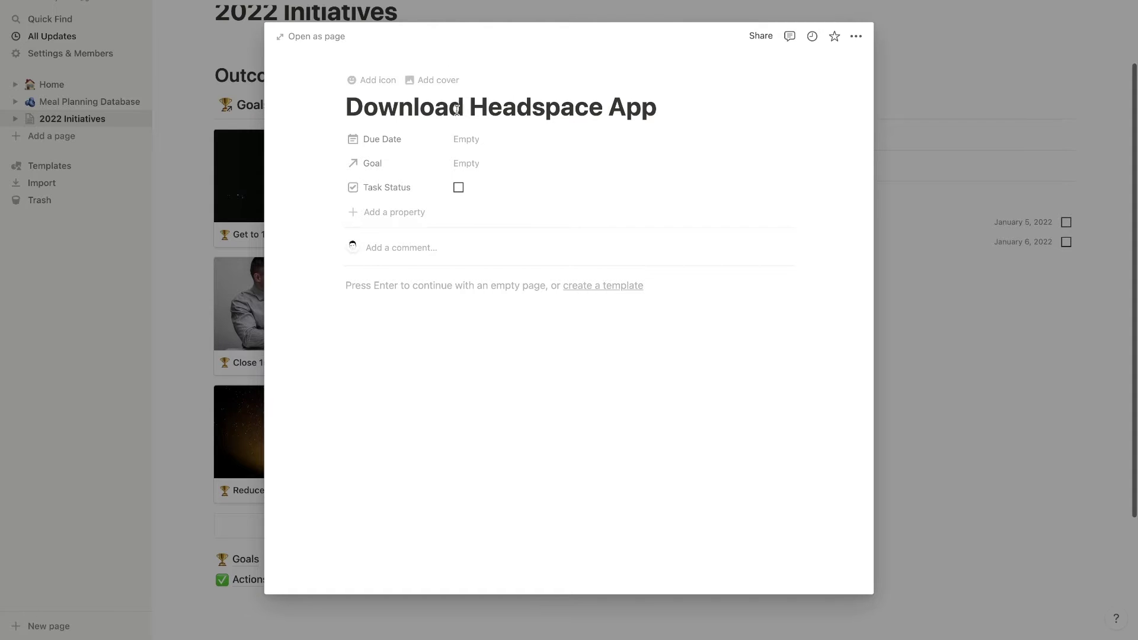
click(471, 141)
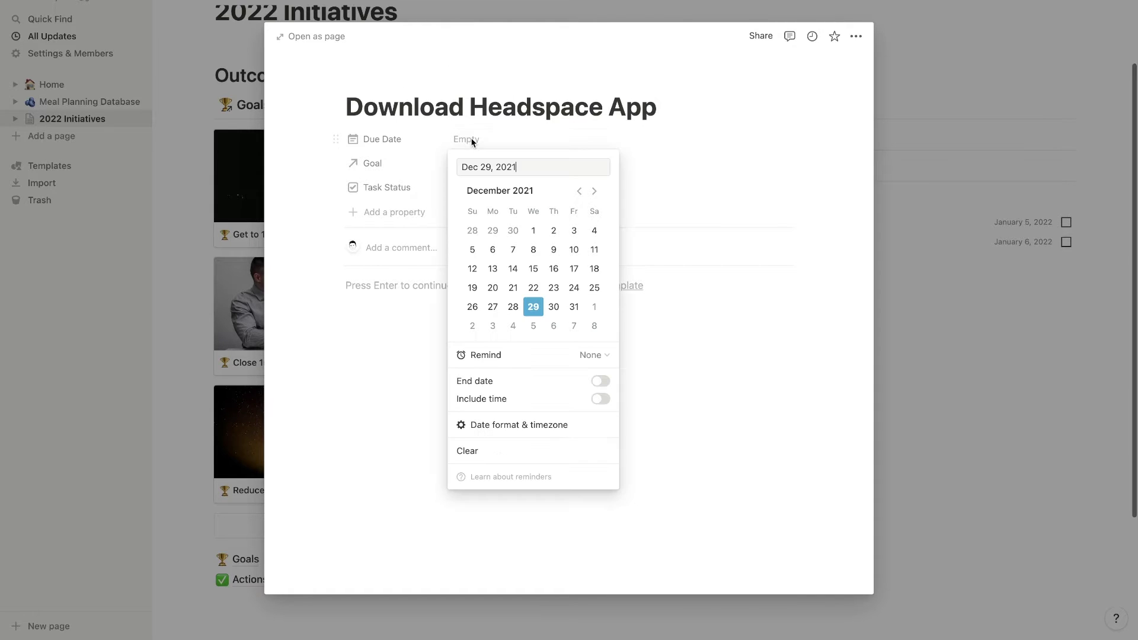
click(594, 190)
click(594, 232)
click(427, 189)
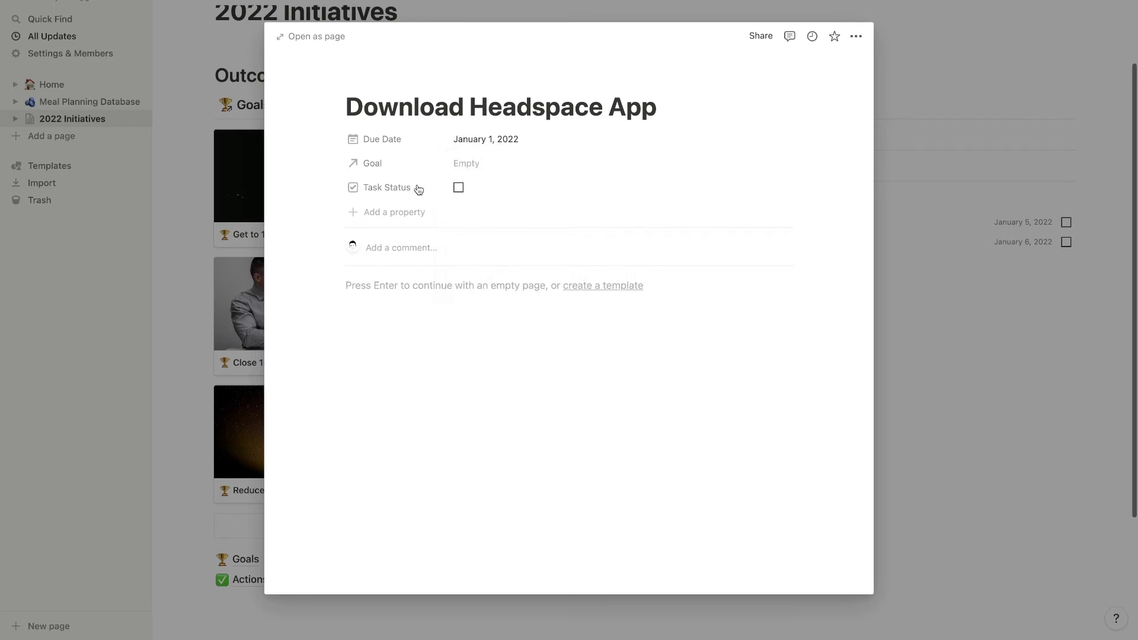
Link the action to the Reduce anxiety and increase self control goal and close it.
click(461, 161)
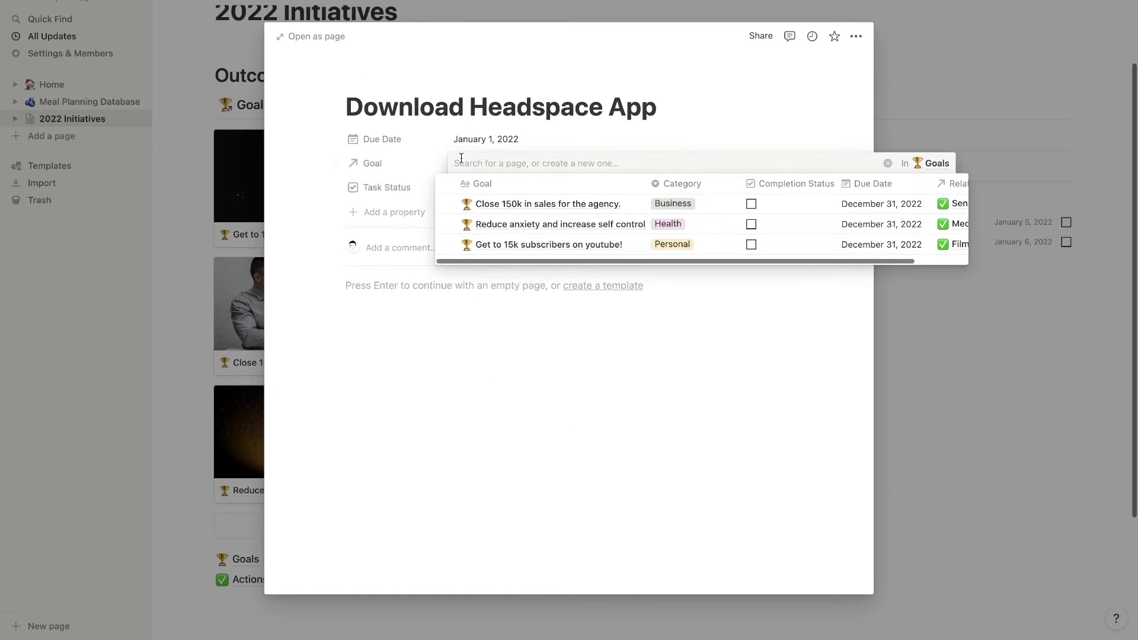
click(447, 224)
key(Escape)
key(Escape)
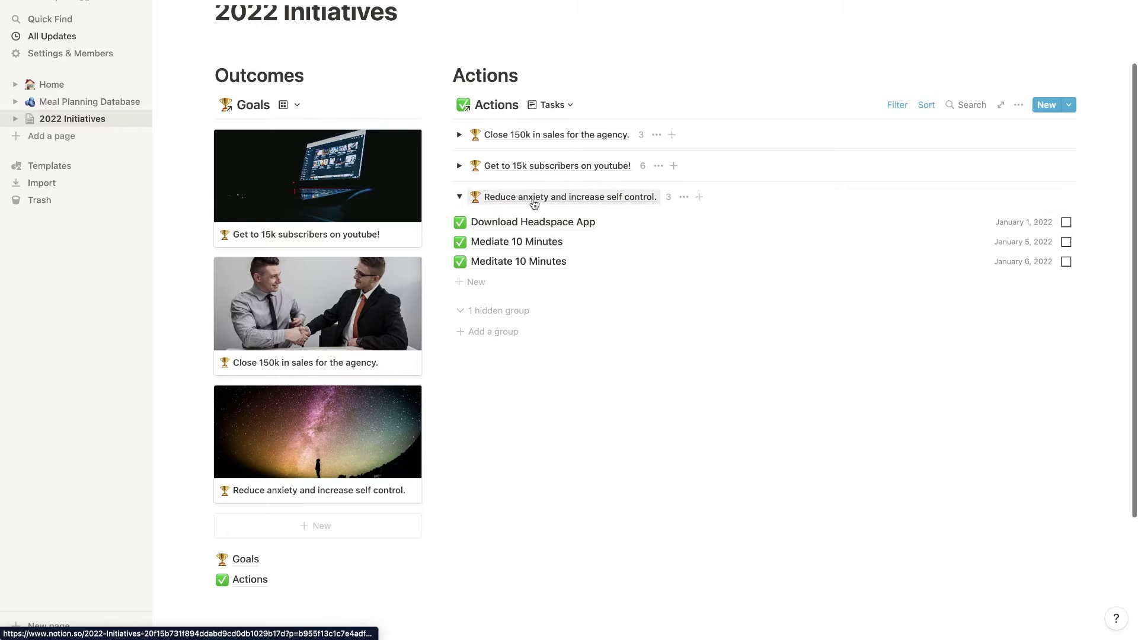
Mark Download Headspace App complete and re-expand the subscribers and sales goal groups.
click(1065, 223)
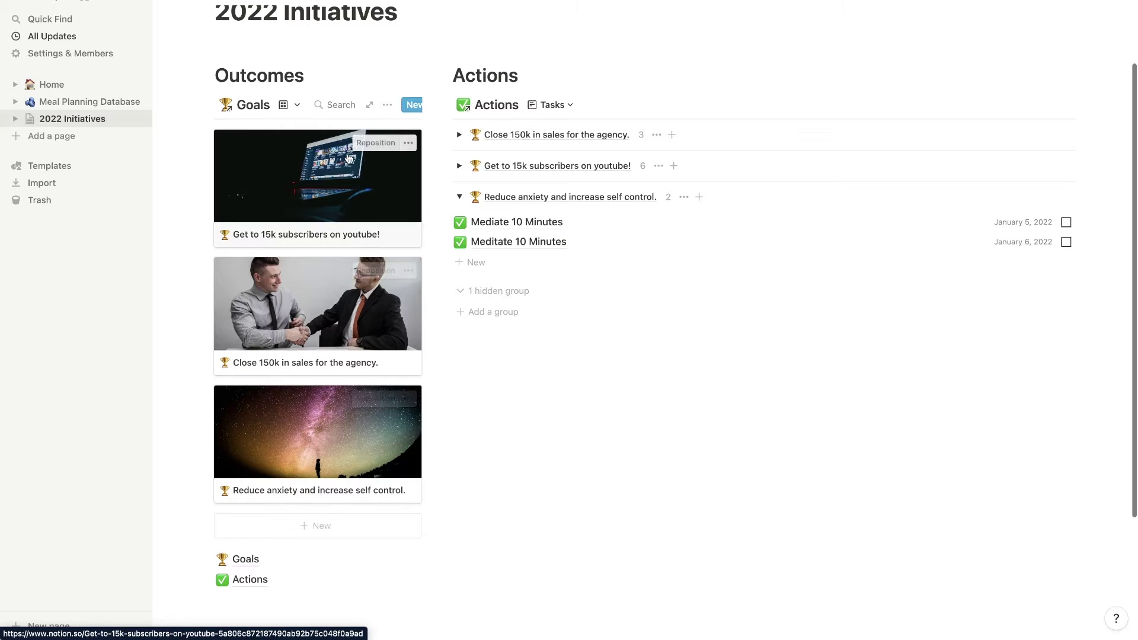
click(458, 166)
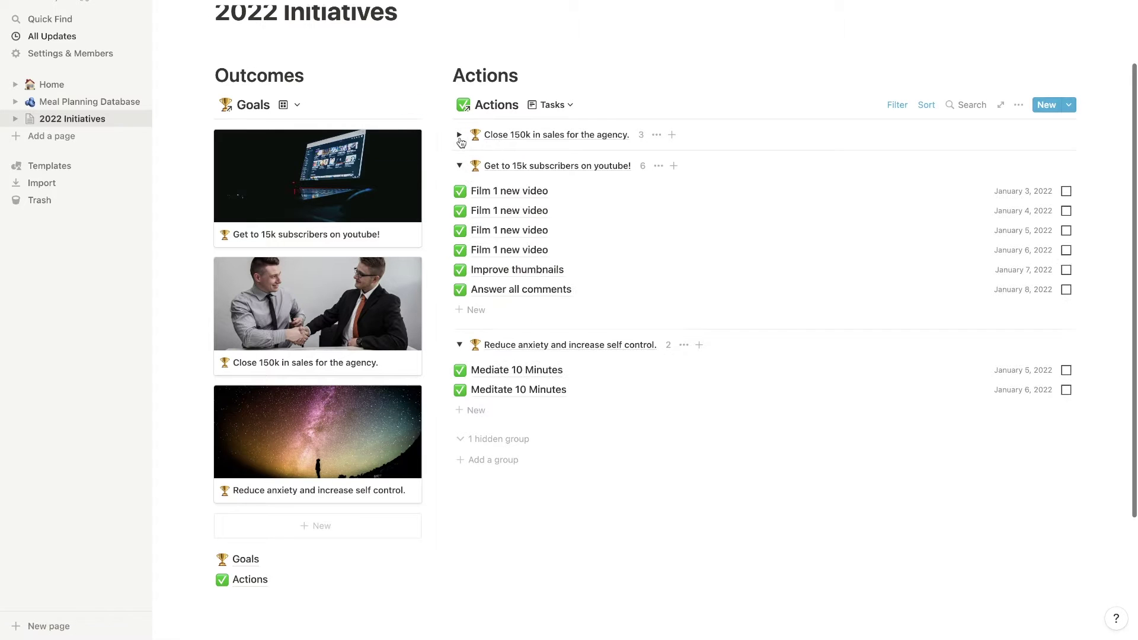
click(459, 135)
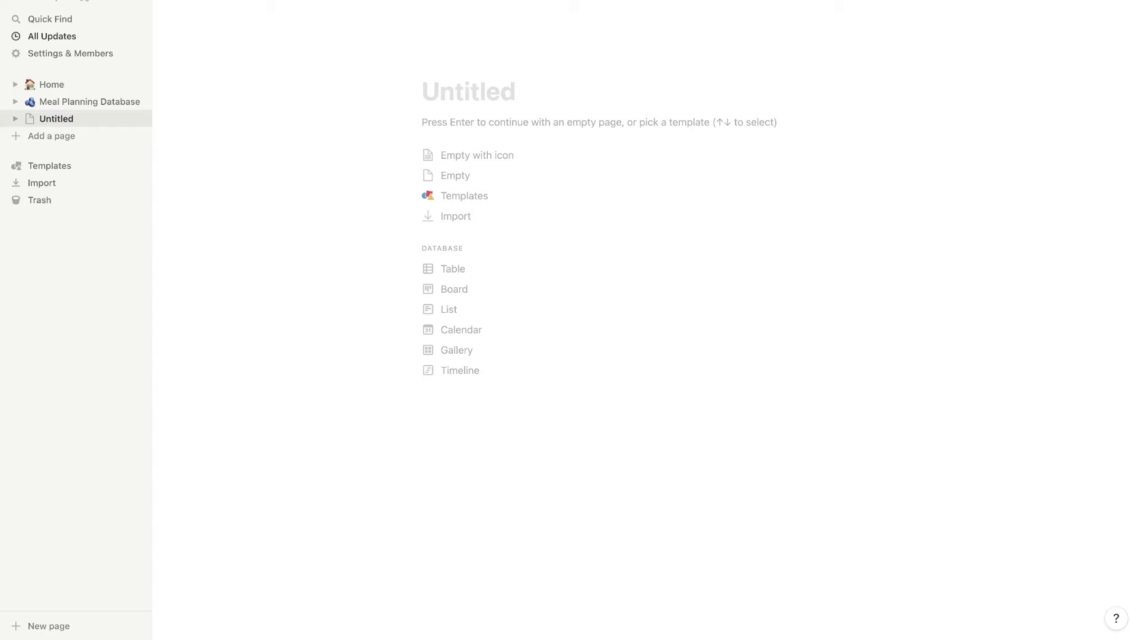
Title the new page '2022 Initiatives' and move into its body.
click(466, 99)
text(2022)
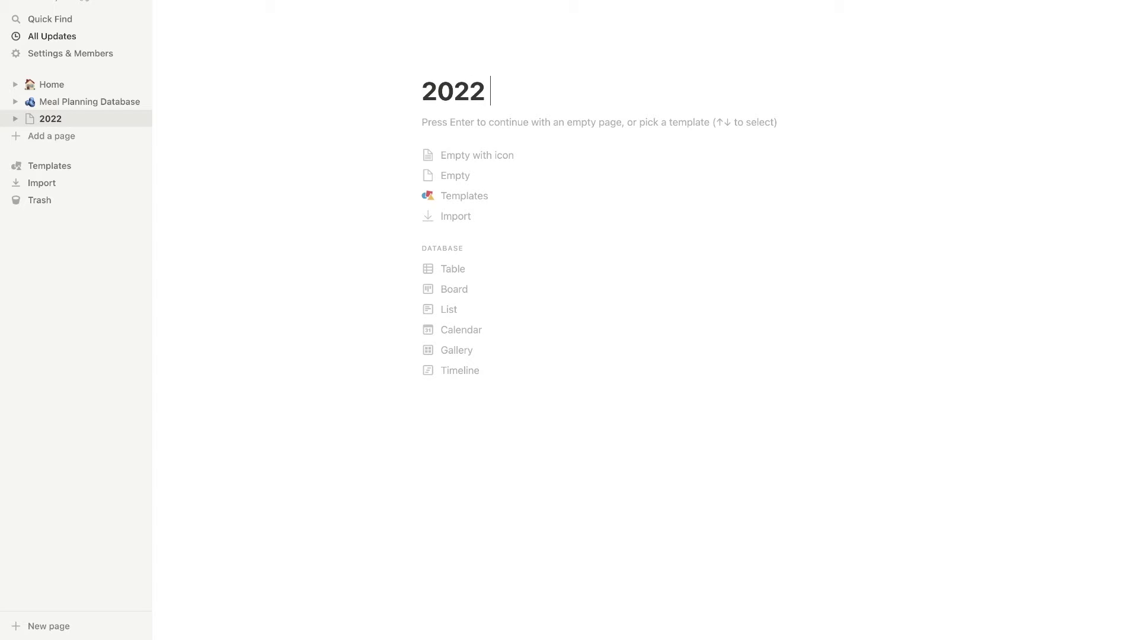
text( Initiati)
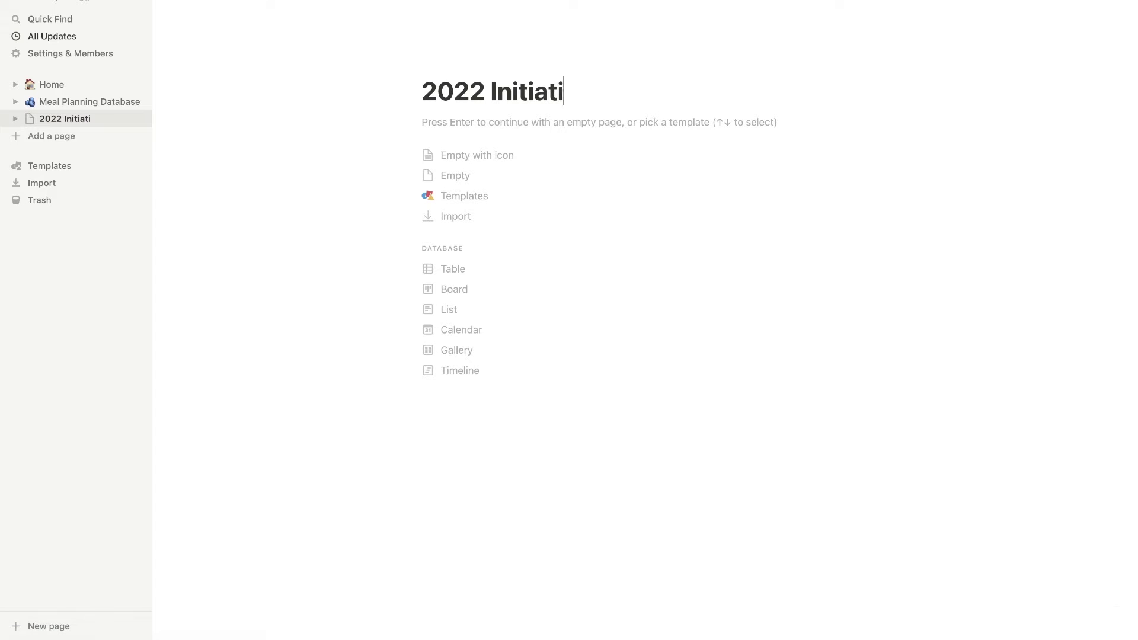
text(ves)
key(Return)
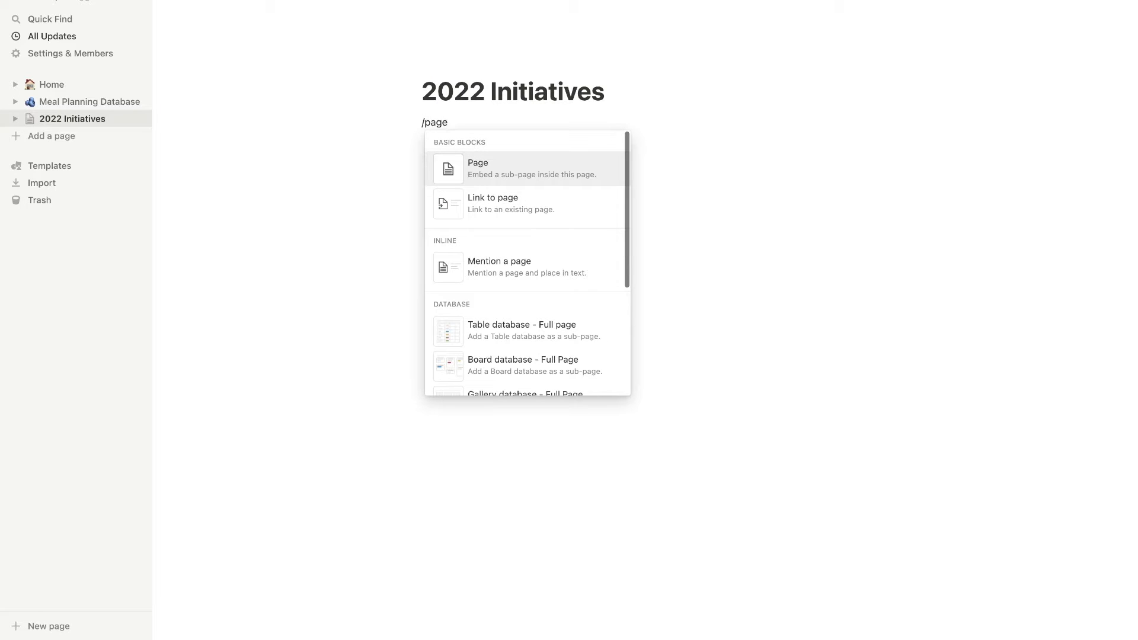
Create a 'Goals' sub-page with a trophy icon, laid out as a table database.
key(Return)
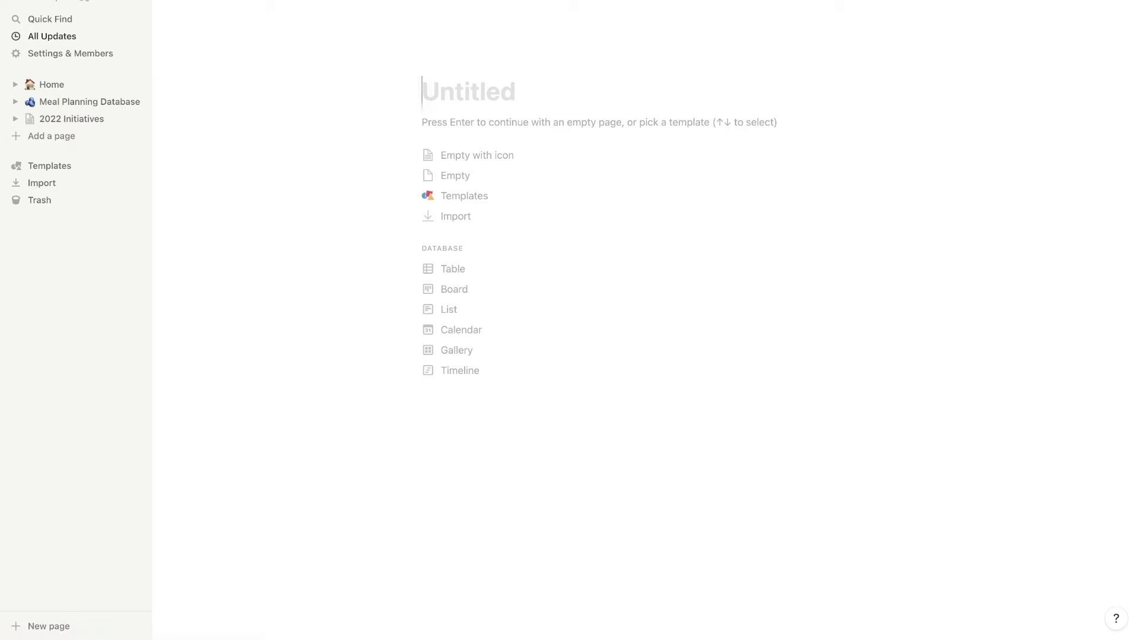
text(Go)
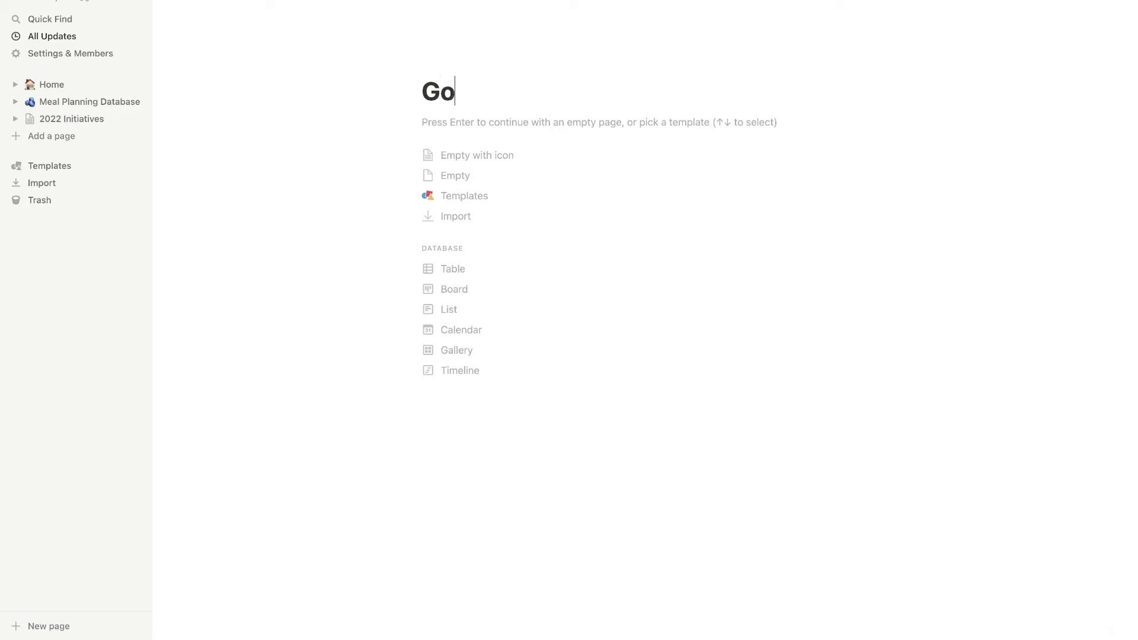
text(al s)
click(432, 65)
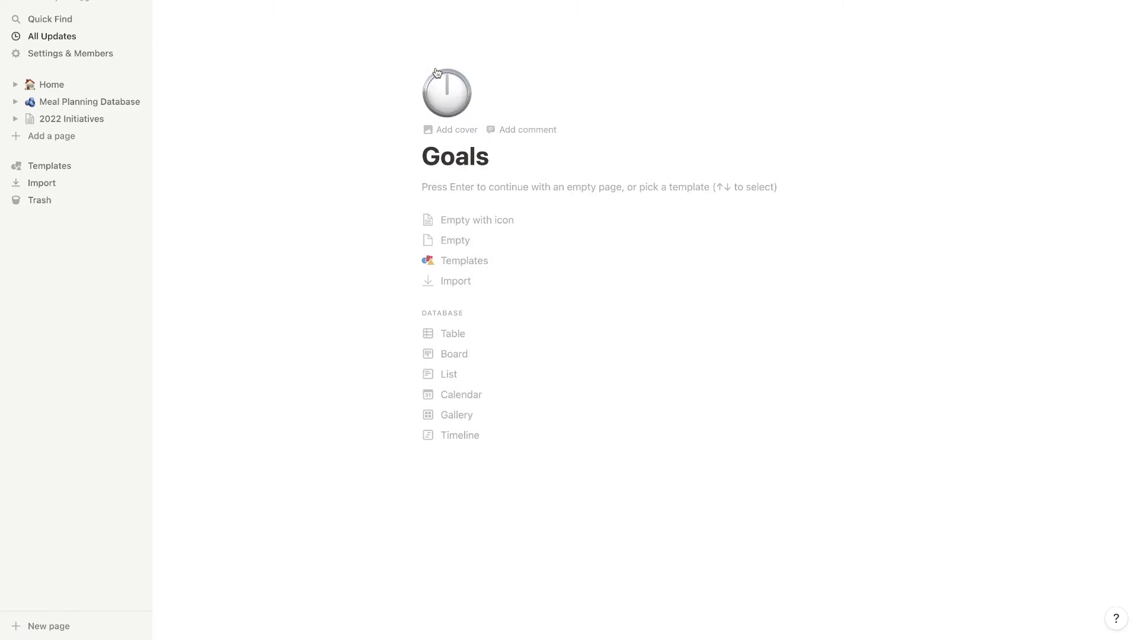
click(446, 92)
text(tro)
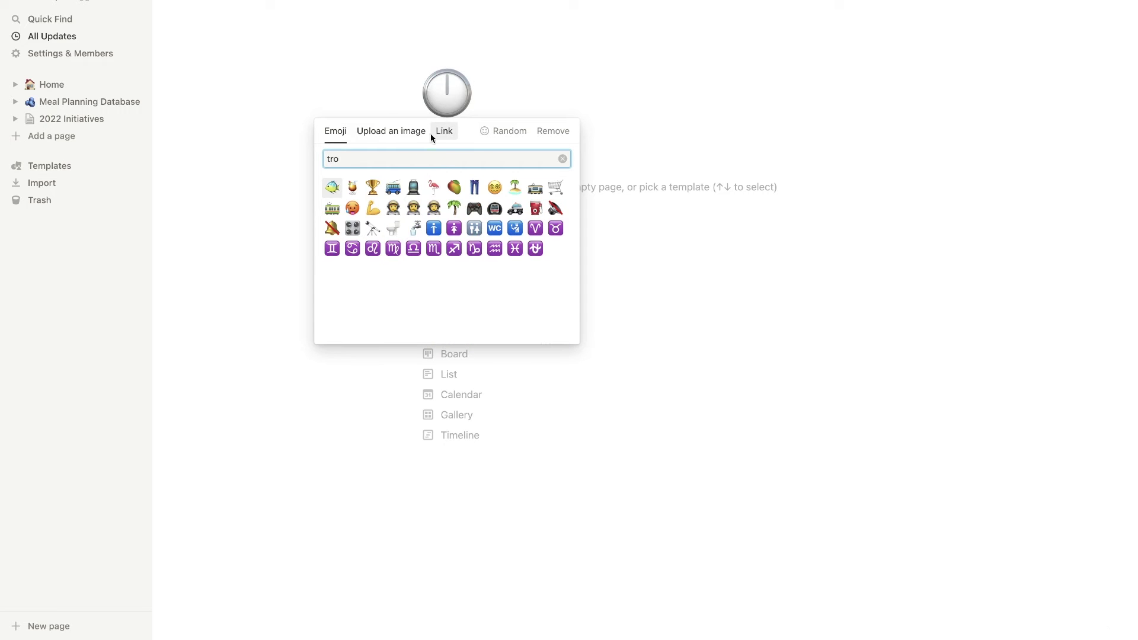
click(373, 187)
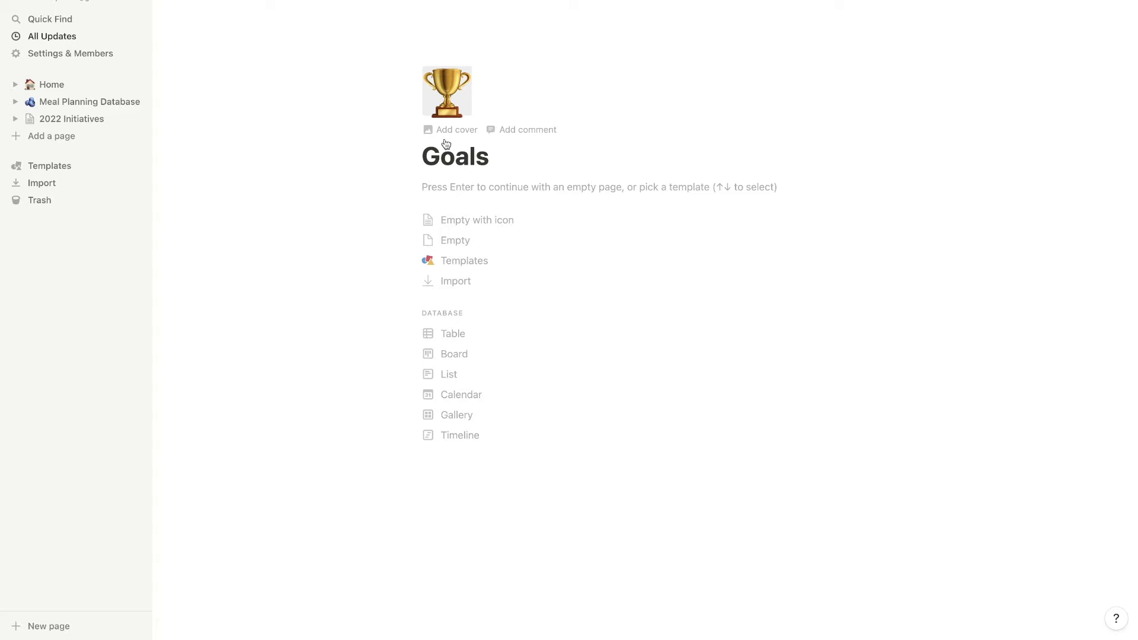
click(443, 333)
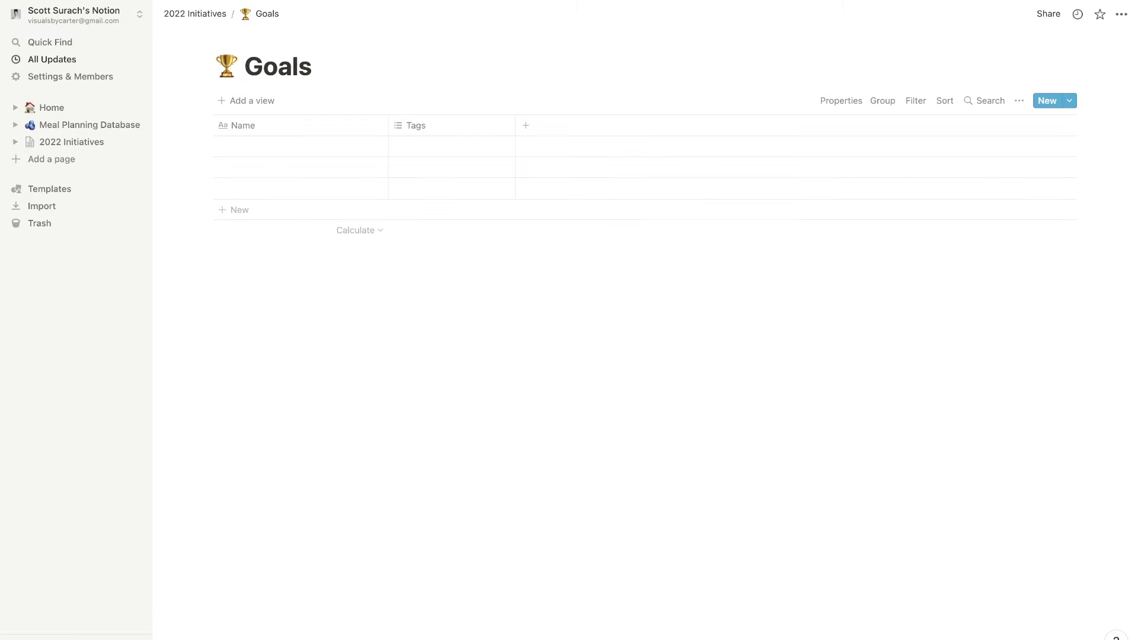
click(192, 16)
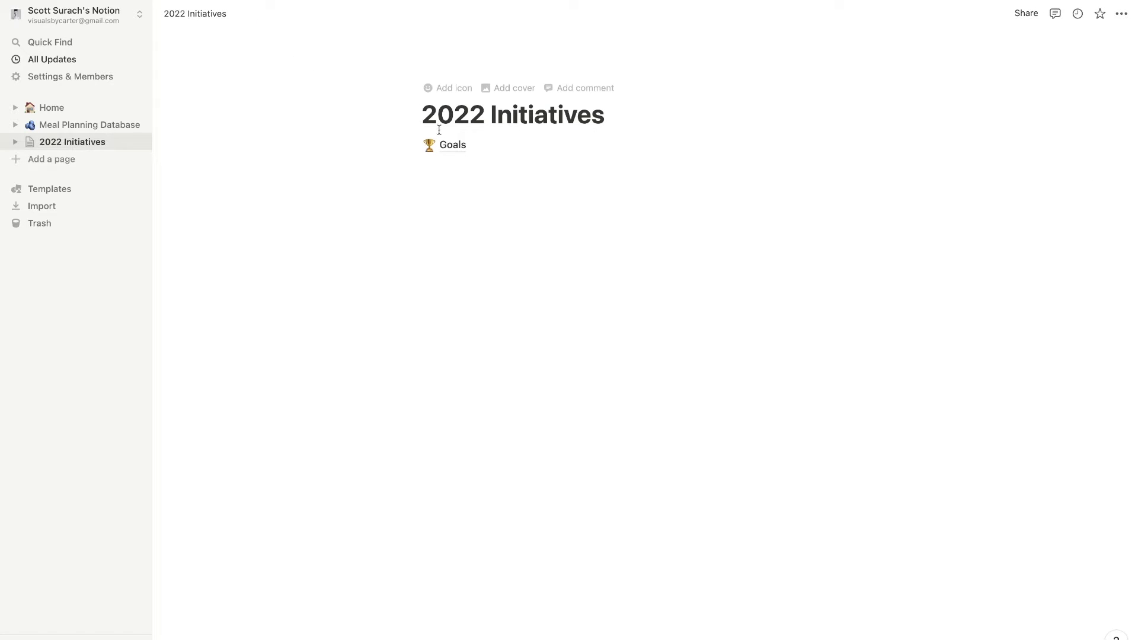
Add an 'Actions' sub-page below the Goals link using /page.
click(439, 165)
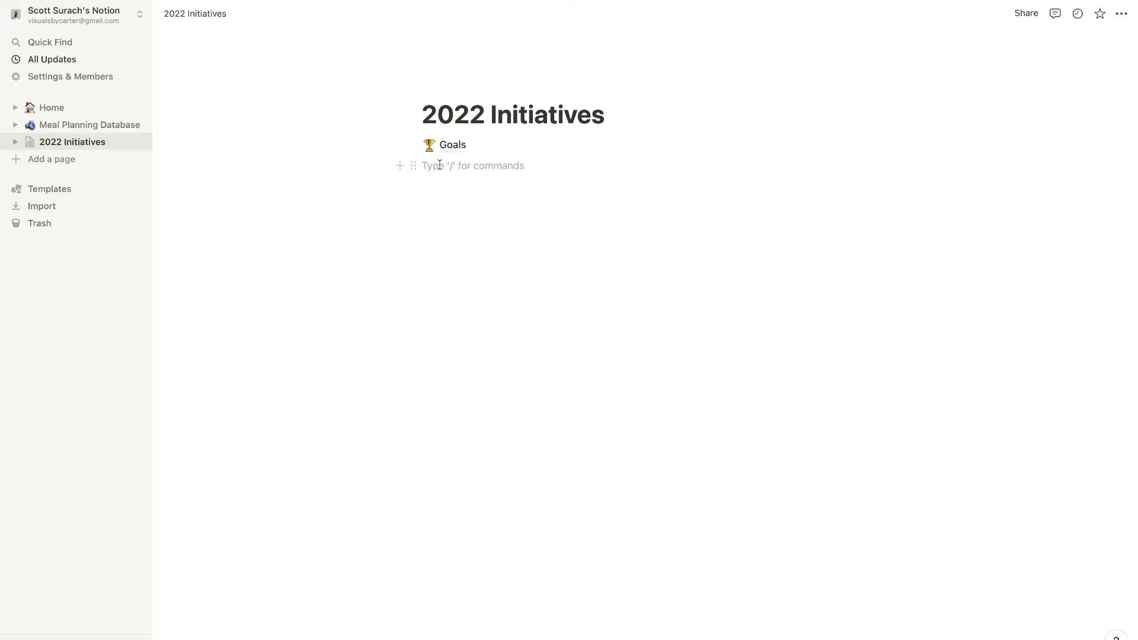
text(/page)
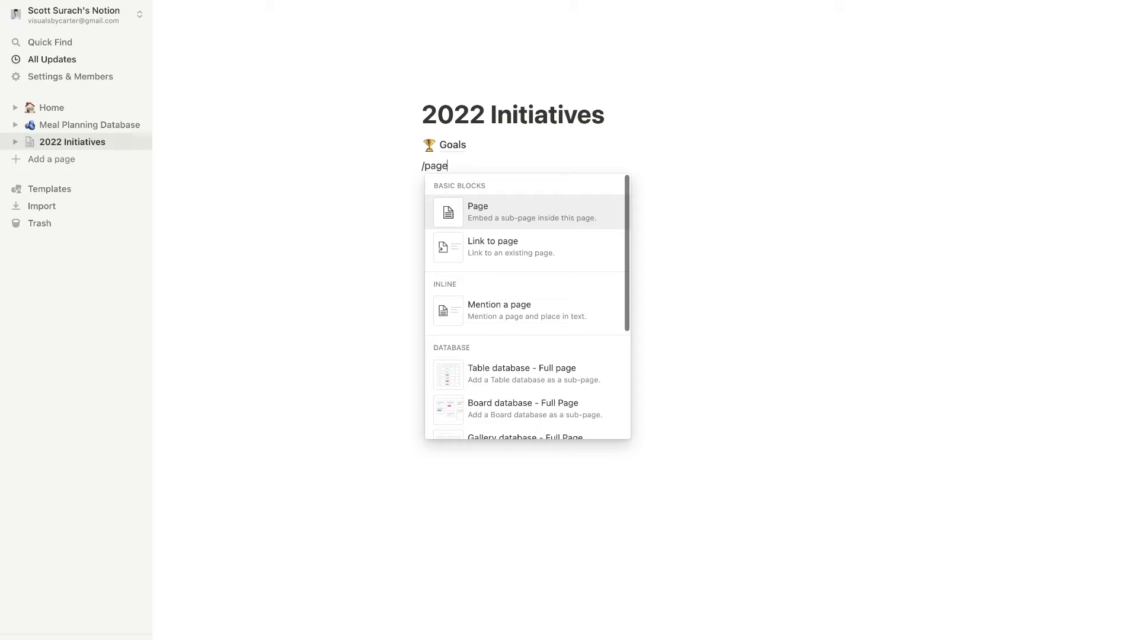
key(Return)
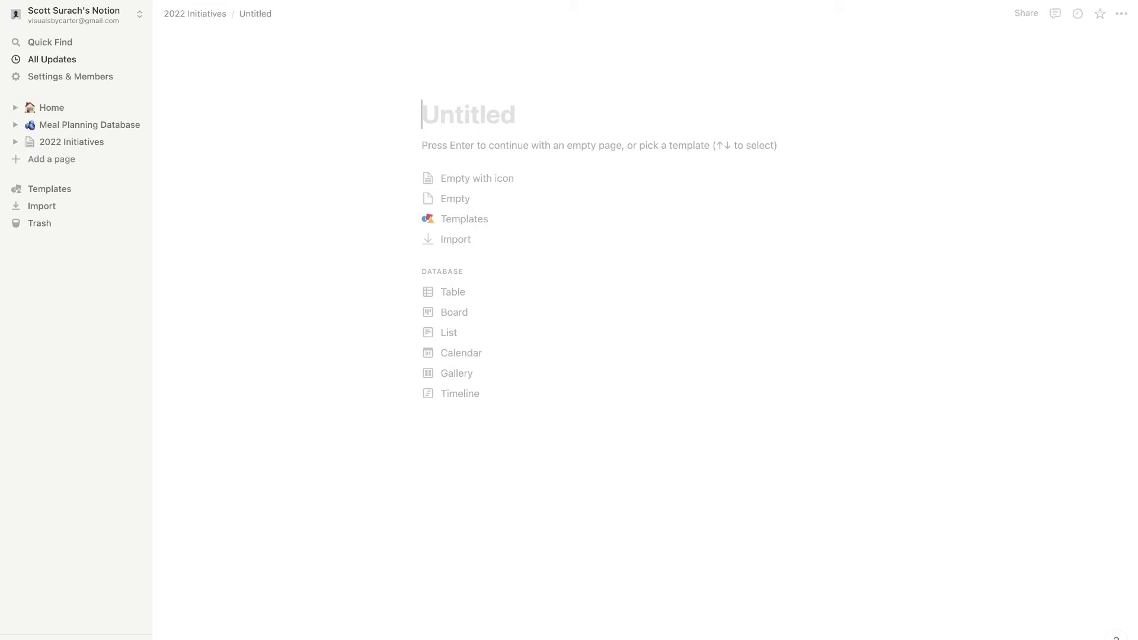
text(Actions)
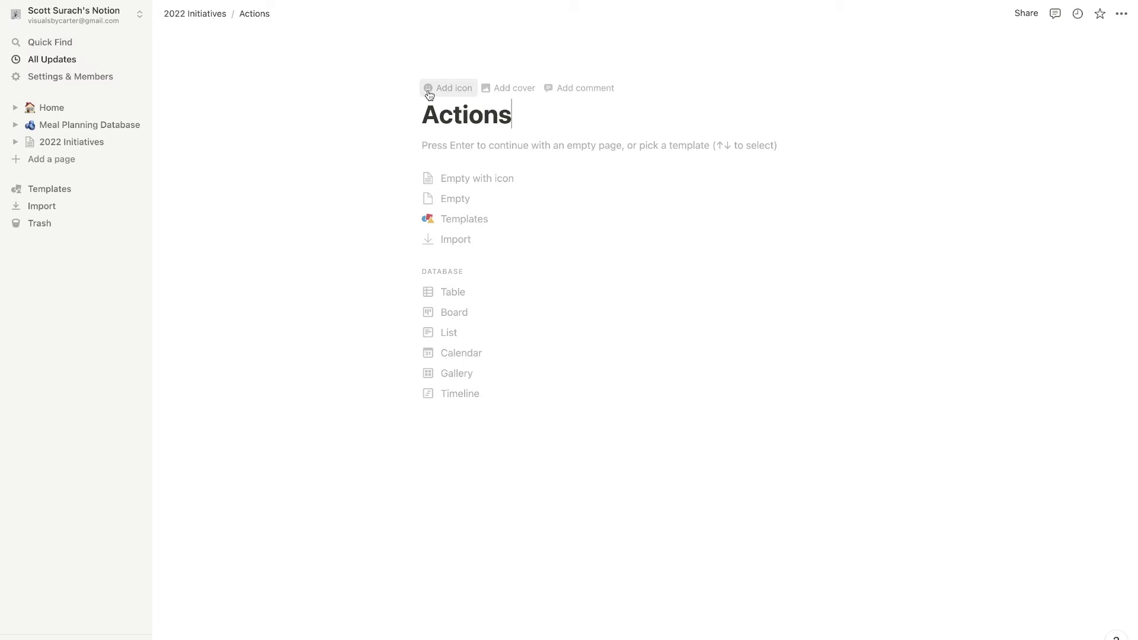
Give the Actions page a ✅ check-mark icon and return to 2022 Initiatives.
click(430, 89)
click(441, 118)
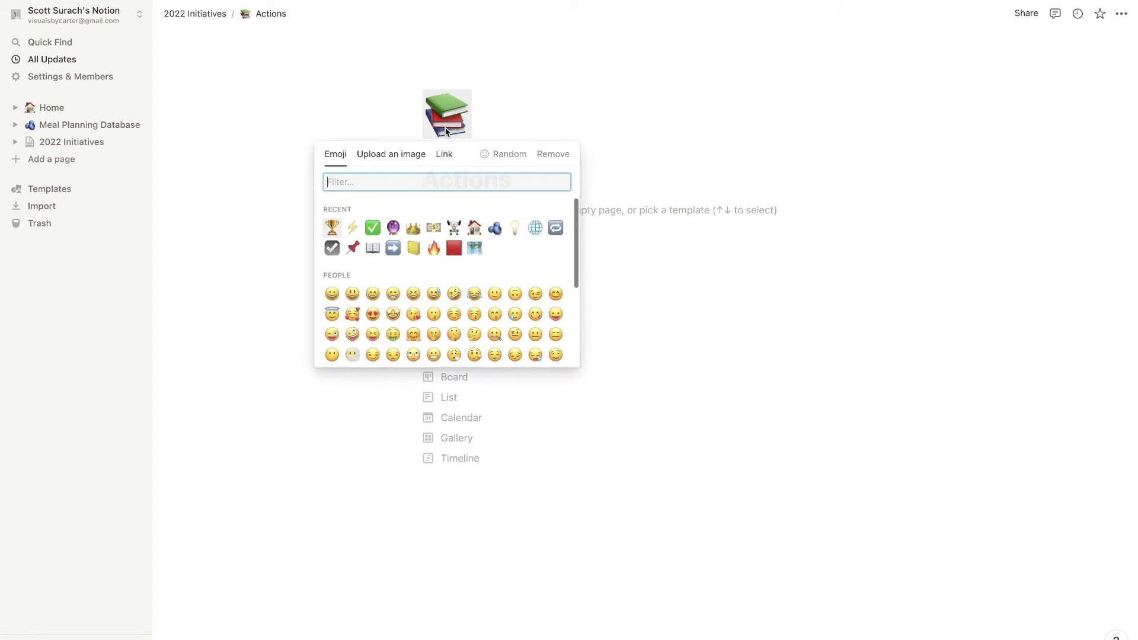
click(372, 228)
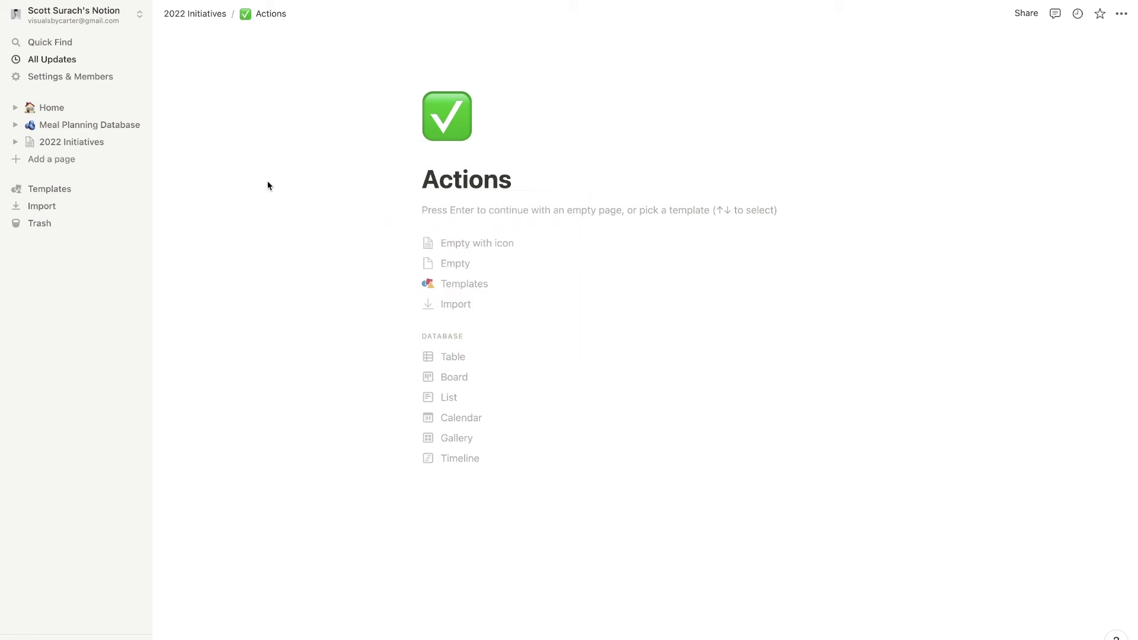
click(195, 15)
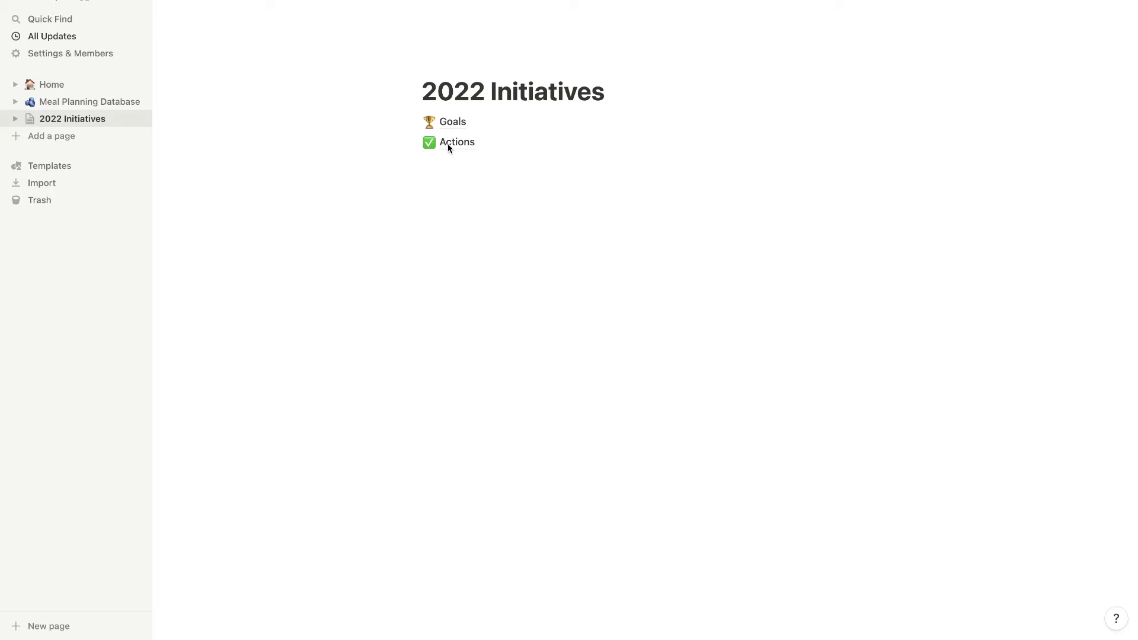
Lay out the Actions page as a table database.
click(431, 145)
click(448, 146)
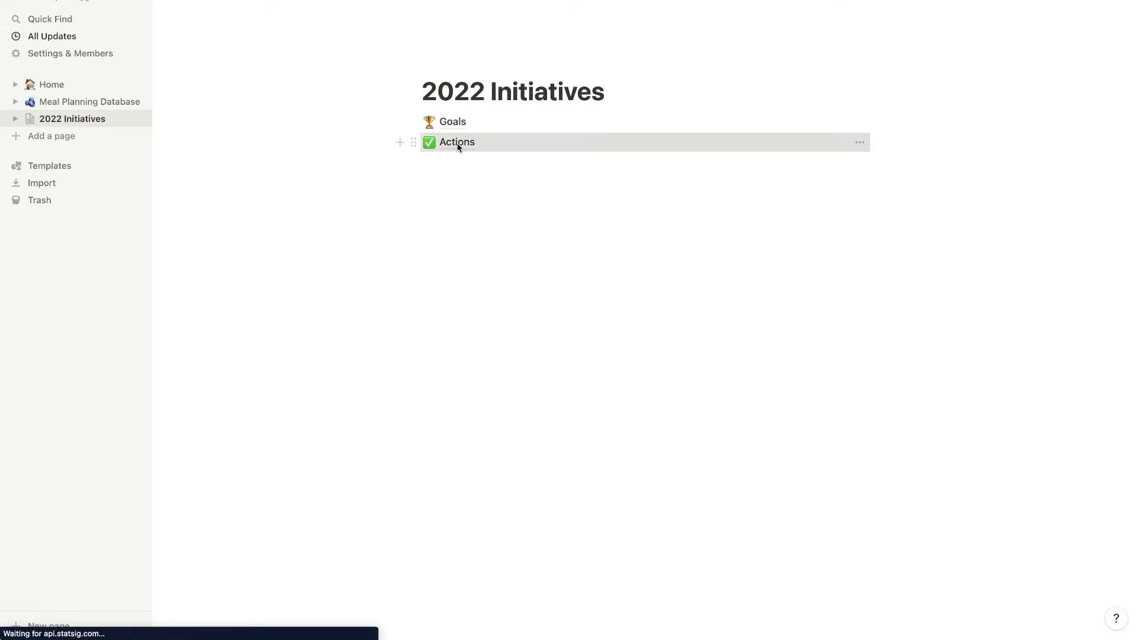
click(456, 144)
click(445, 334)
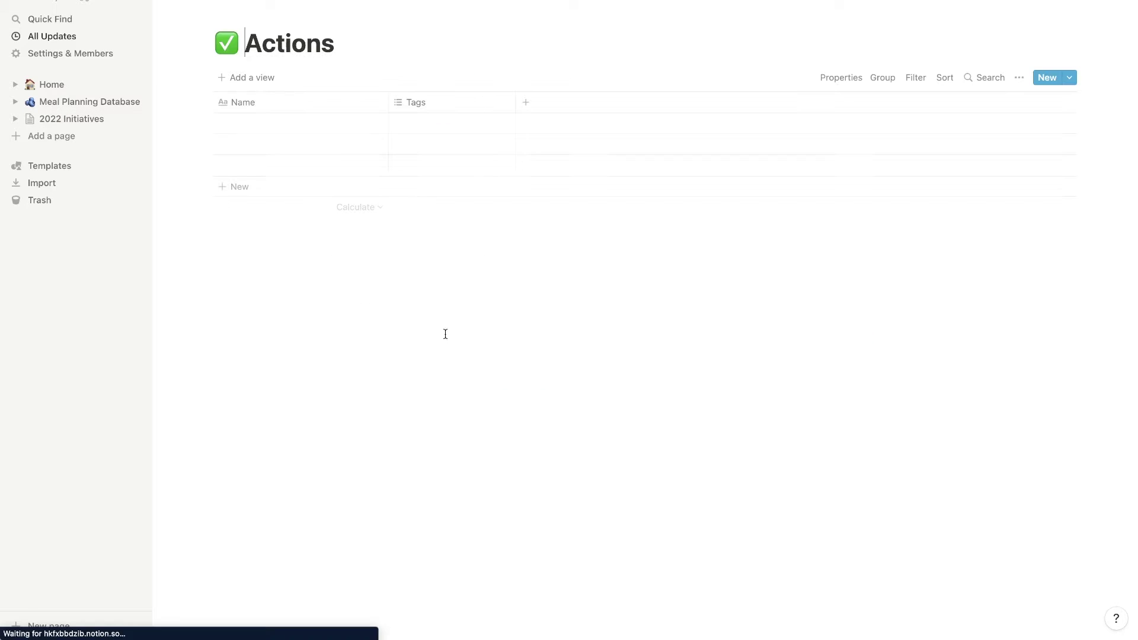
key(super+bracketleft)
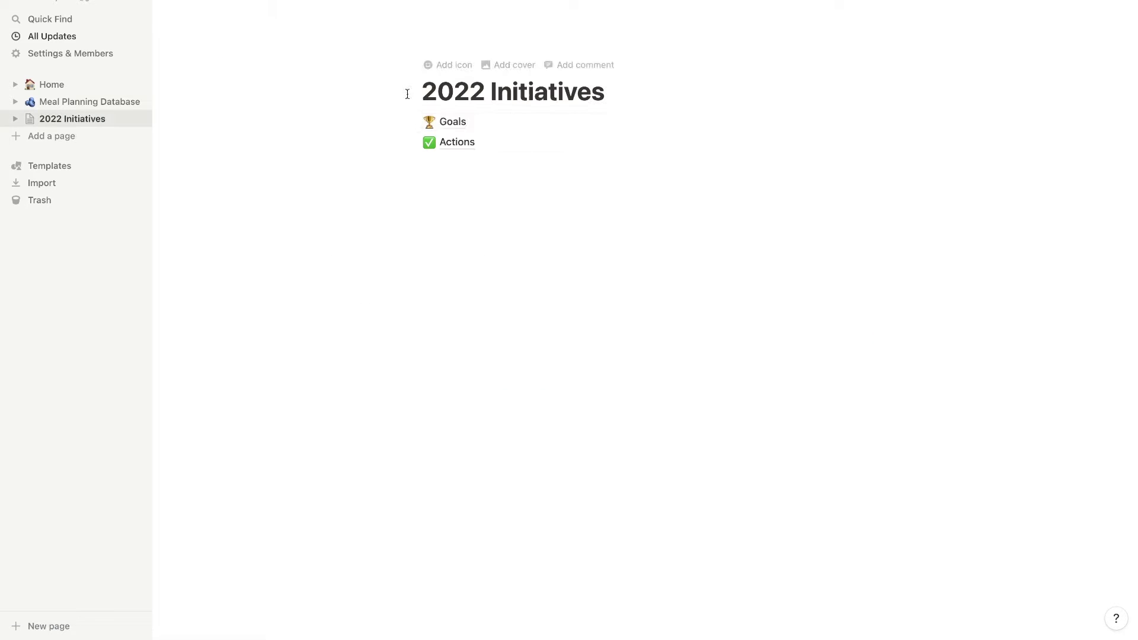
Rename the Goals table's Name column to 'Goal'.
click(446, 123)
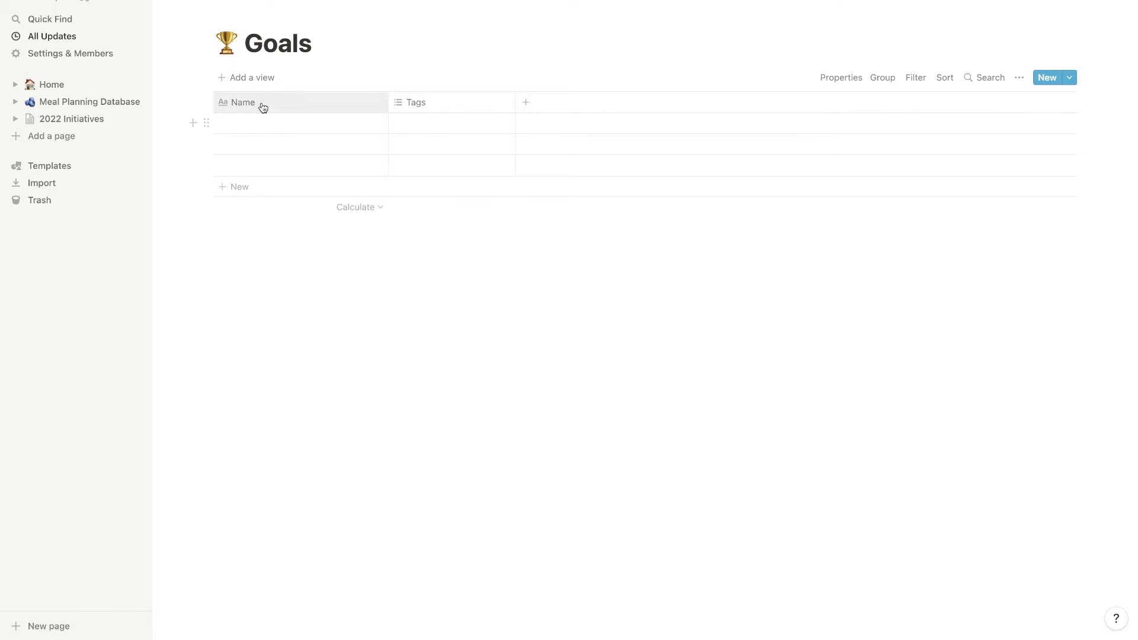
click(262, 106)
text(Goal)
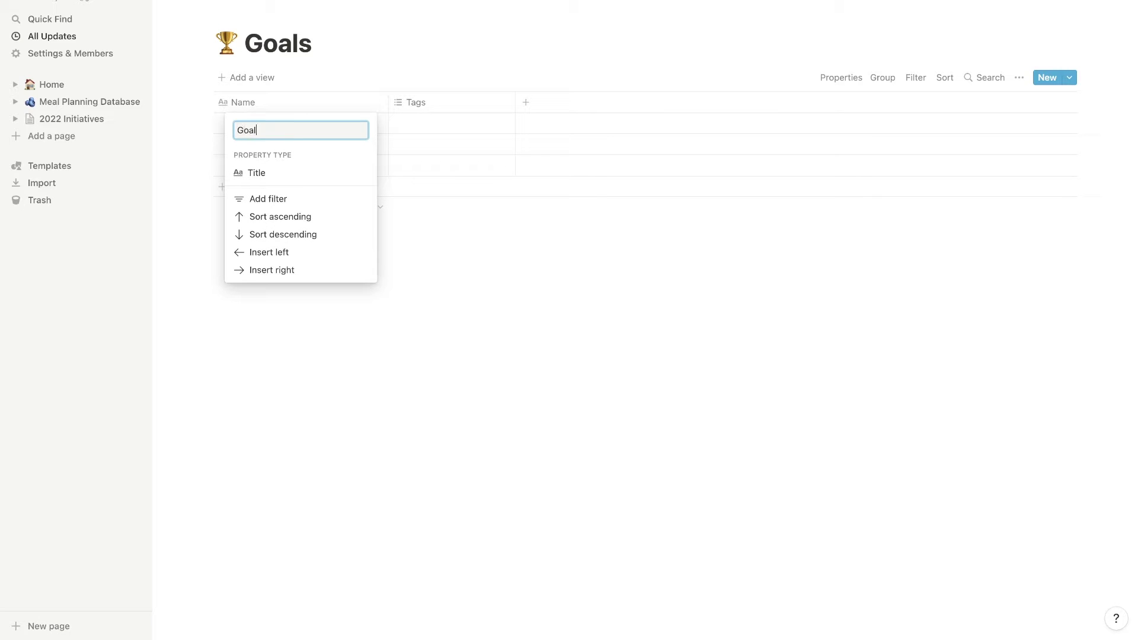
key(Return)
click(243, 127)
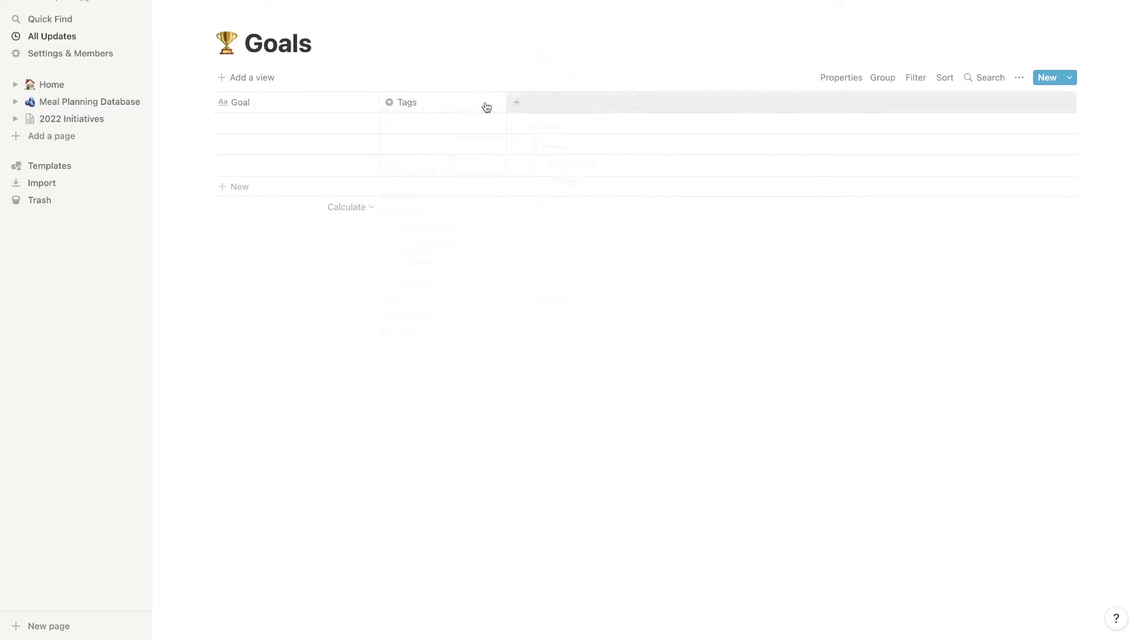
Rename the Tags column to Category and create Health and Spirituality options.
text(Category)
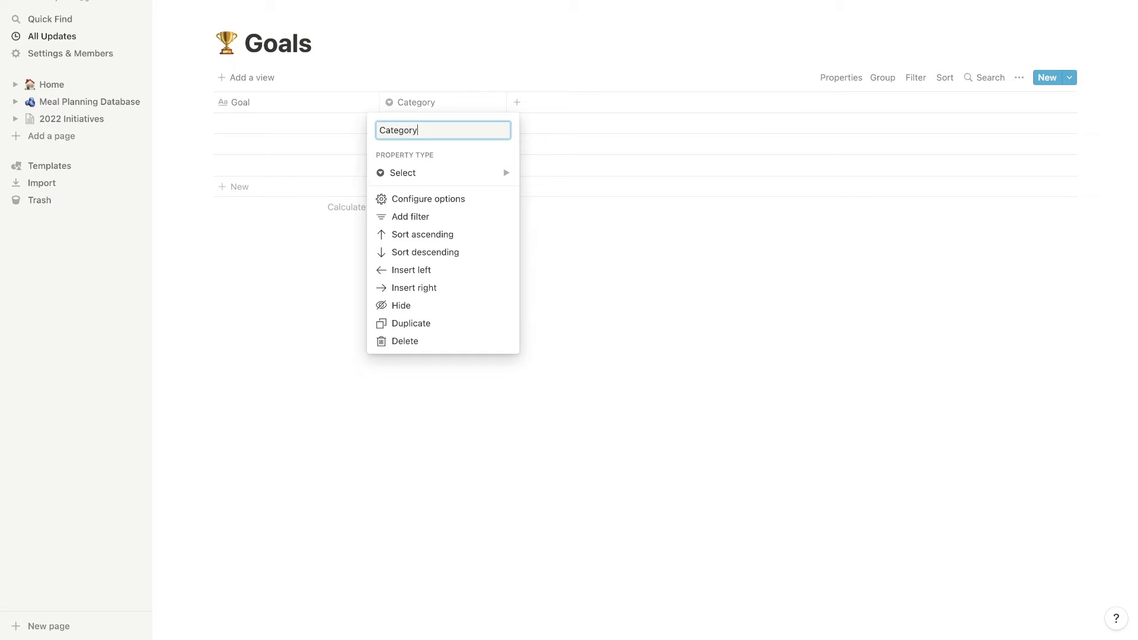
key(Return)
click(444, 125)
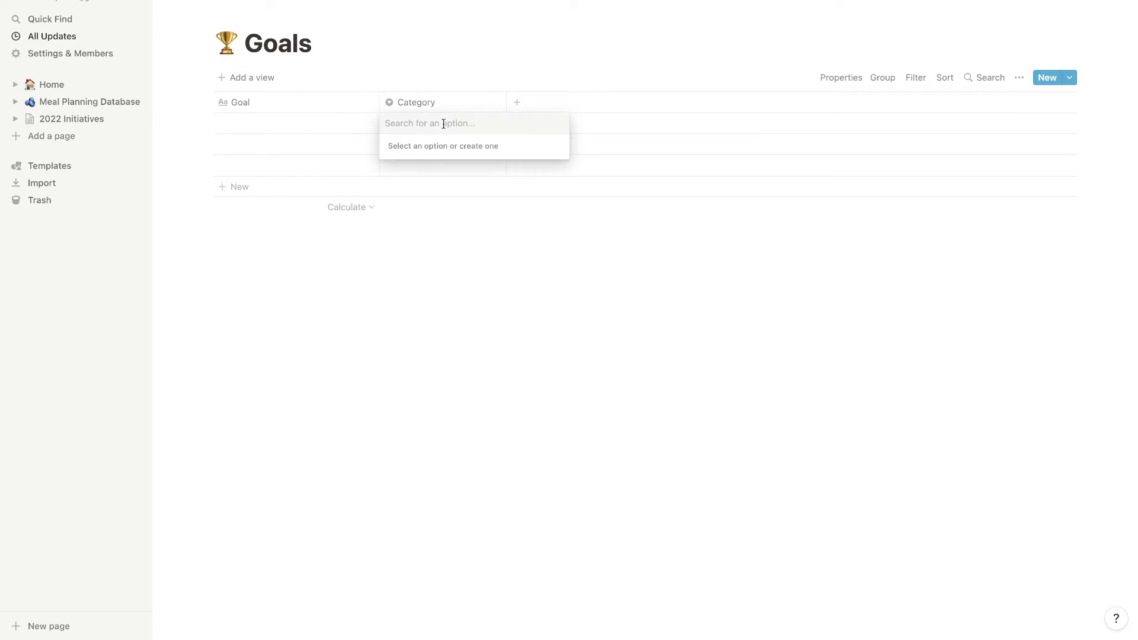
text(Health)
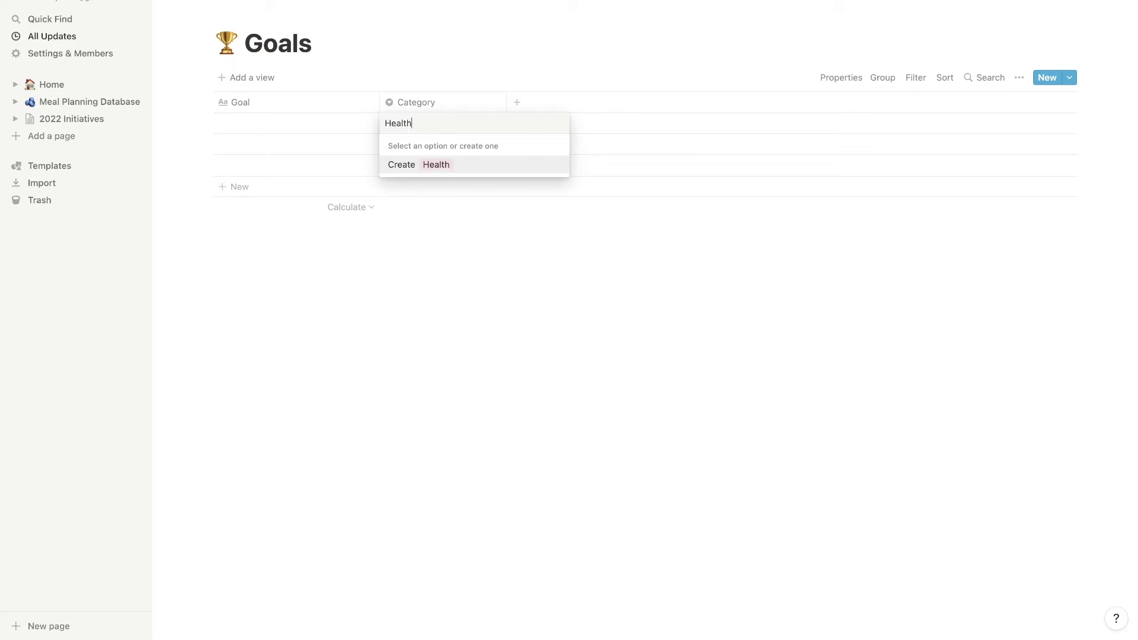
key(Return)
click(444, 144)
text(Spirituality)
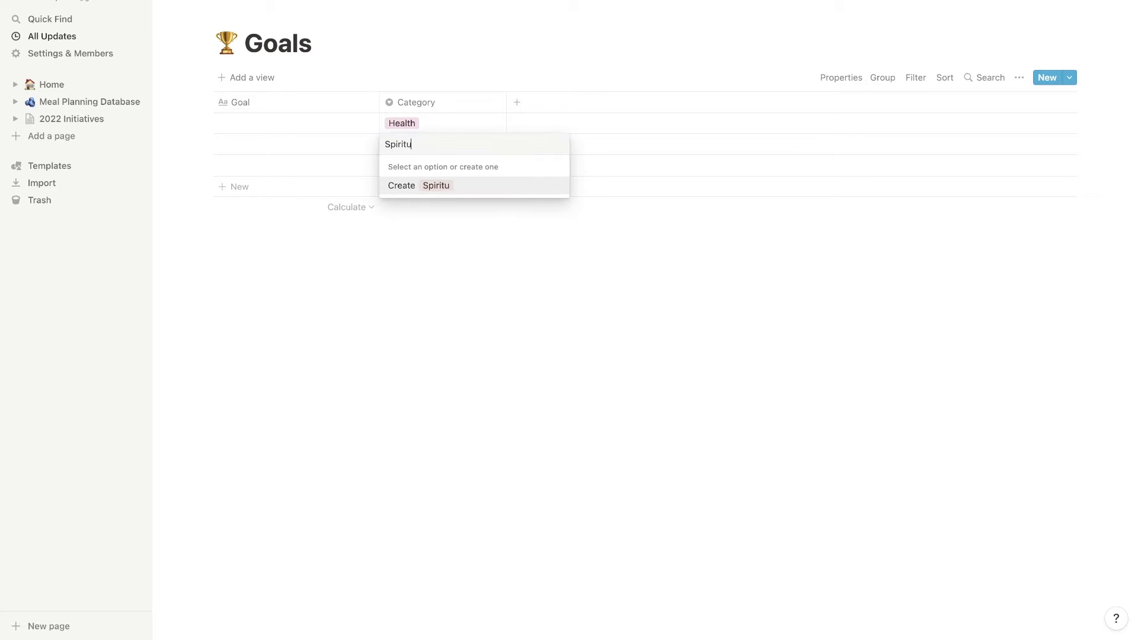
key(Return)
click(444, 165)
Add Finance, Personal and Family as further Category options.
text(Finance)
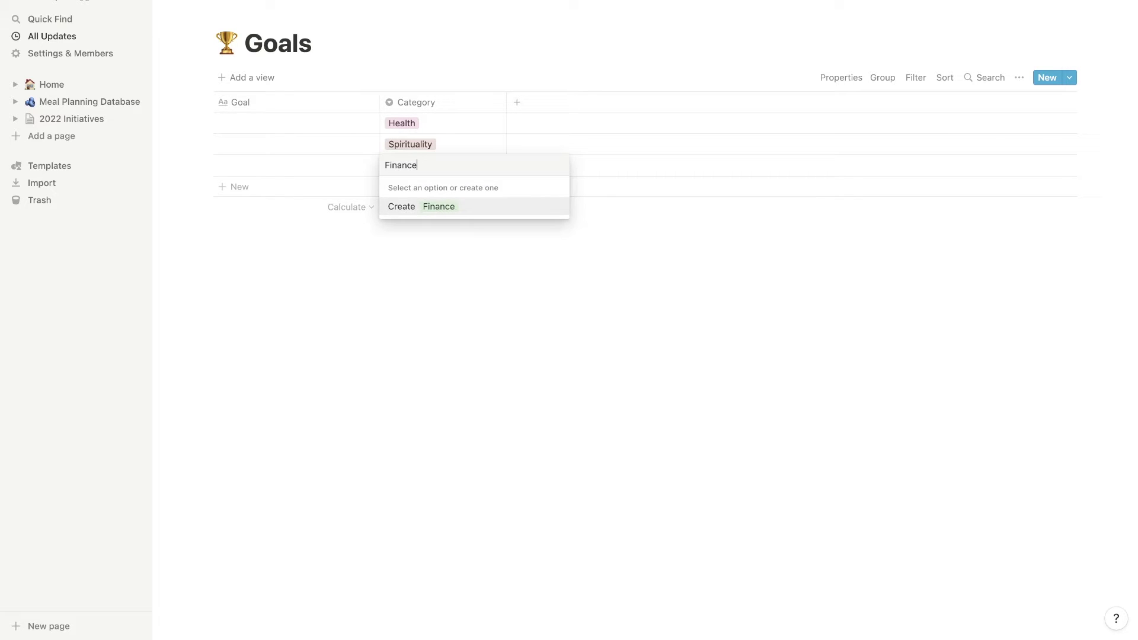
key(Return)
key(Return)
text(Personal)
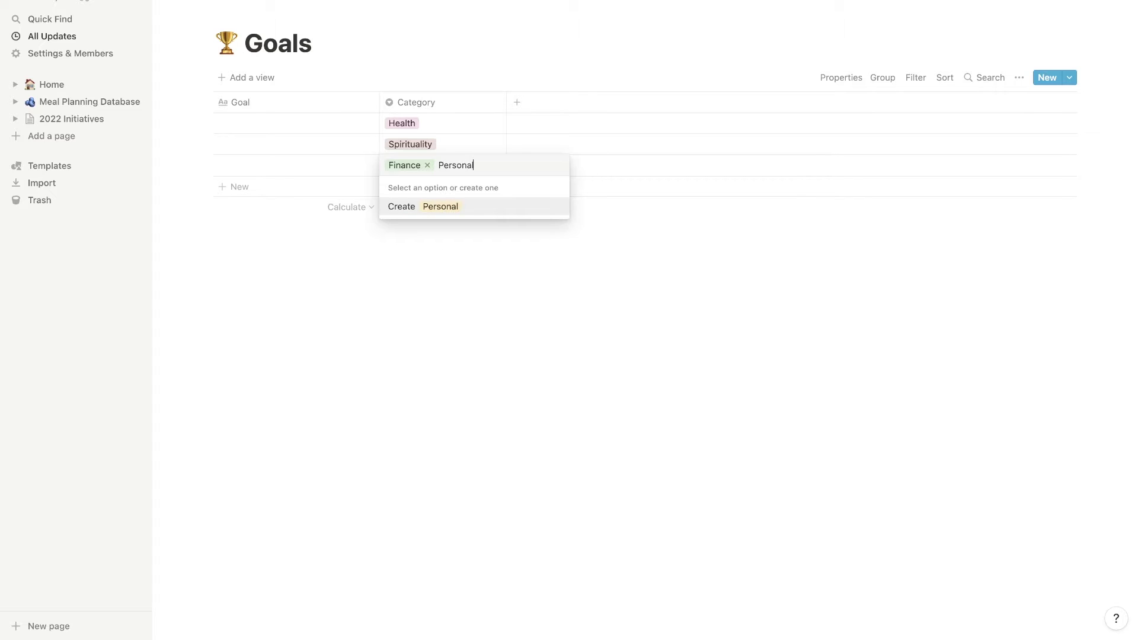
key(Return)
click(444, 144)
text(Family)
key(Return)
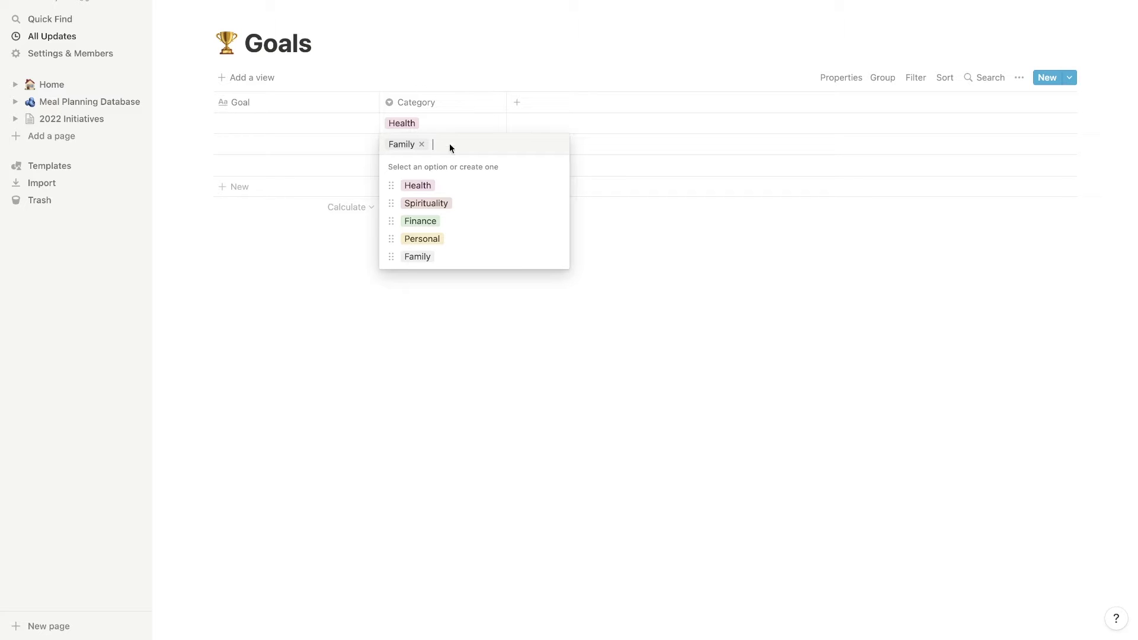
key(Escape)
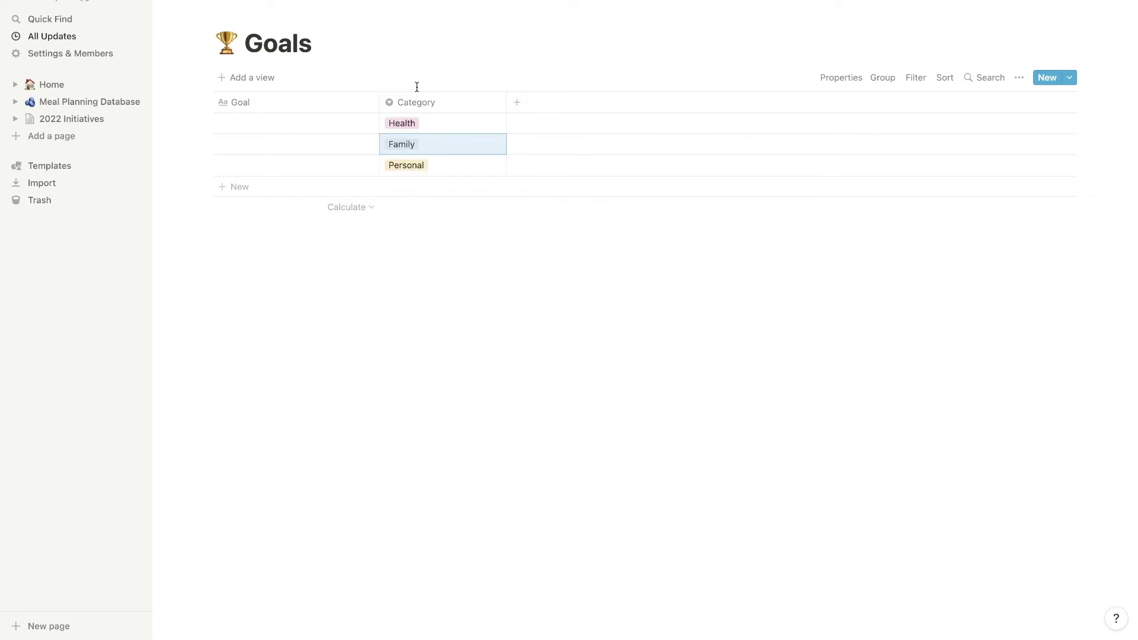
Remove the trial Health and Family tags from the first two Goals rows.
click(417, 123)
click(422, 123)
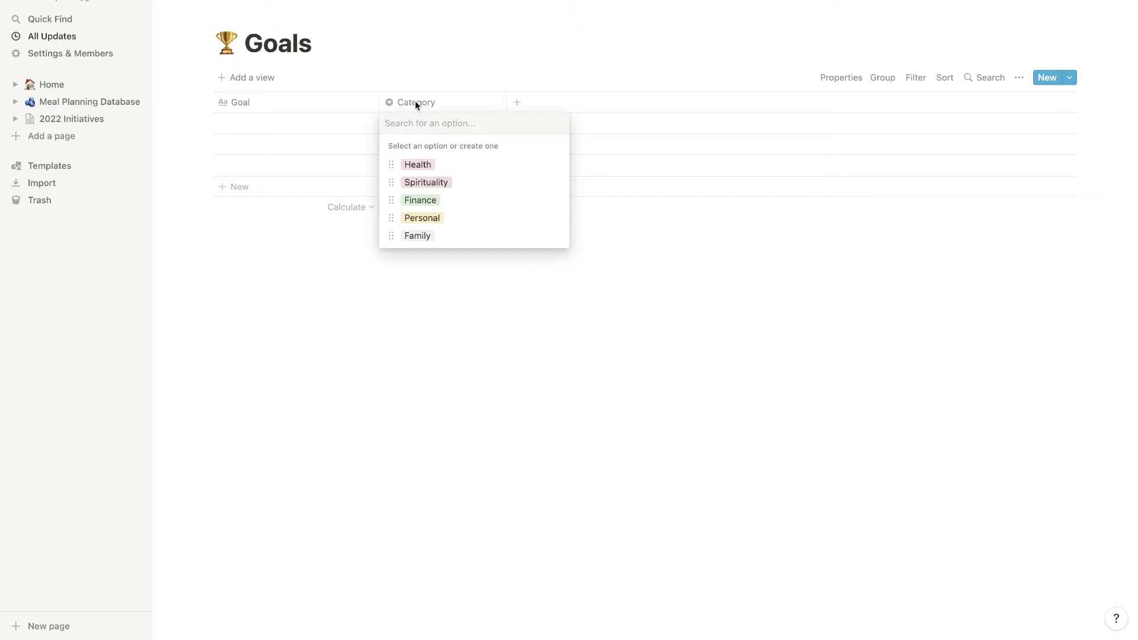
key(Escape)
click(416, 145)
click(420, 145)
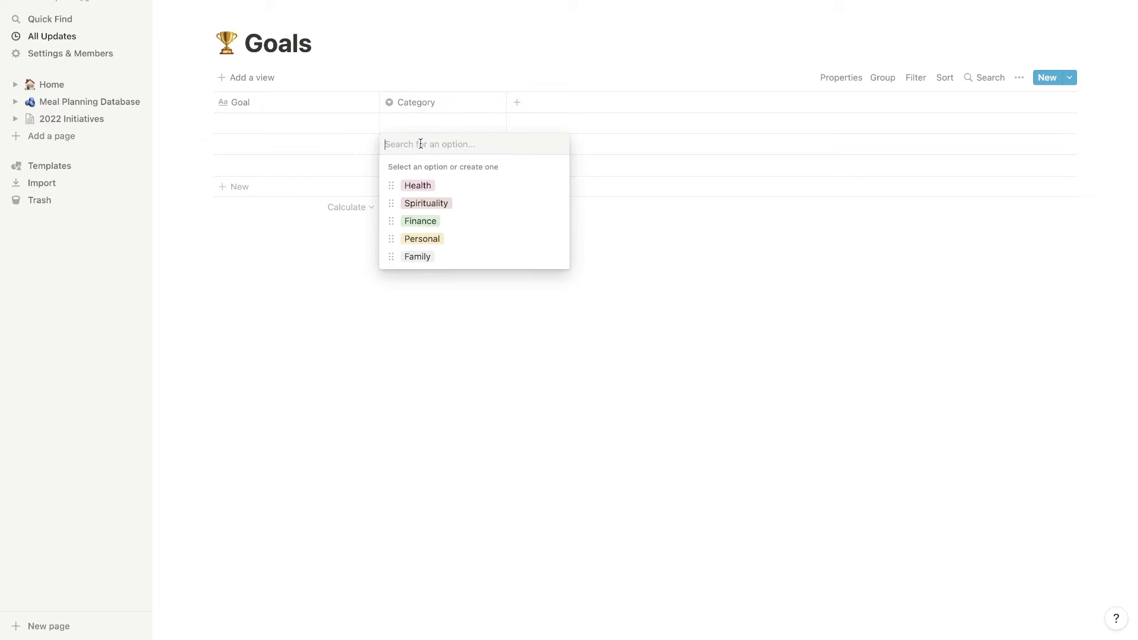
Enter the goal 'Get to 15k subscribers on youtube!', tag it Personal, and narrow Category.
click(323, 120)
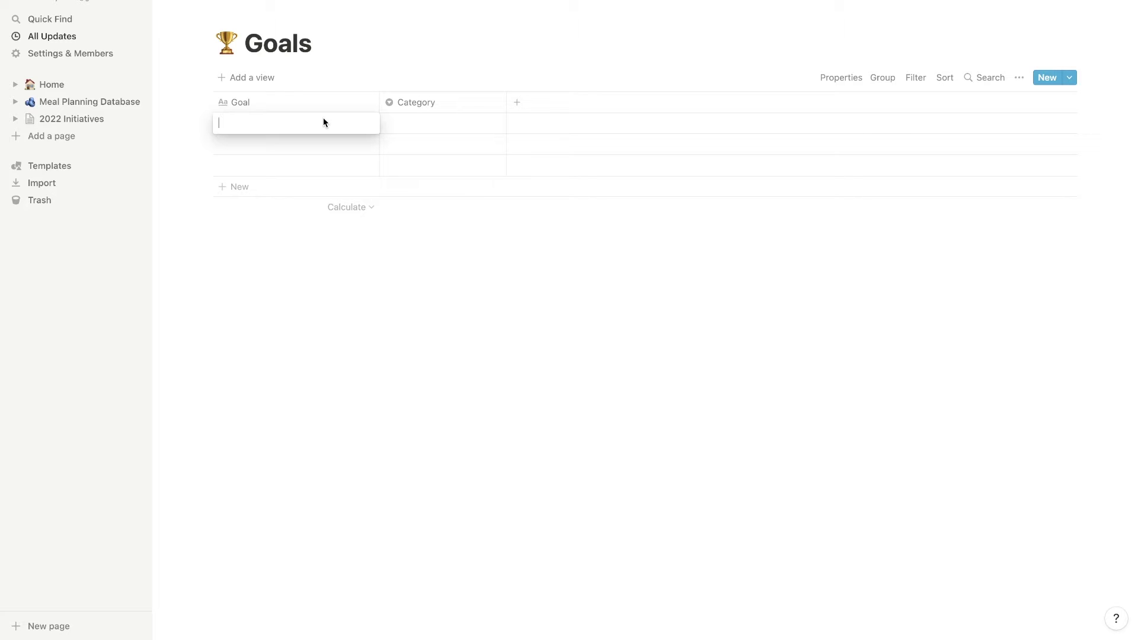
text(Get to 15k subscribers on You)
text(!)
click(261, 149)
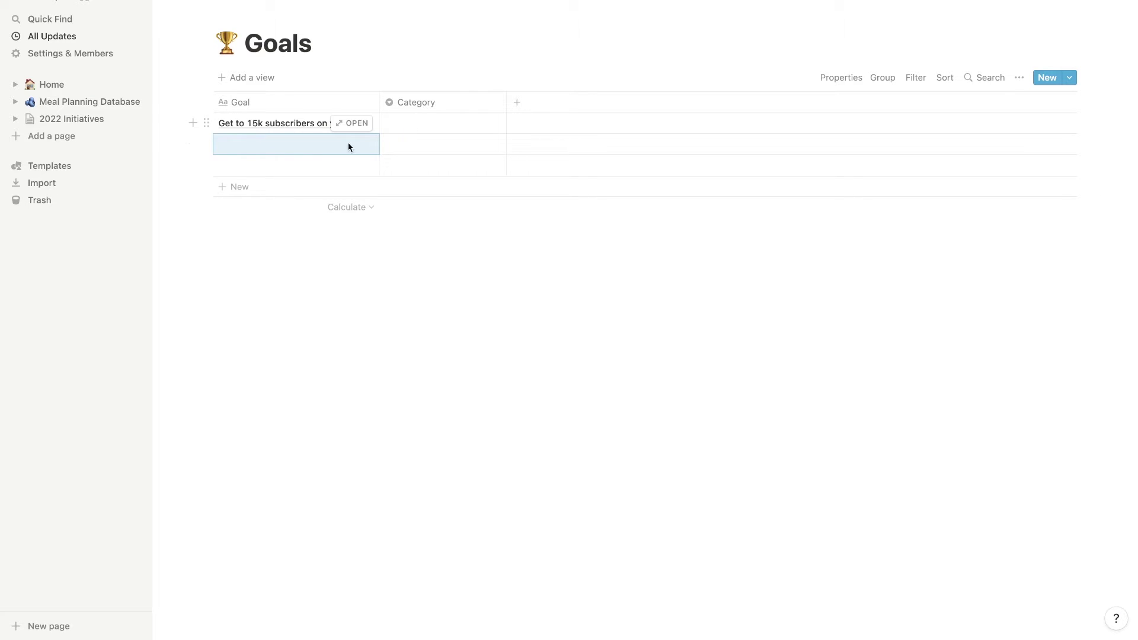
click(449, 123)
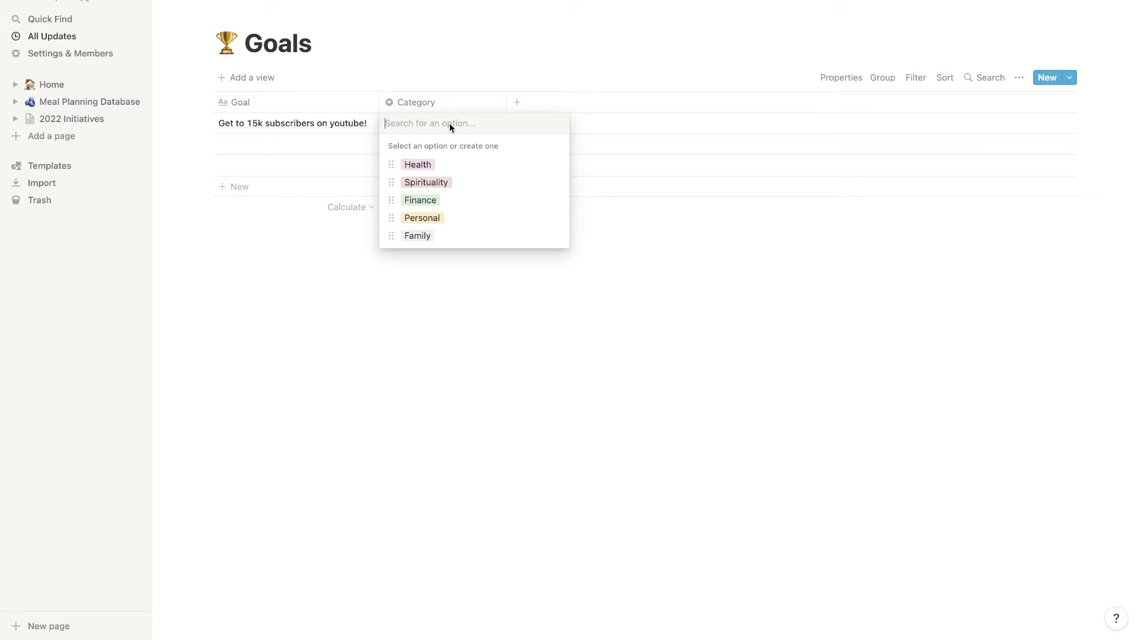
click(434, 218)
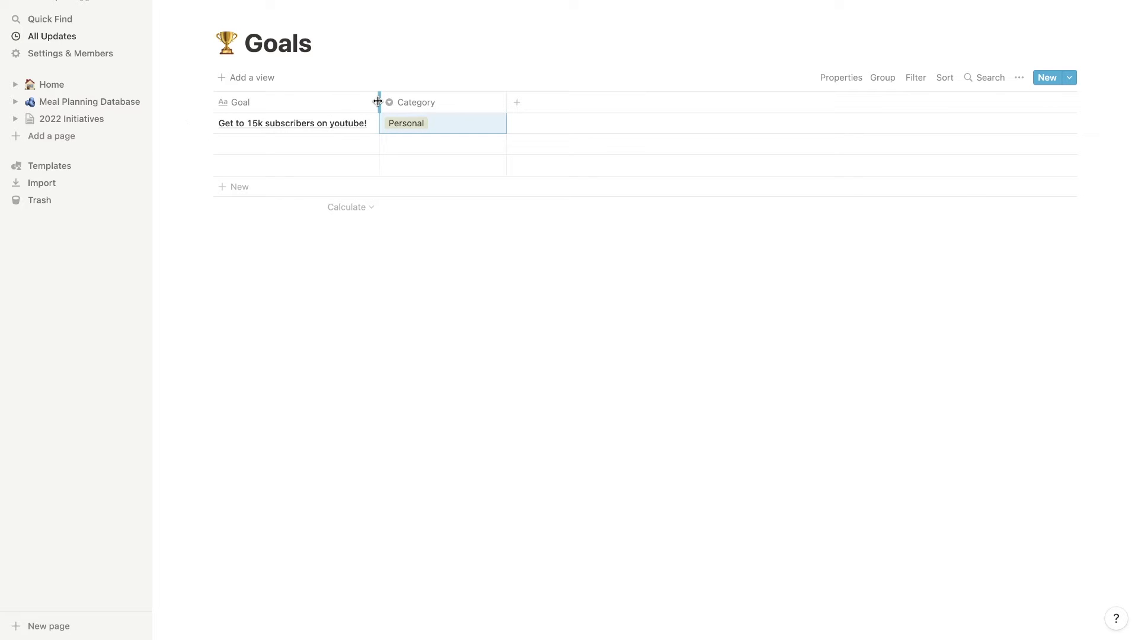
drag(506, 102, 457, 102)
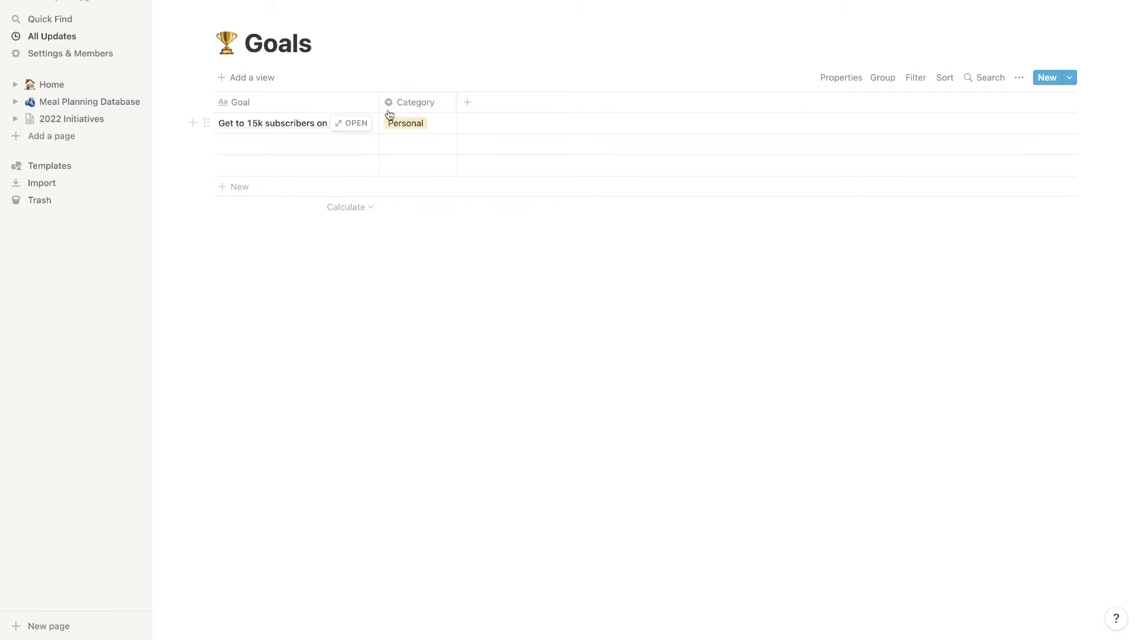
click(269, 150)
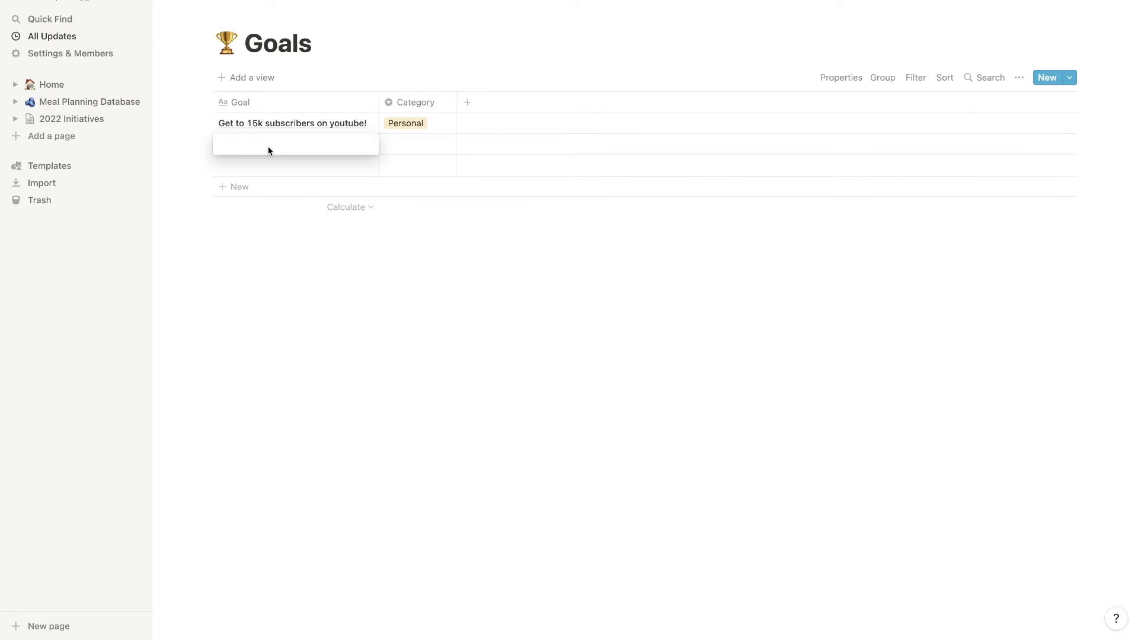
Enter 'Reduce anxiety and increase self control.' in row 2, tag it Health, widen Goal column.
text(Reduce anxiety and increase self control.)
key(Return)
drag(378, 98, 401, 102)
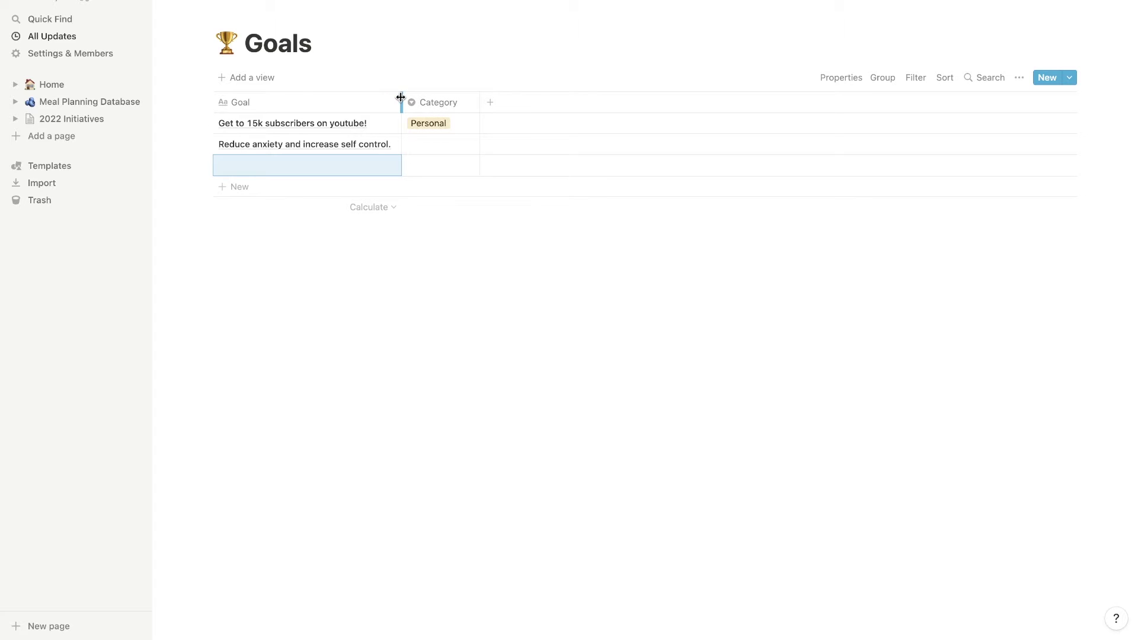
click(456, 141)
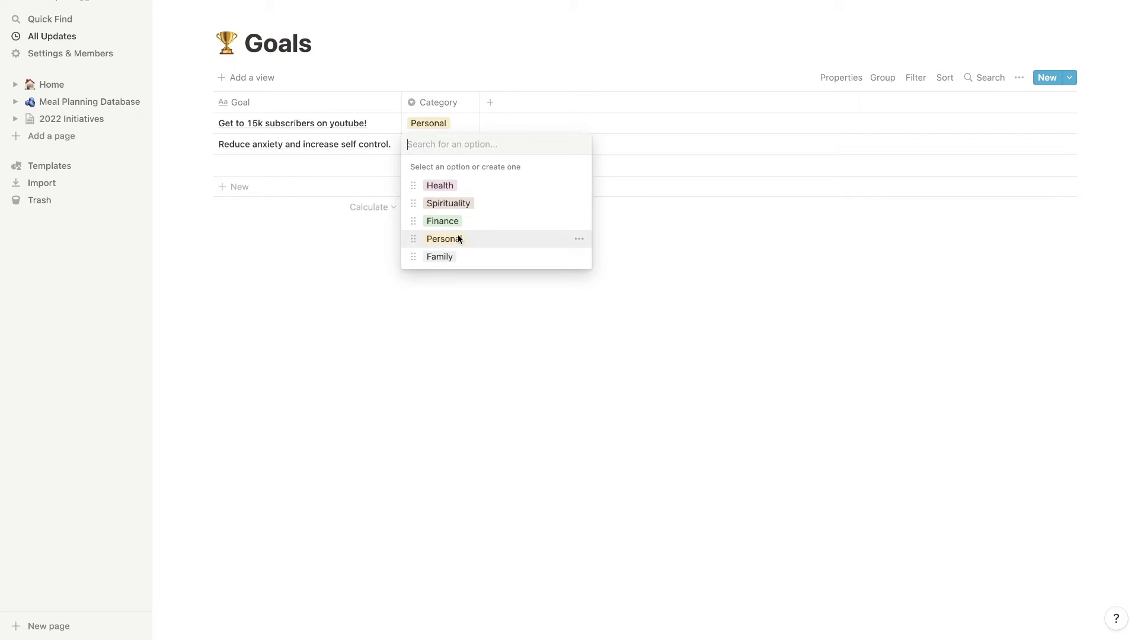
click(450, 186)
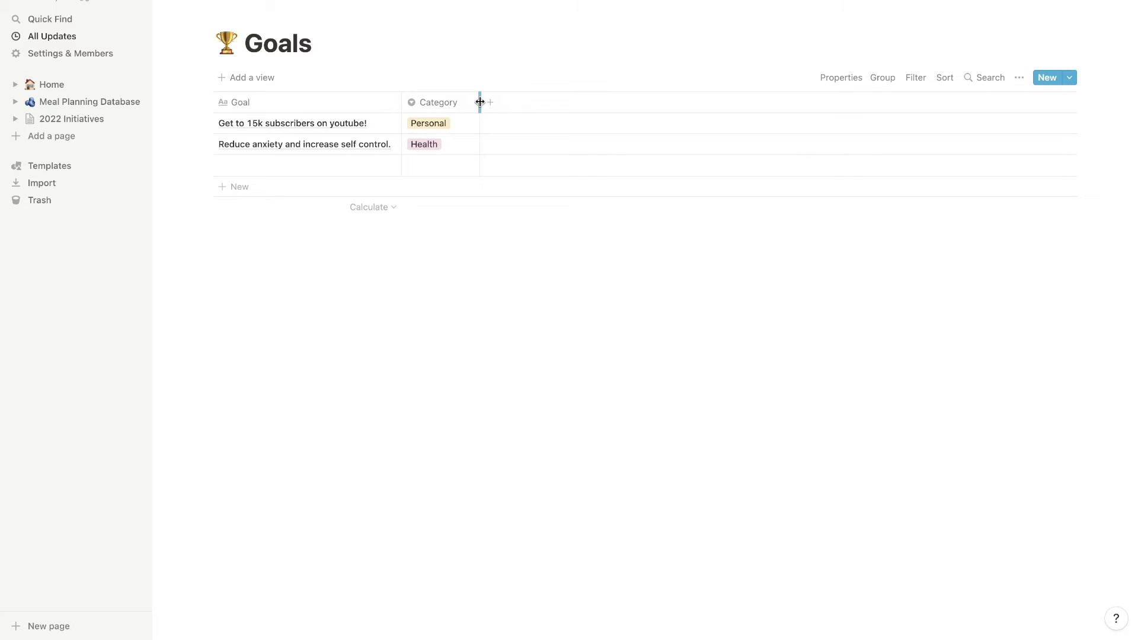
drag(480, 102, 467, 102)
click(288, 170)
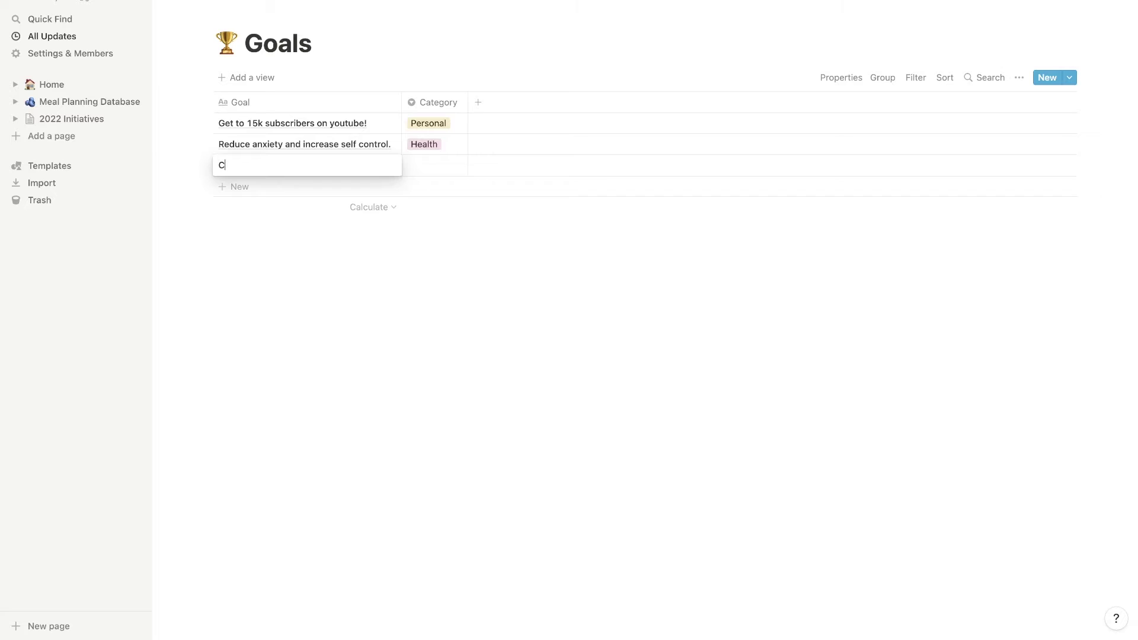
Enter the third goal 'Close 150k in sales for the agency.' and give it a new Business category.
text(lose 150k in sales for the agency.)
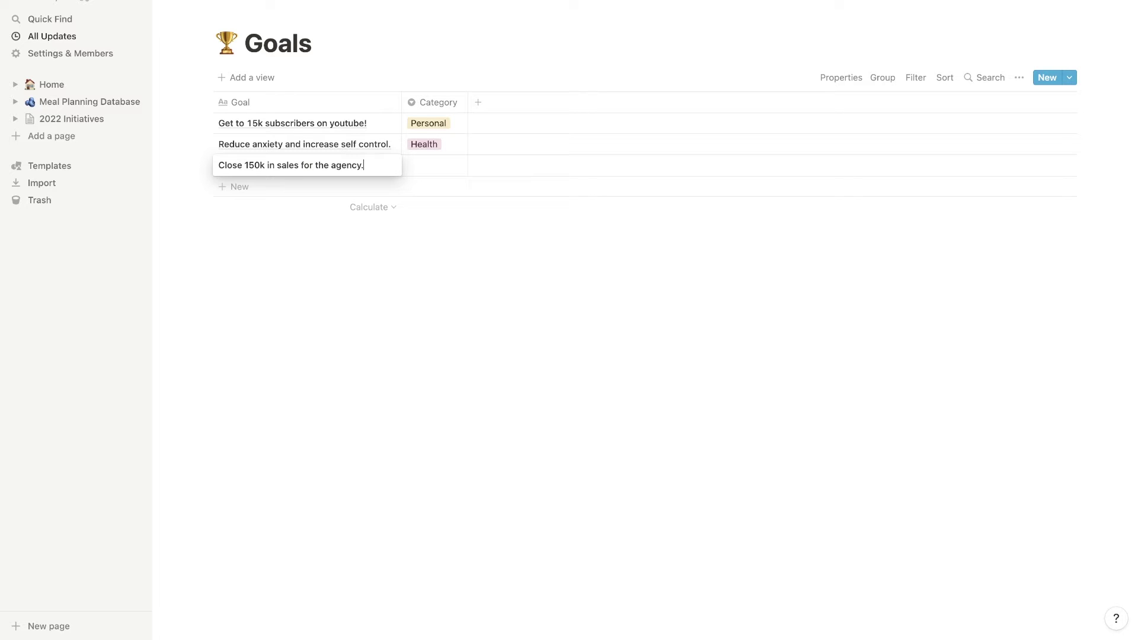
key(Escape)
click(420, 166)
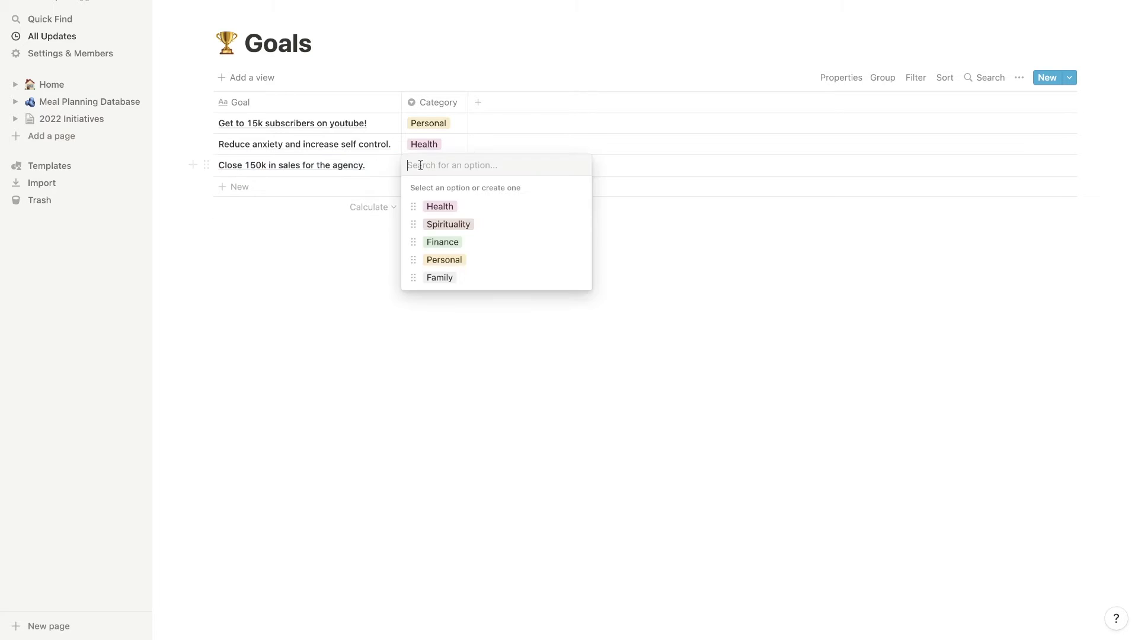
text(Business)
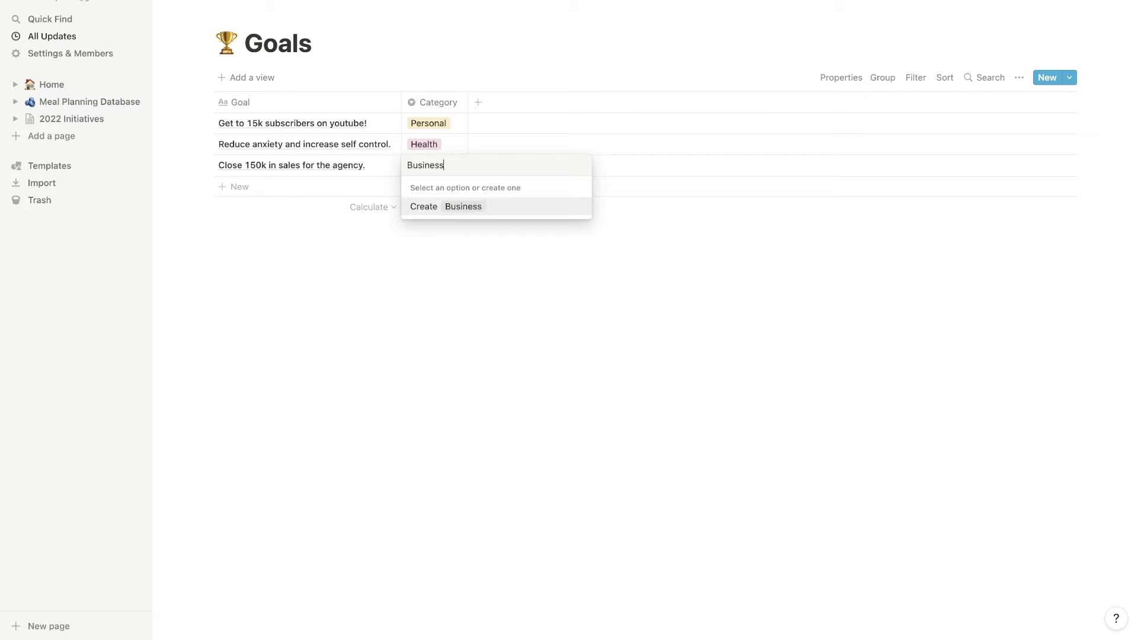
click(461, 208)
click(285, 282)
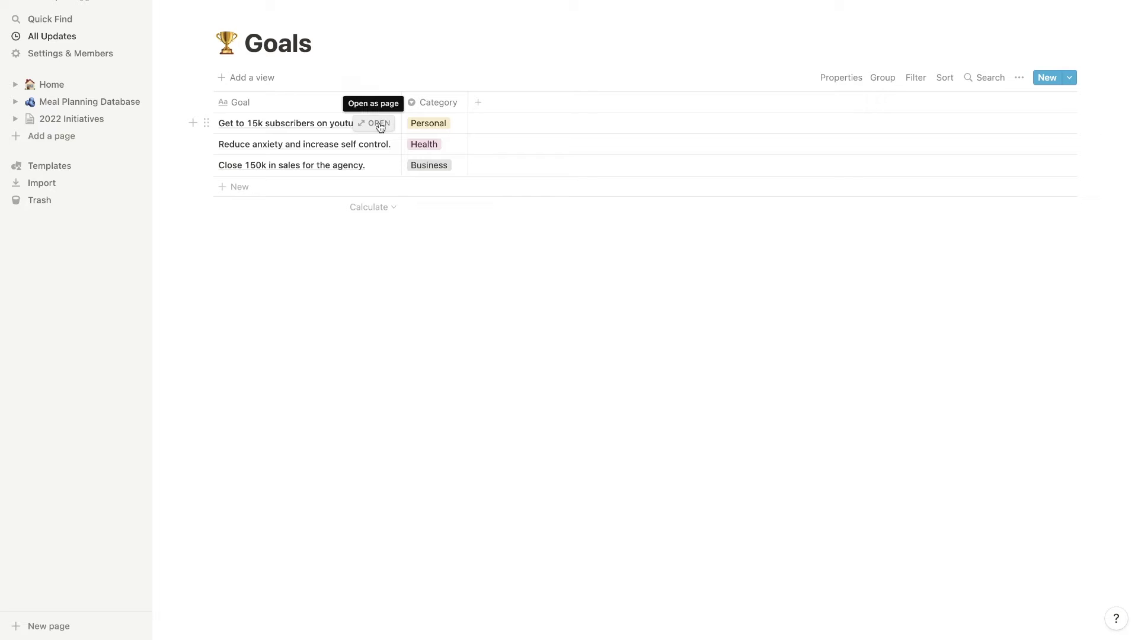
Give the goal pages trophy emoji icons.
click(378, 125)
click(365, 82)
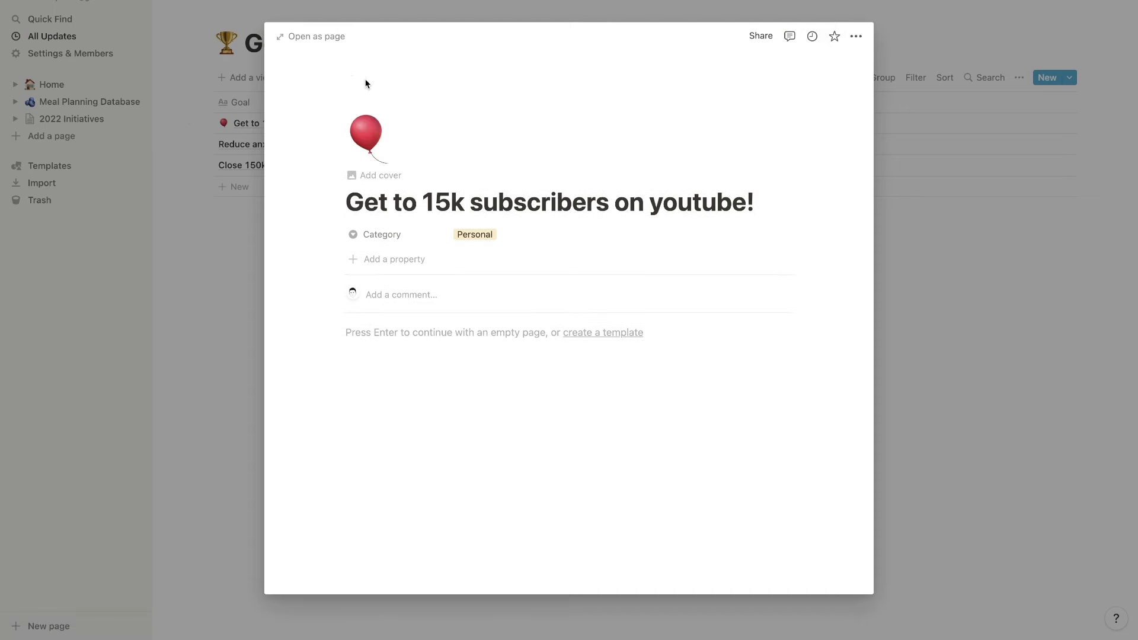
click(368, 144)
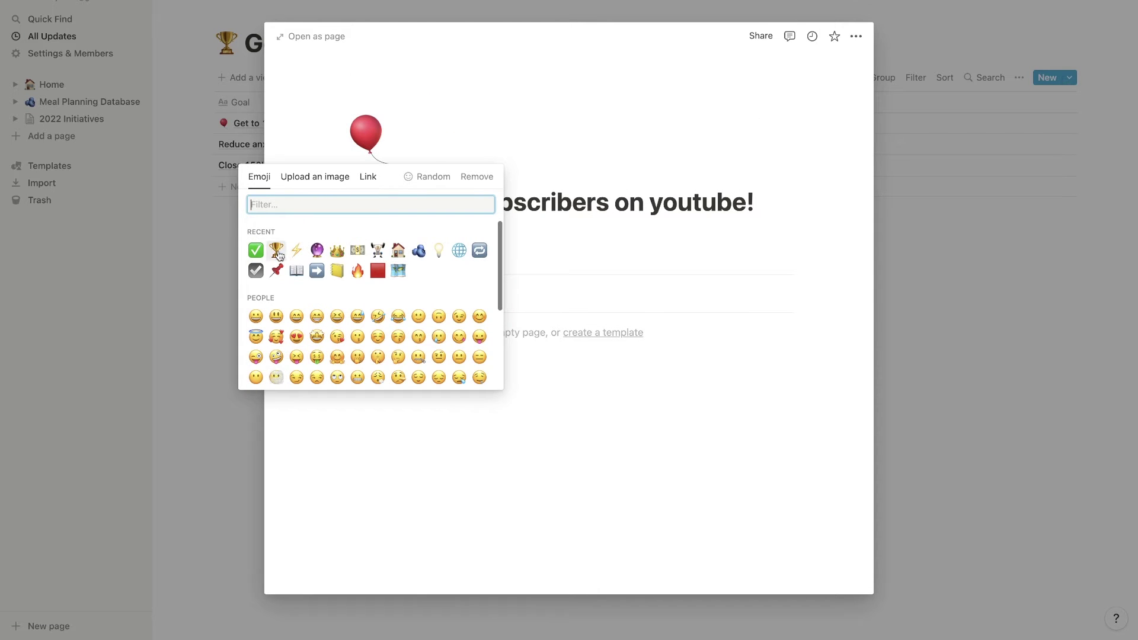
click(276, 250)
key(Escape)
click(372, 144)
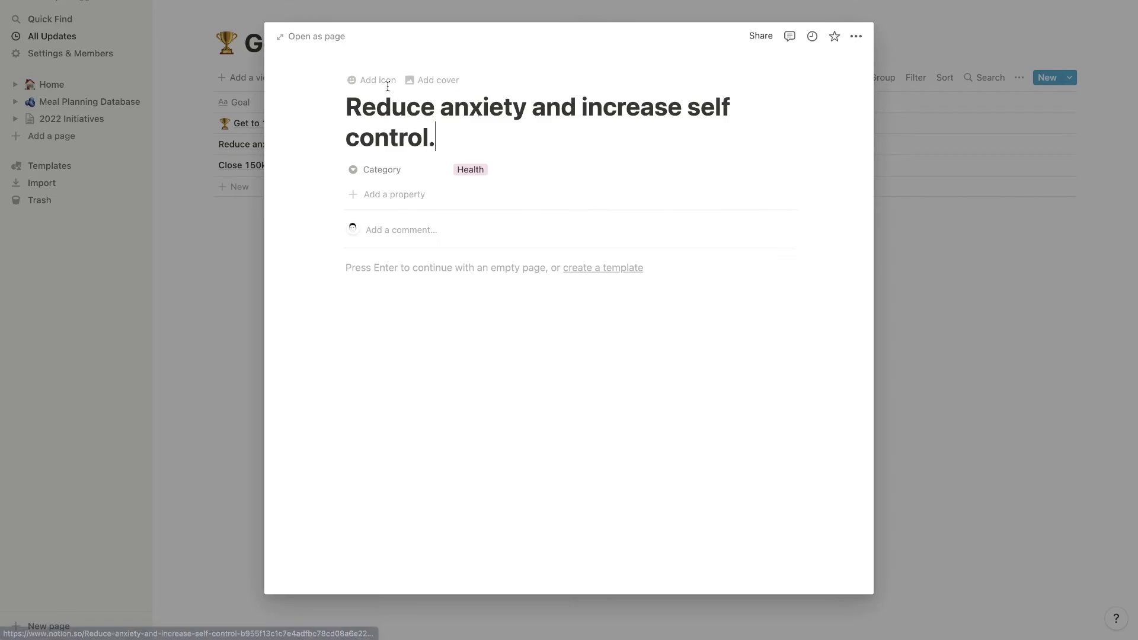
click(382, 81)
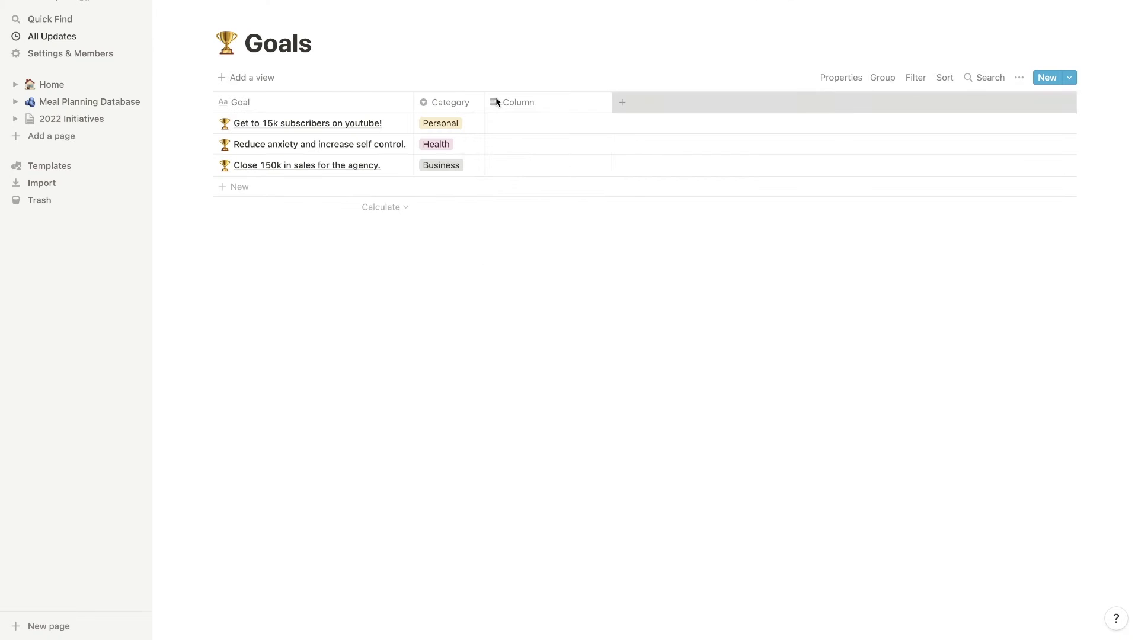
Add a narrow checkbox column named Completion Status to the Goals table, plus another new column.
click(509, 102)
click(528, 171)
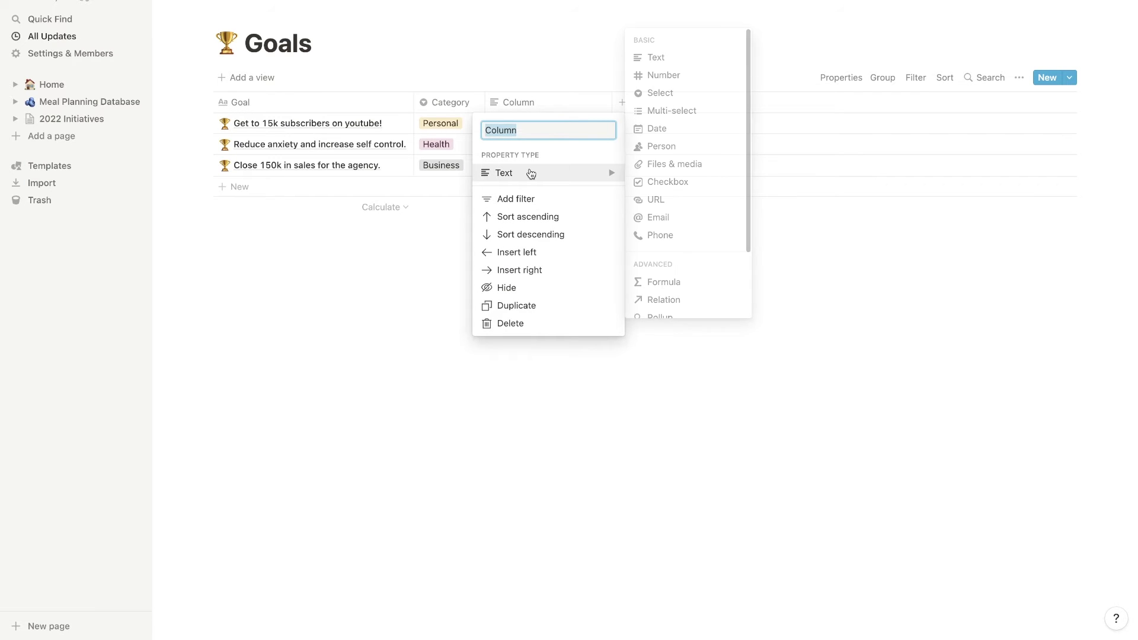
click(657, 181)
click(527, 102)
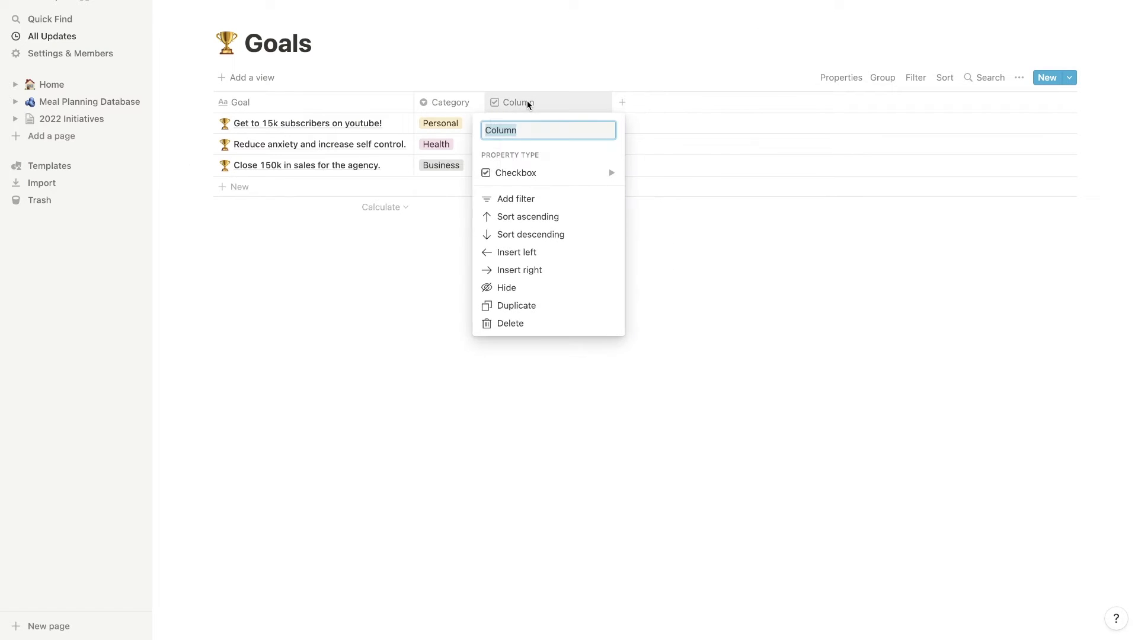
text(Completion Status)
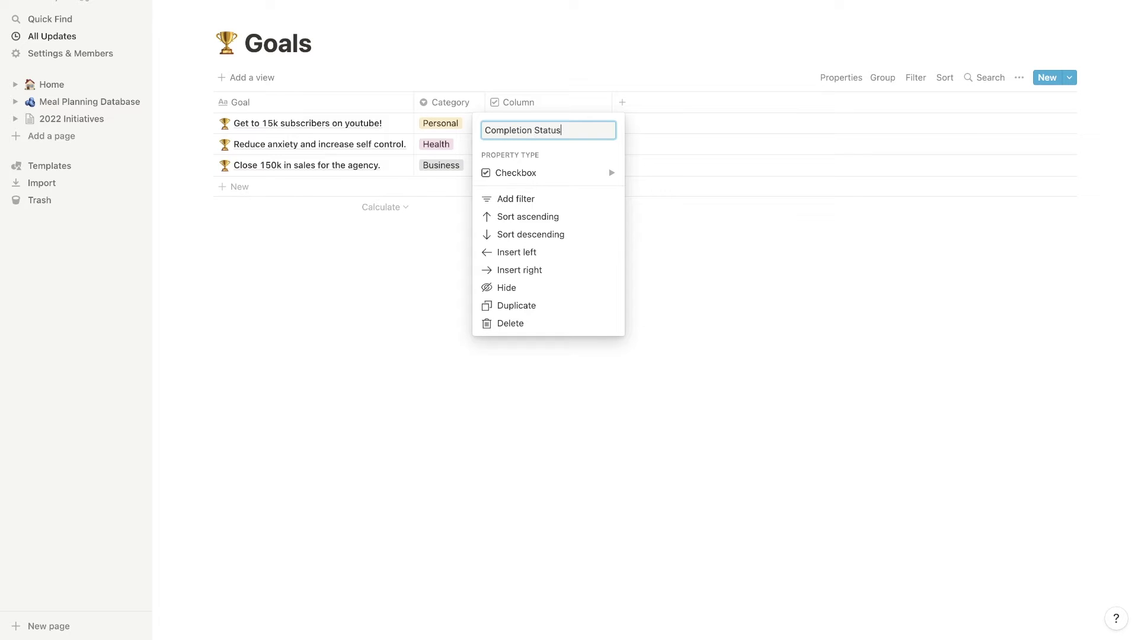
key(Return)
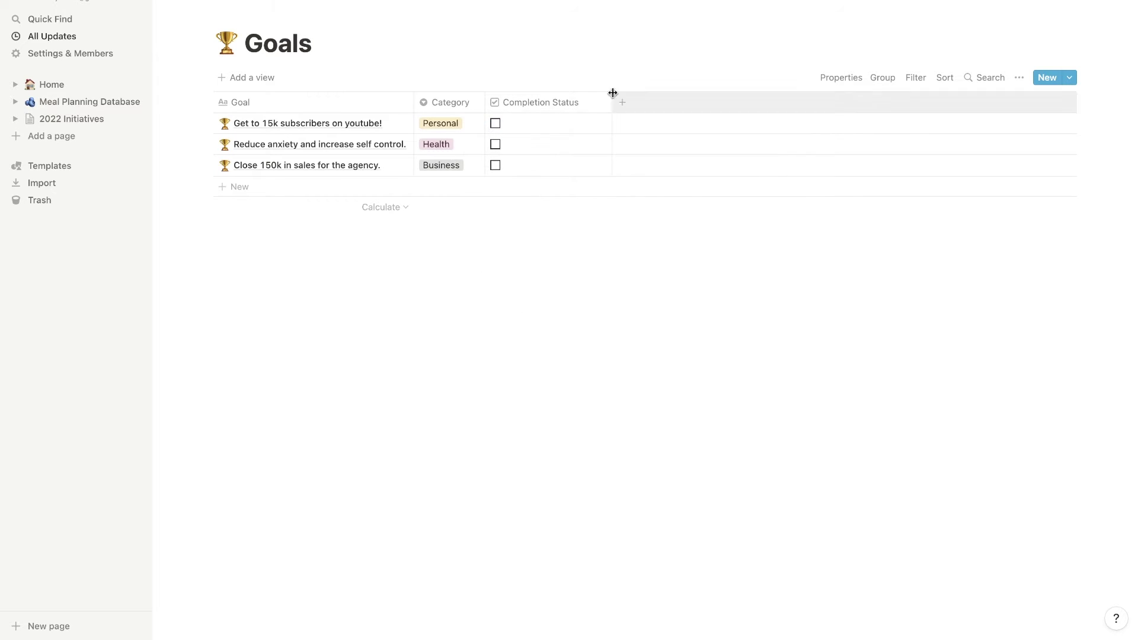
drag(610, 101, 591, 96)
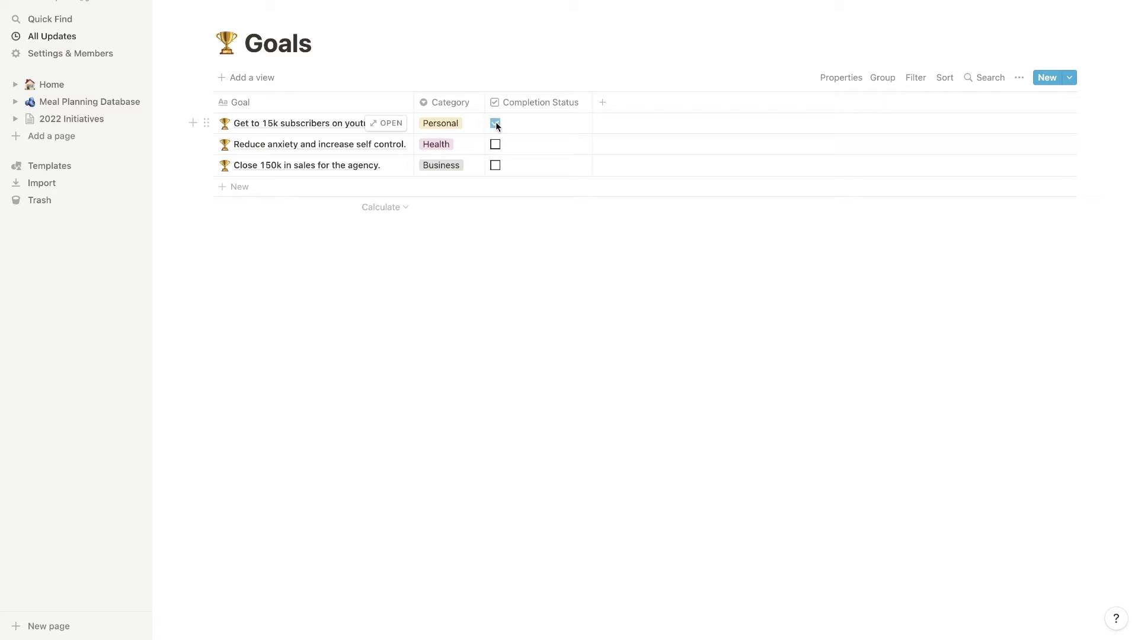
click(601, 105)
Make the new Goals column a Date property named Due Date.
mouse_move(630, 172)
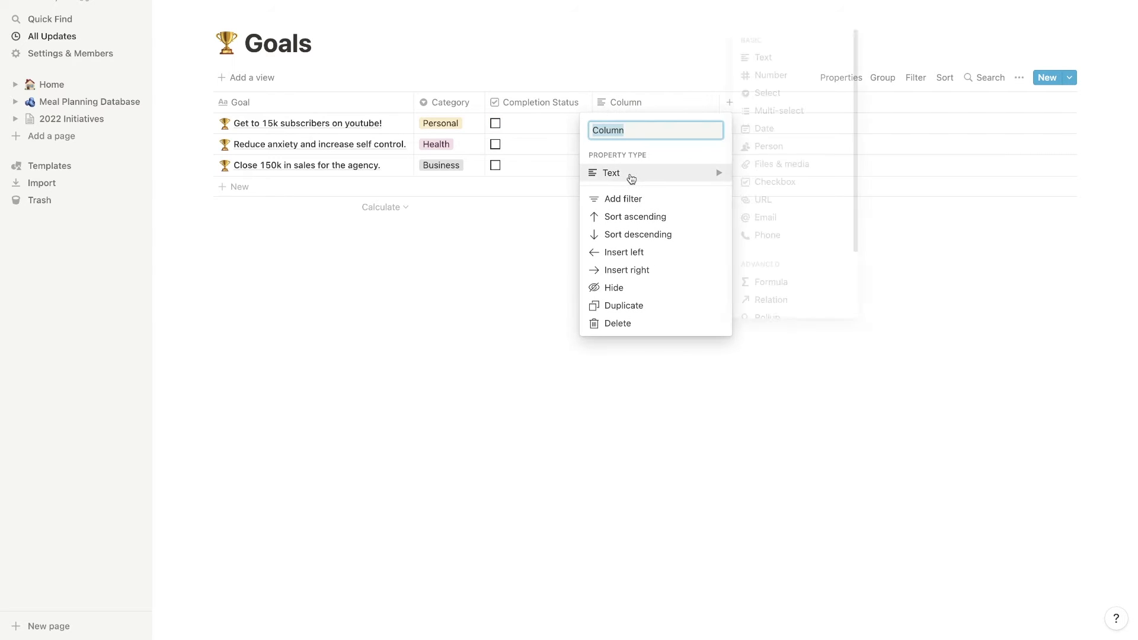
click(776, 130)
click(645, 102)
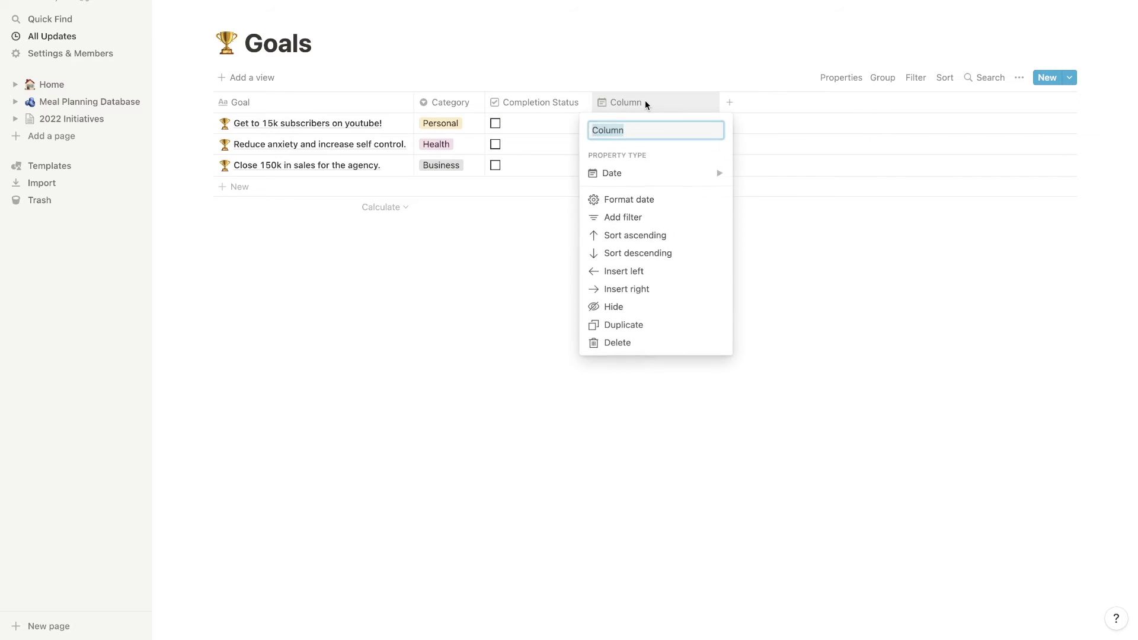
text(Due Date)
key(Return)
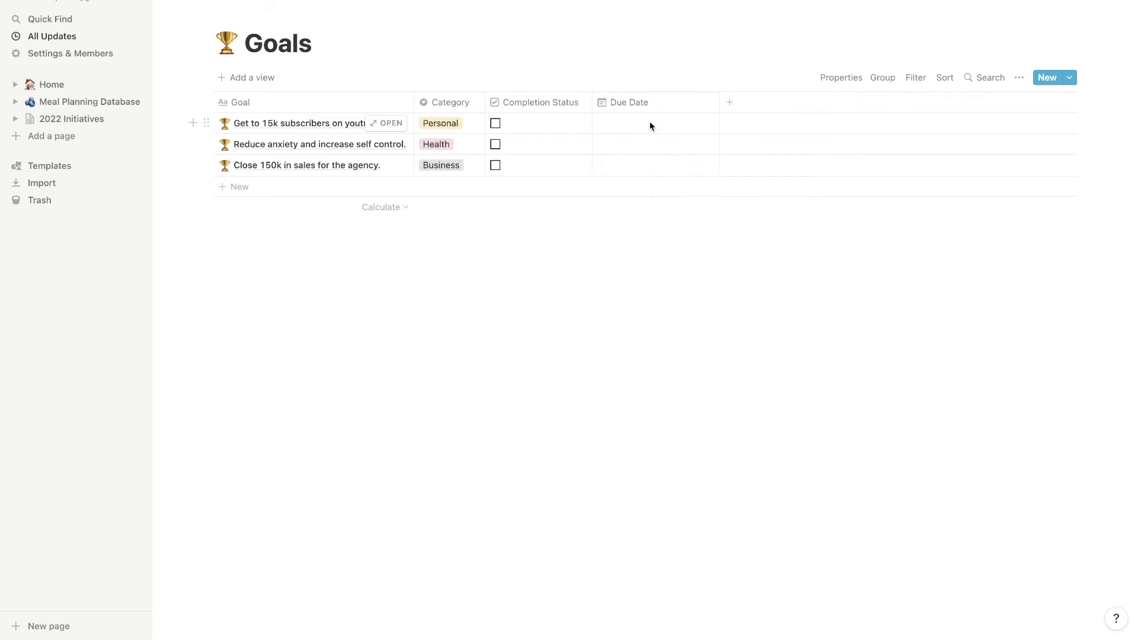
Set the goals' due date to December 31, 2022 and return to the 2022 Initiatives page.
click(652, 123)
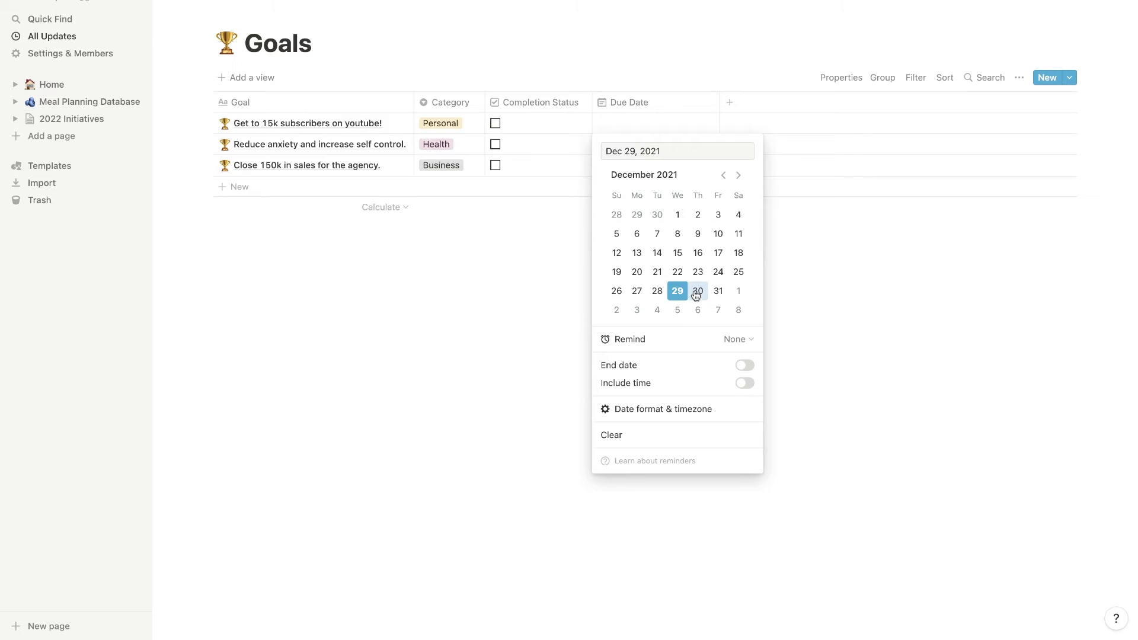
click(717, 290)
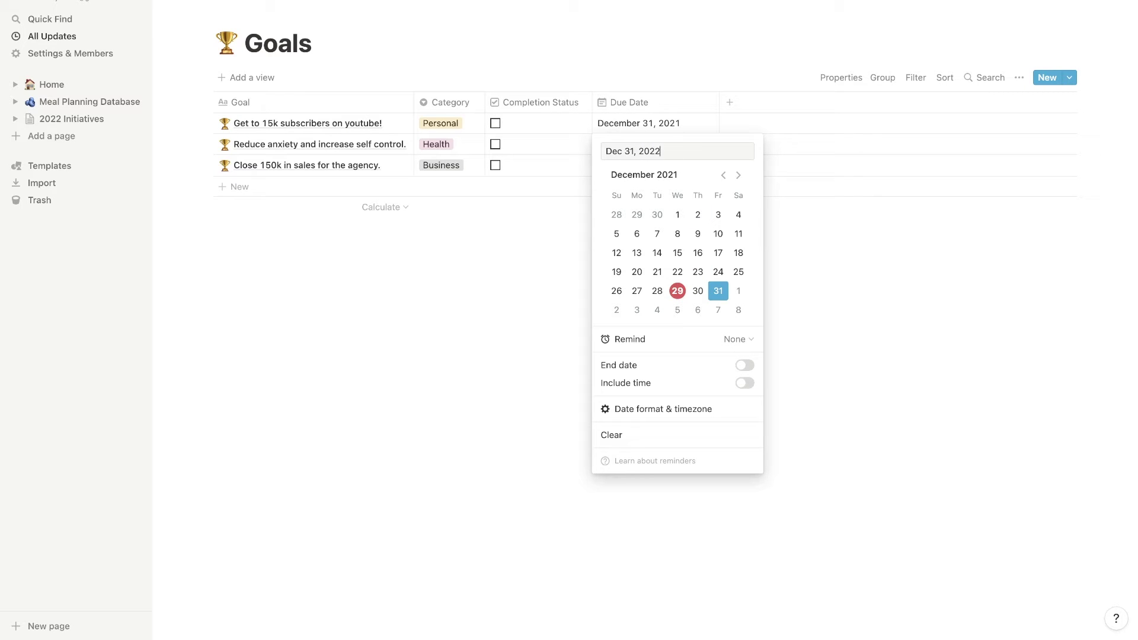
key(Return)
click(764, 152)
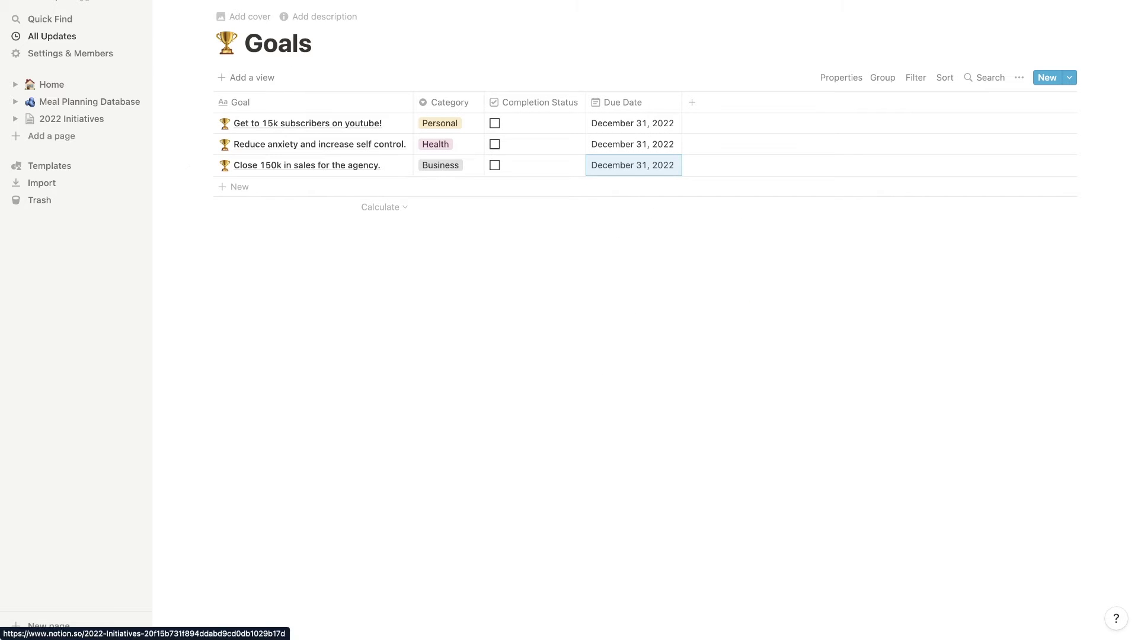
click(71, 119)
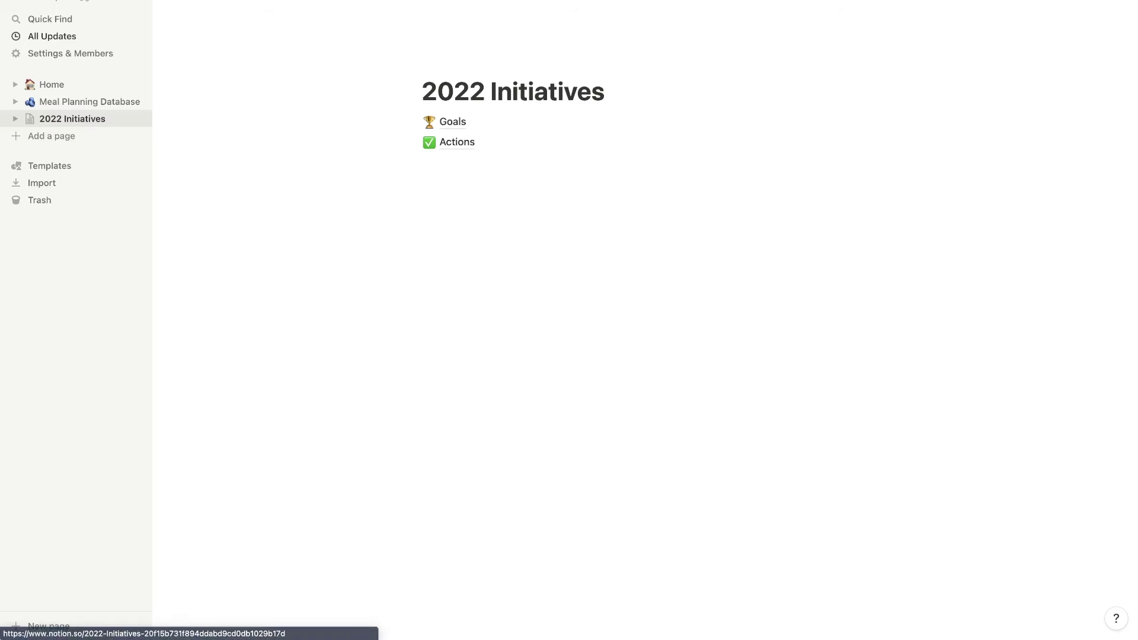
In the Actions database, rename the Name column to Tasks and narrow it.
click(461, 142)
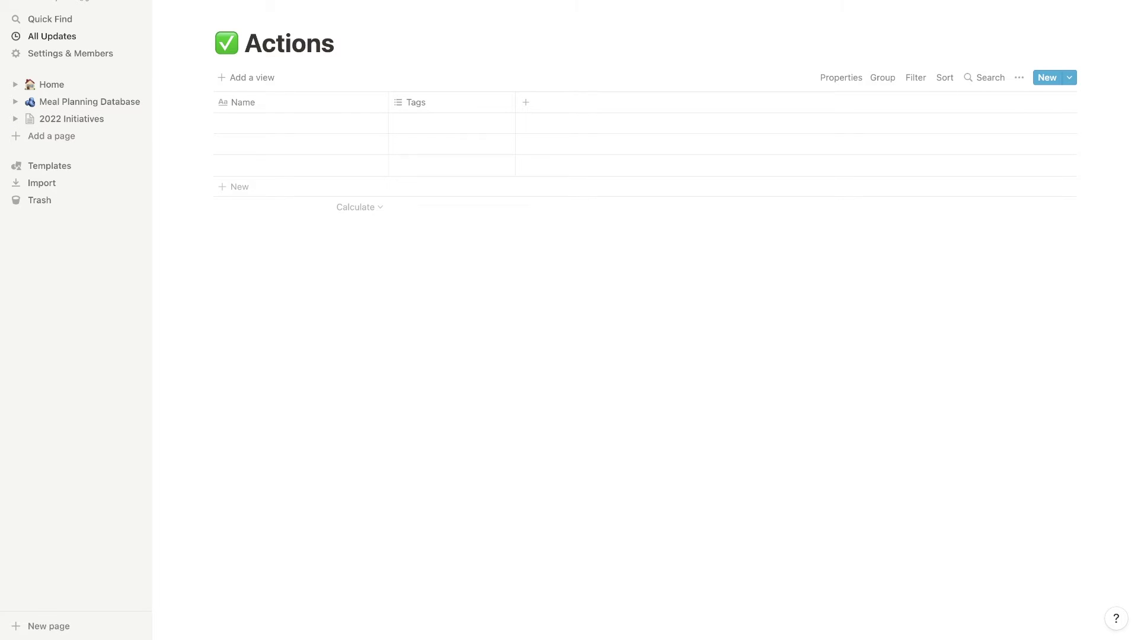
click(368, 105)
text(Tasks)
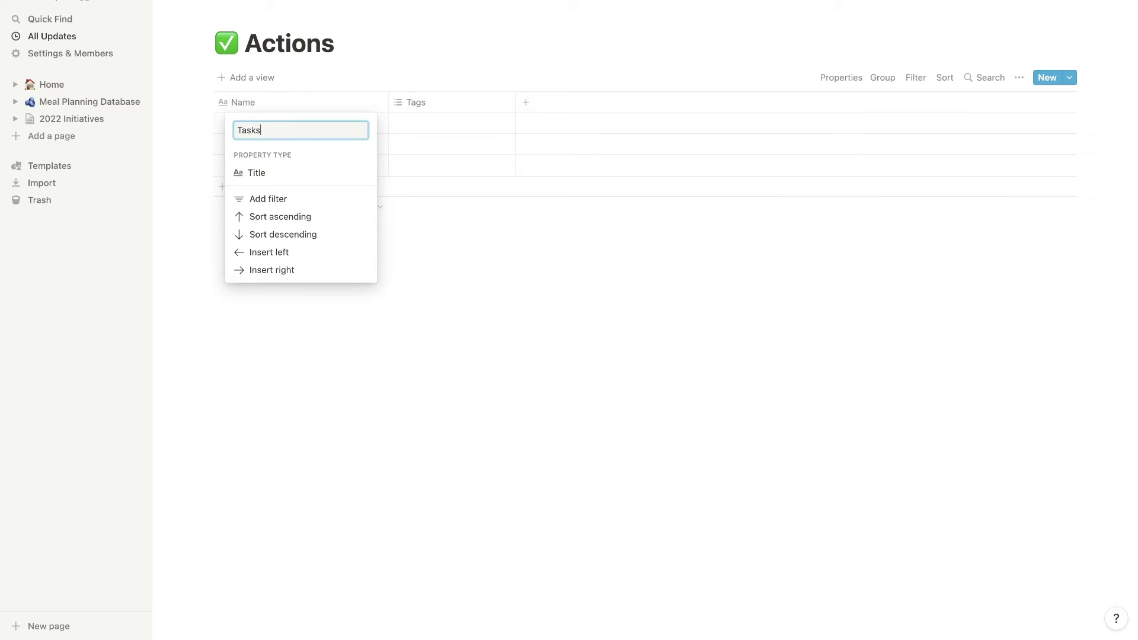
key(Return)
drag(388, 102, 318, 101)
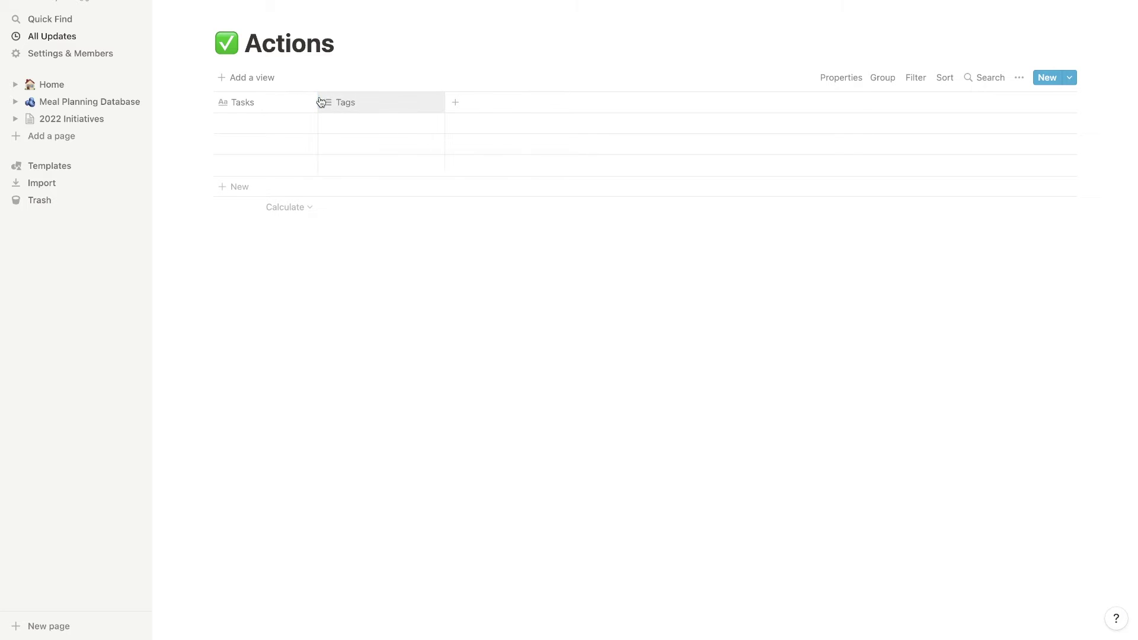
Return to 2022 Initiatives, look over the Goals database, and go back.
click(195, 4)
click(465, 122)
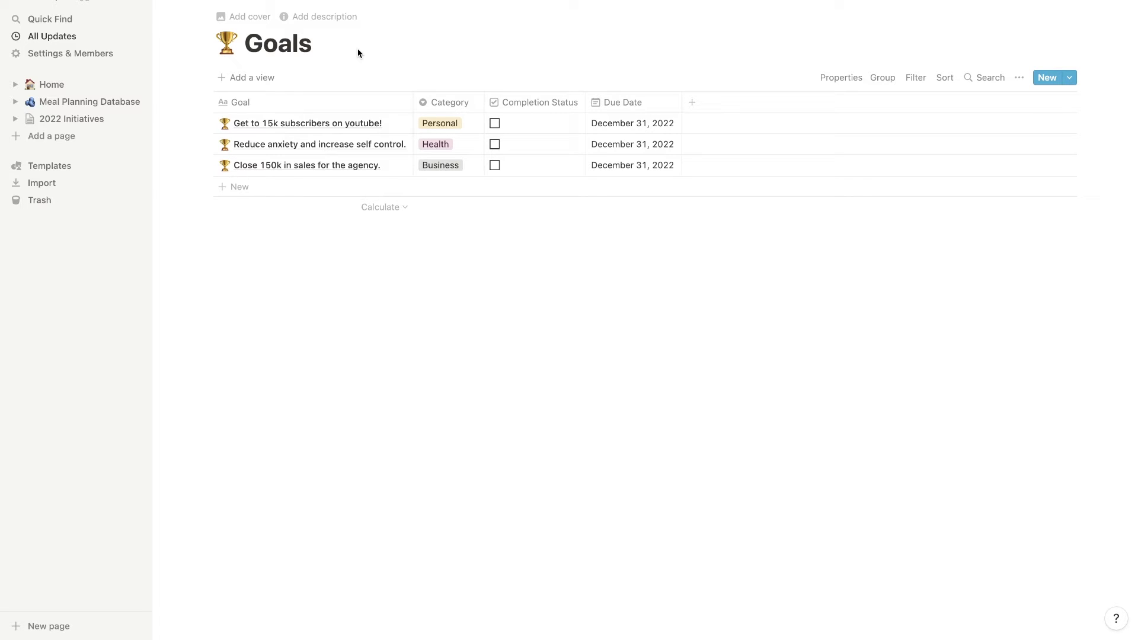
key(super+bracketleft)
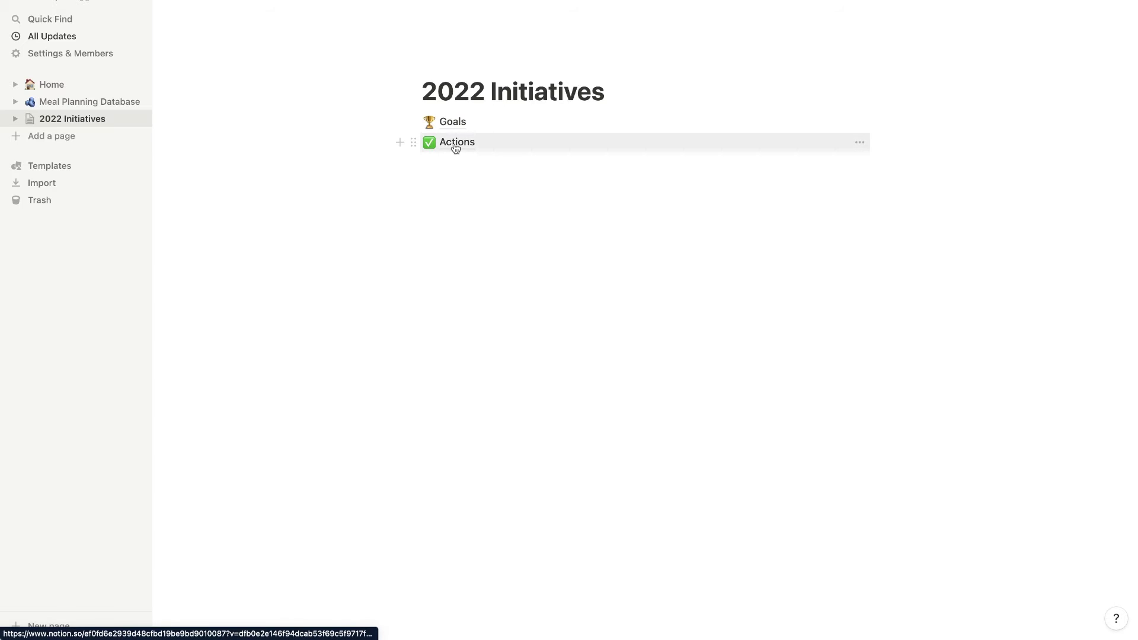
Convert the Actions Tags property into a relation to the Goals database in 2022 Initiatives.
click(455, 148)
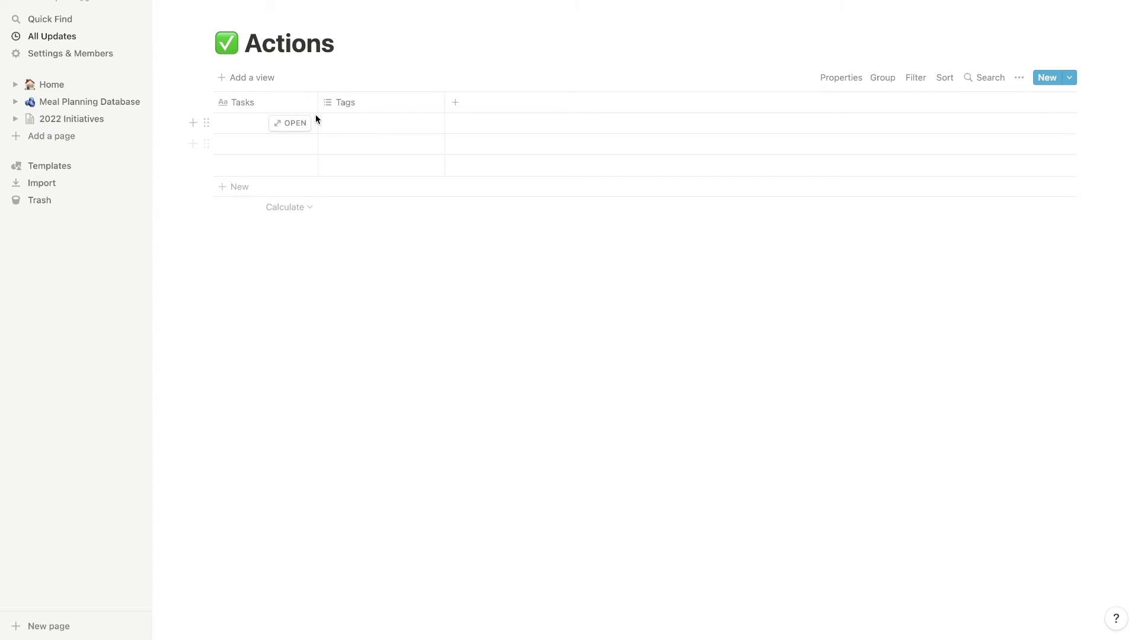
drag(318, 102, 325, 102)
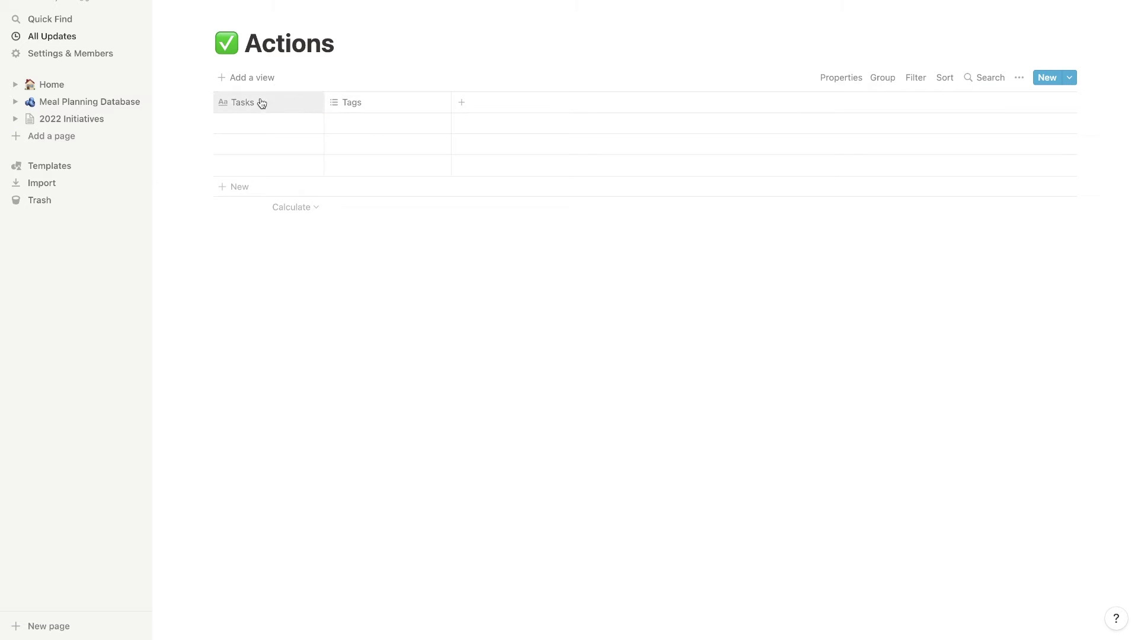
click(364, 103)
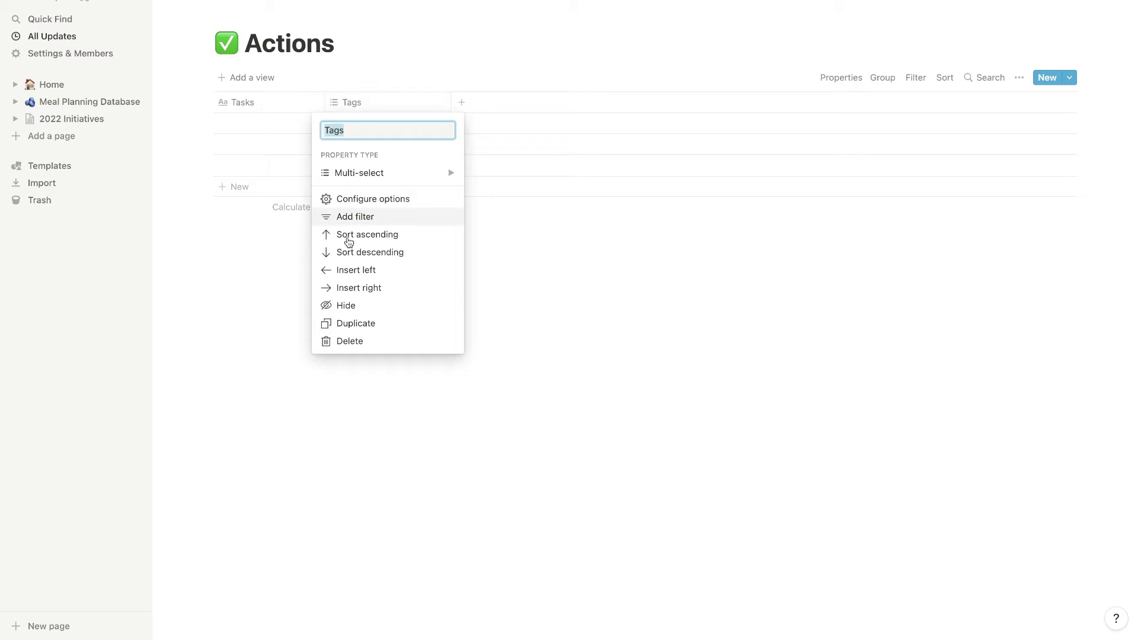
click(401, 177)
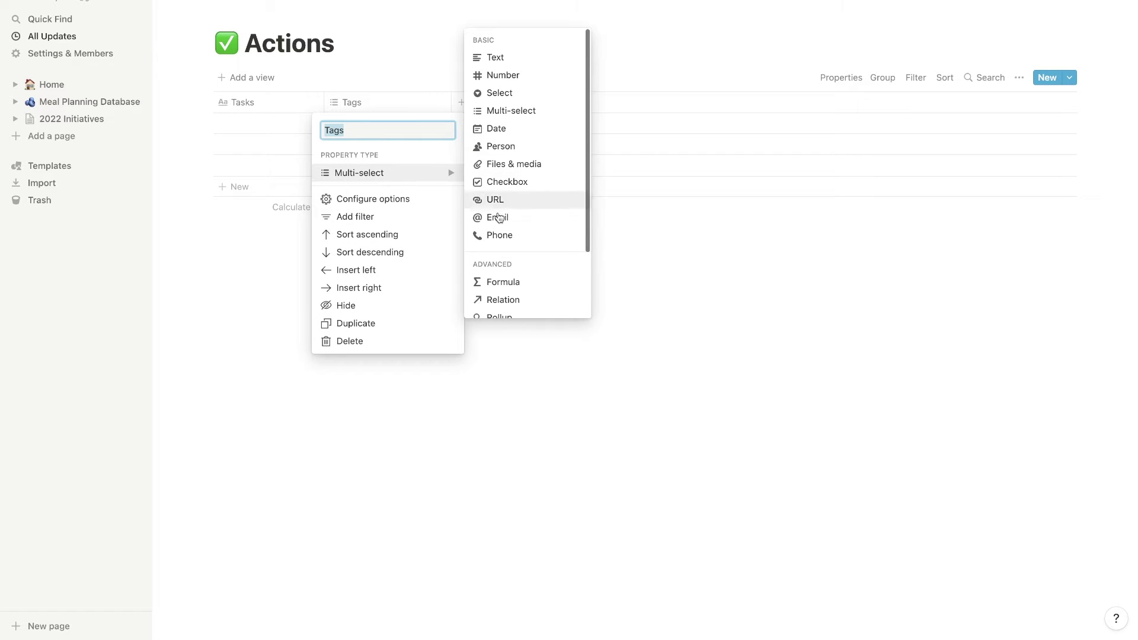
click(502, 300)
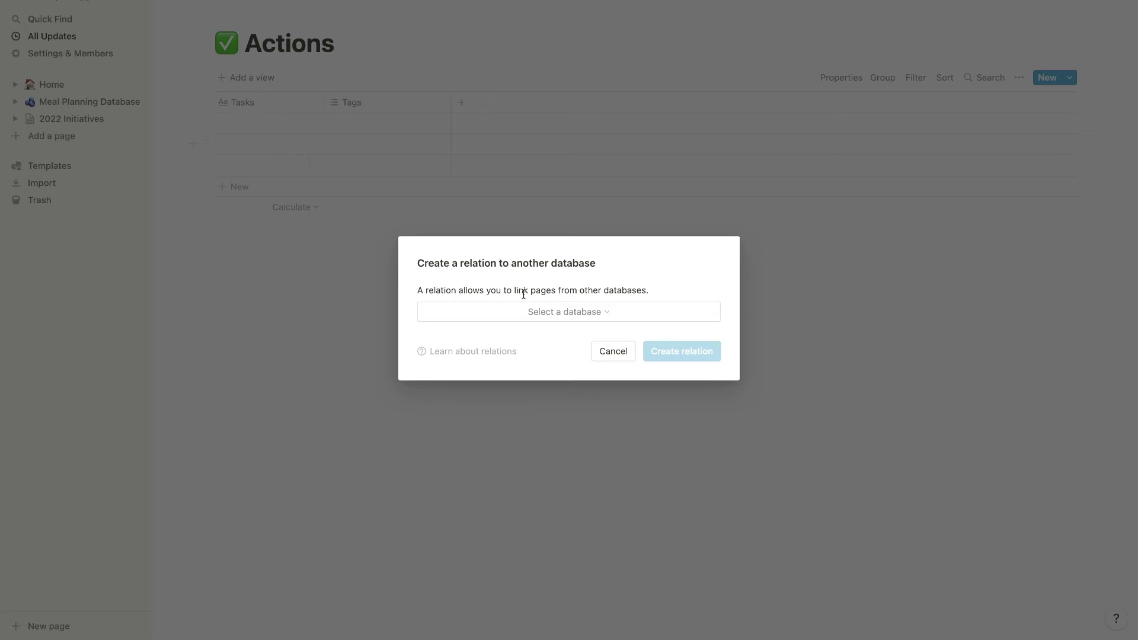
click(541, 314)
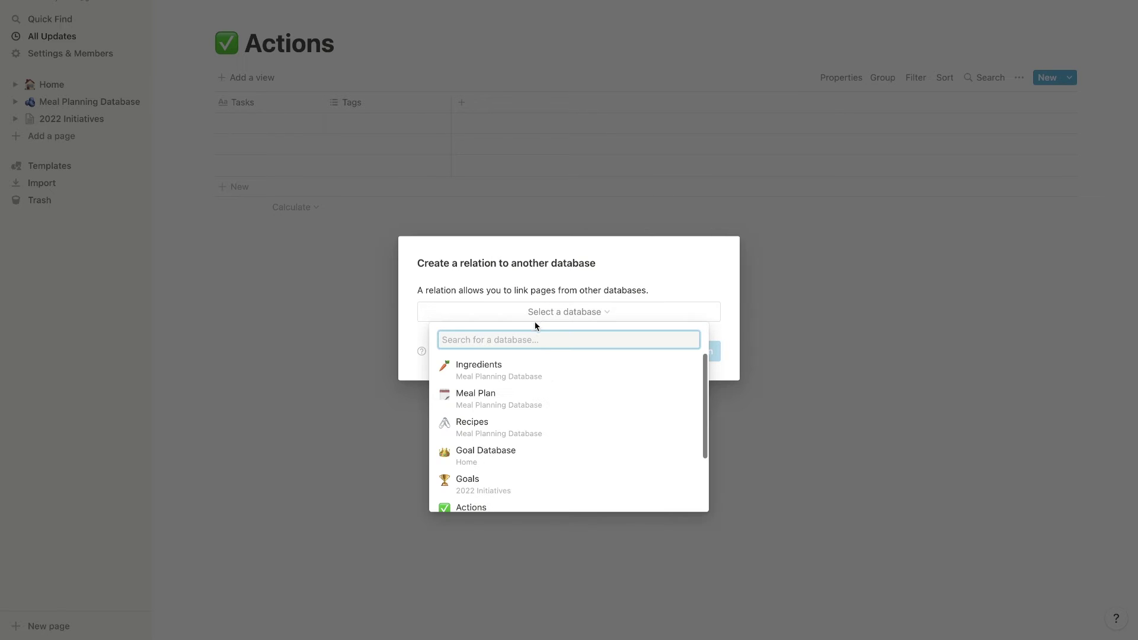
text(goals)
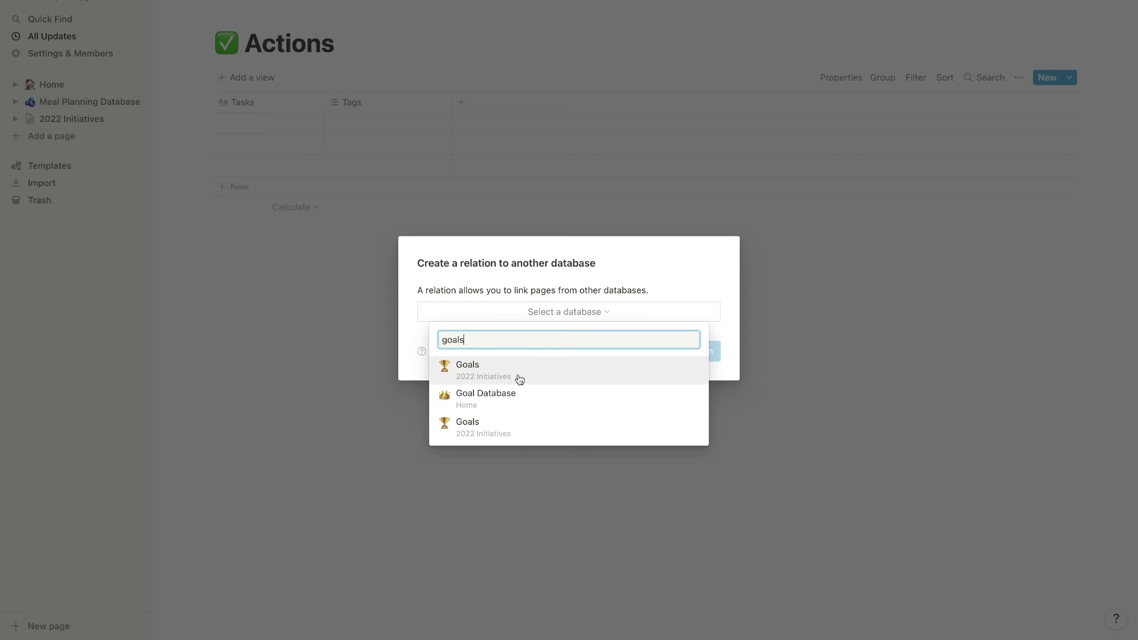
click(517, 378)
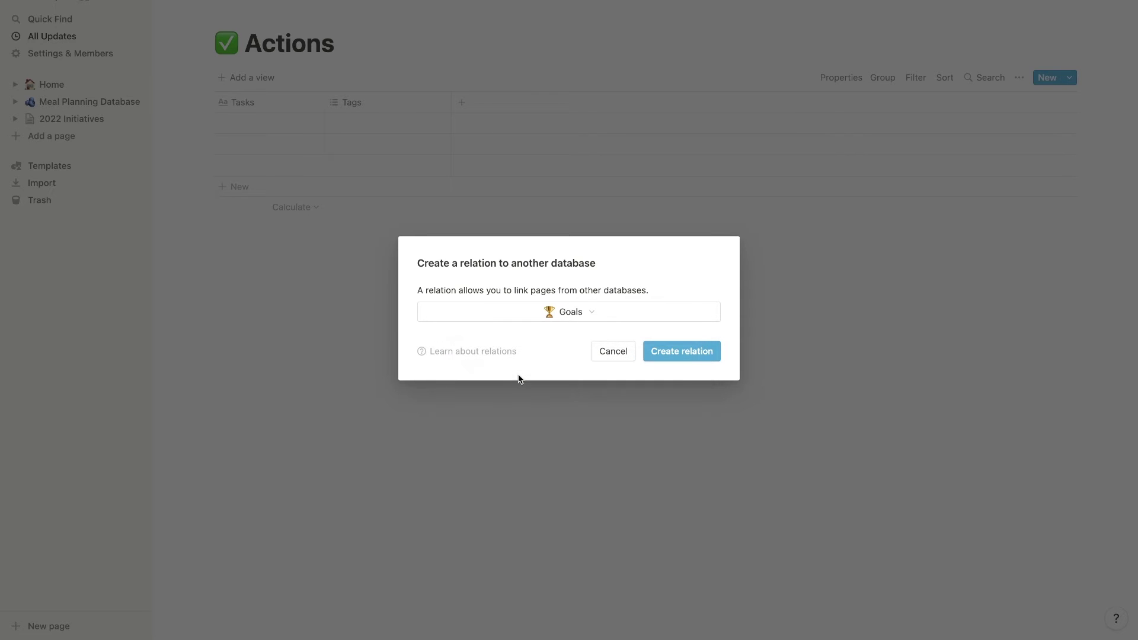
click(685, 360)
Begin renaming the relation property to Goal.
click(362, 103)
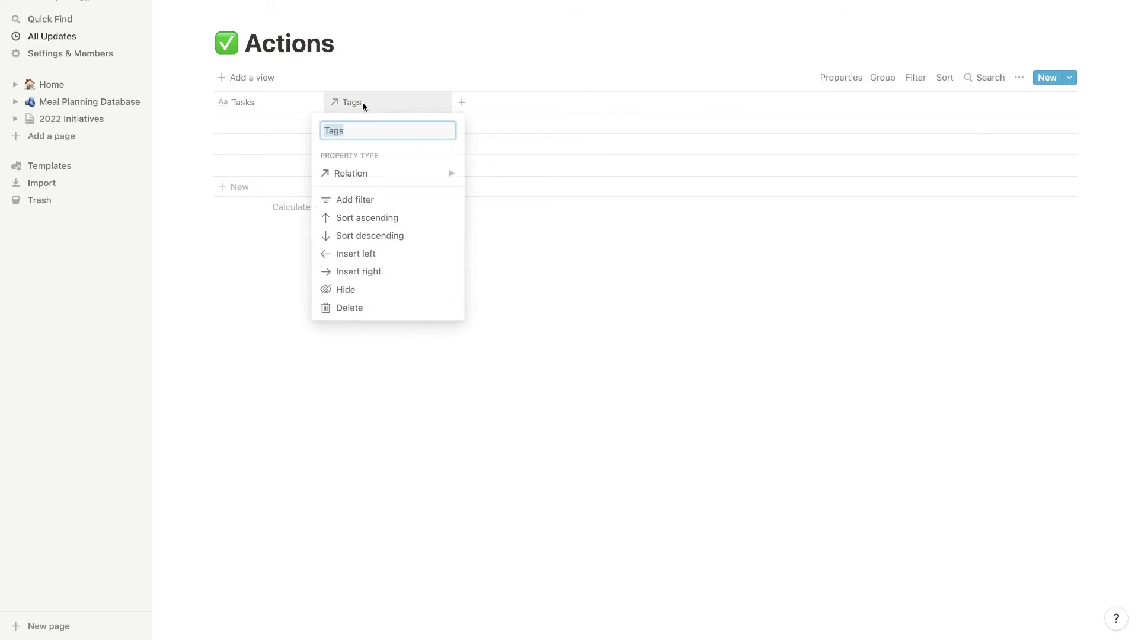
mouse_move(379, 169)
text(Ga)
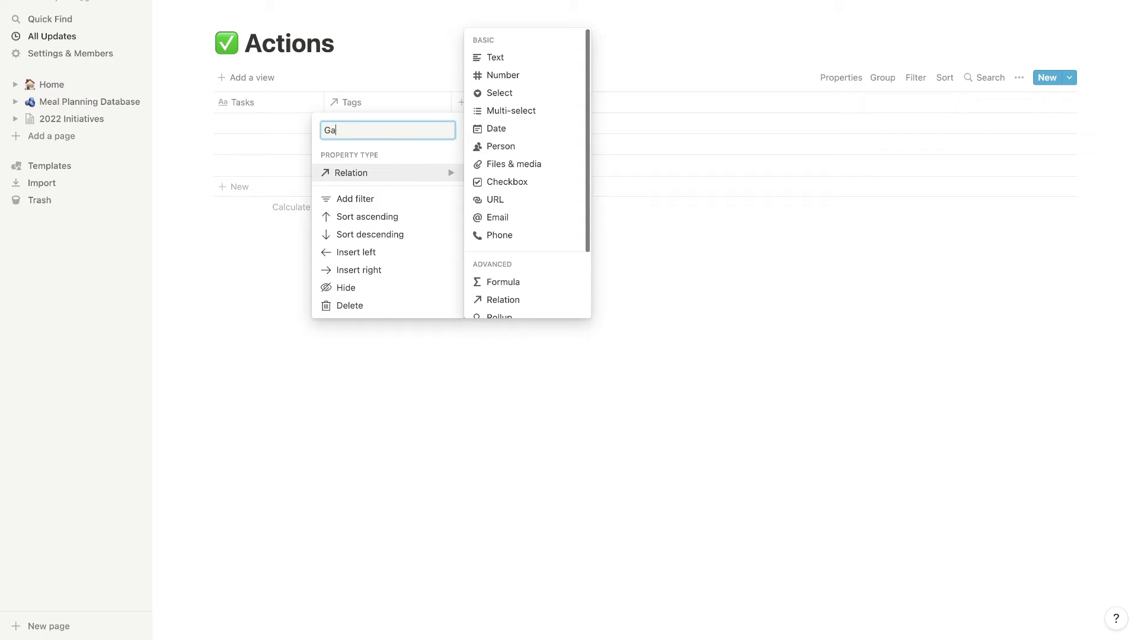
text(oal)
Name the relation Goal and add task 'Send 2100 Cold Emails' linked to the Close 150k sales goal.
key(Return)
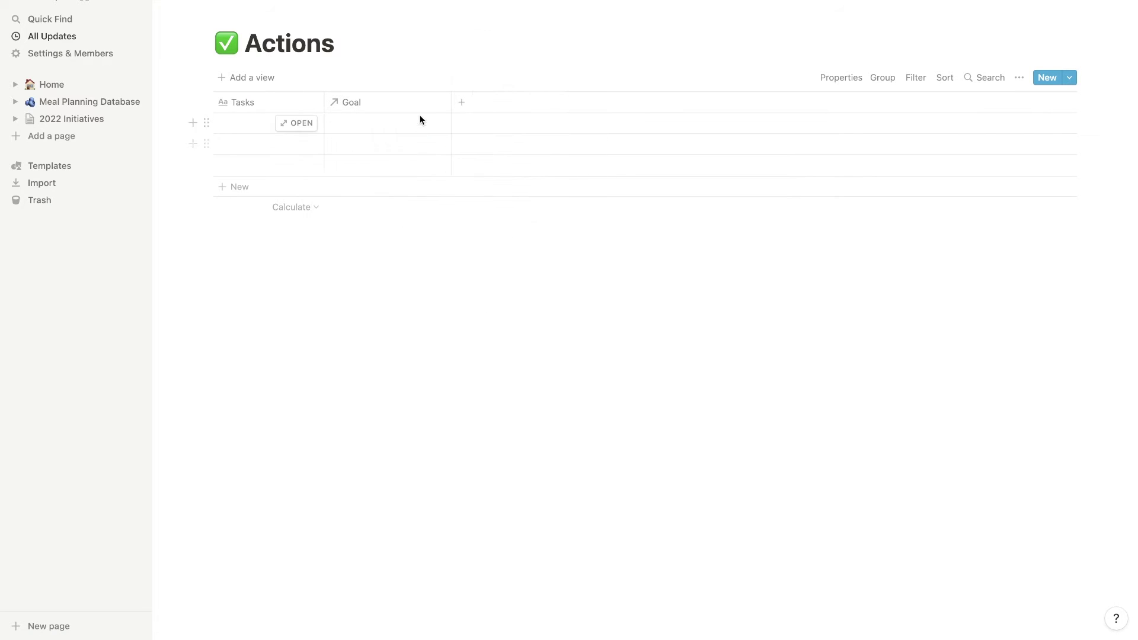
drag(451, 98, 403, 99)
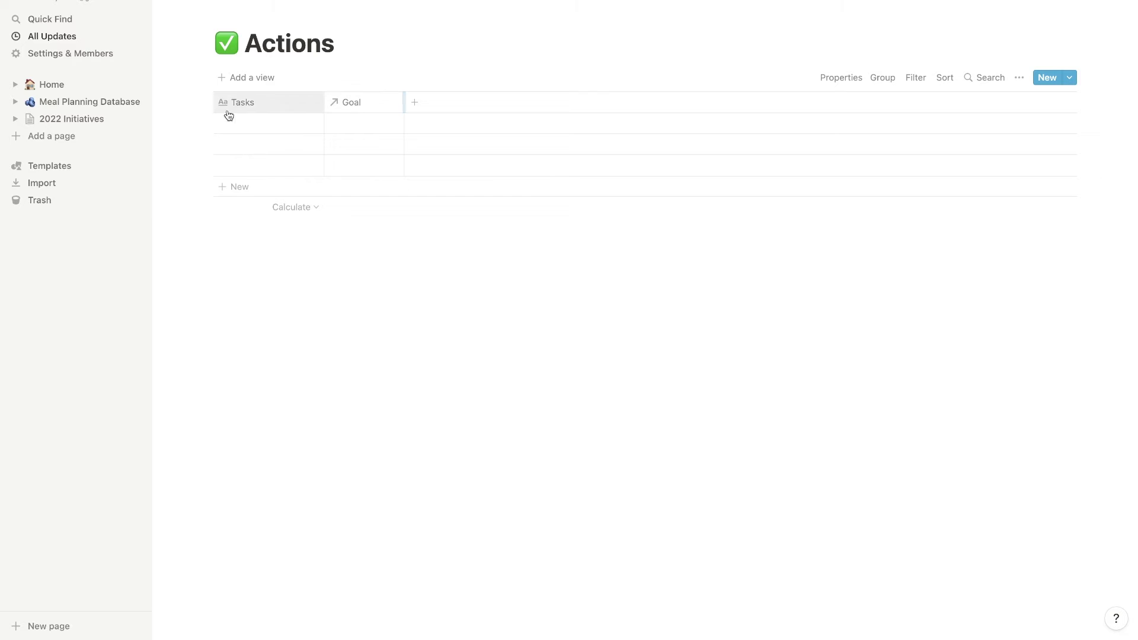
drag(322, 96, 318, 97)
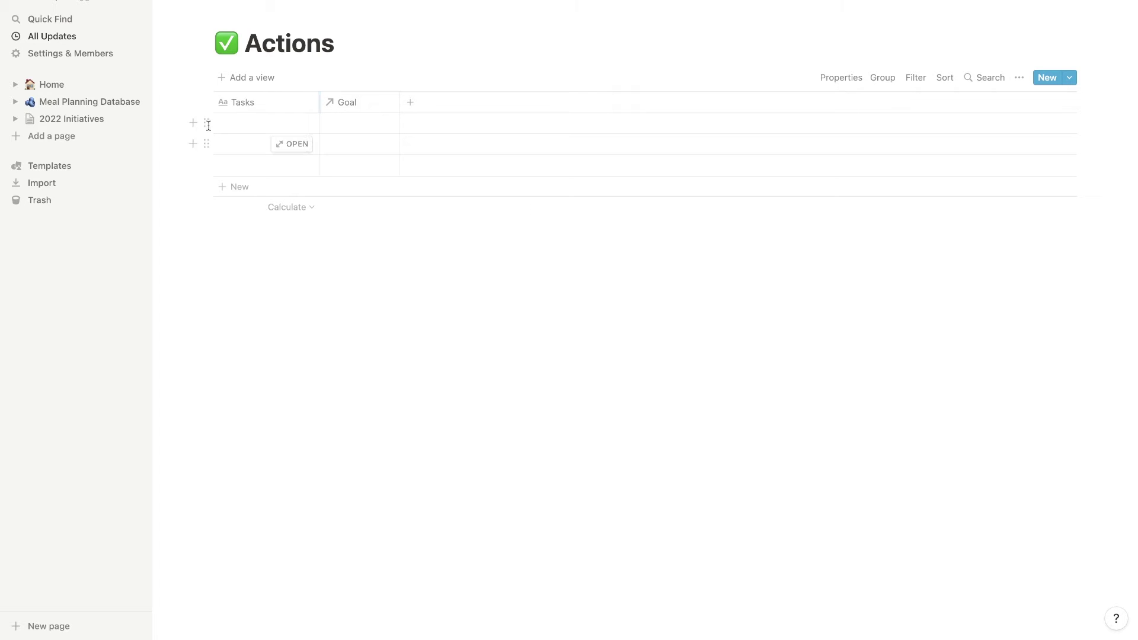
click(242, 124)
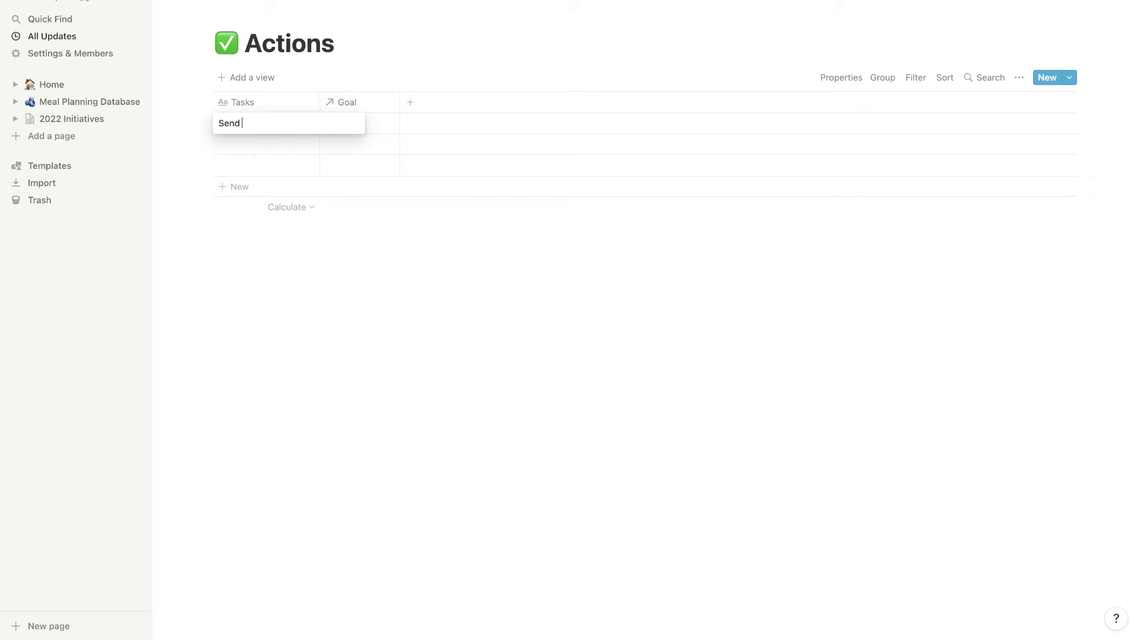
text(00 Cold Emails)
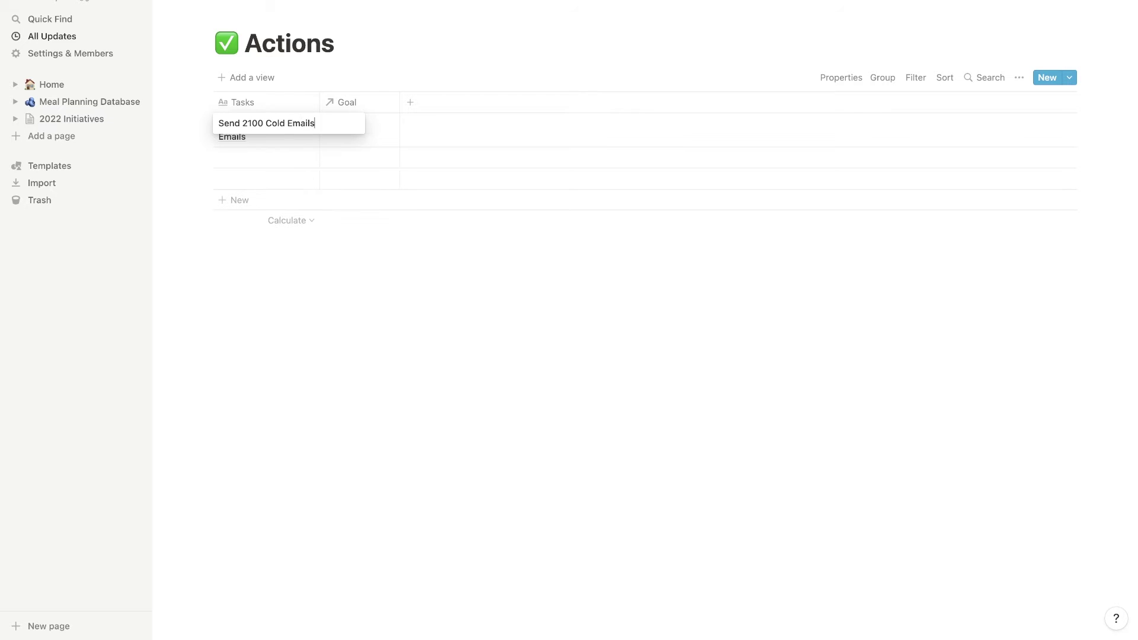
key(Return)
drag(319, 100, 328, 99)
click(336, 123)
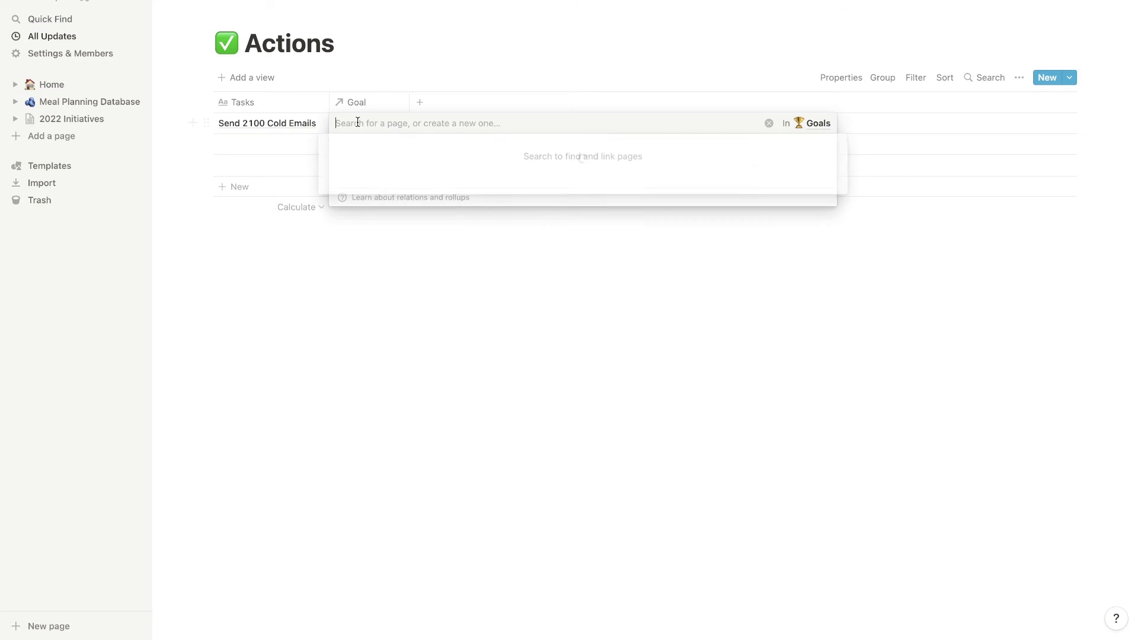
click(330, 184)
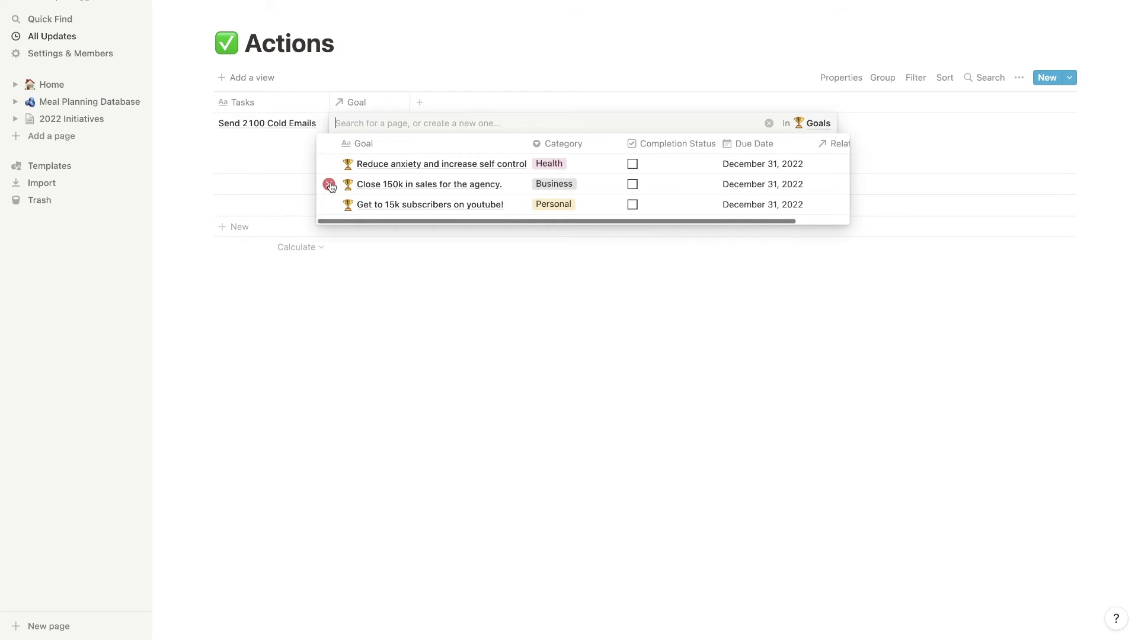
click(177, 224)
drag(409, 100, 508, 99)
Give the Send 2100 Cold Emails task page a checkmark emoji icon.
click(314, 123)
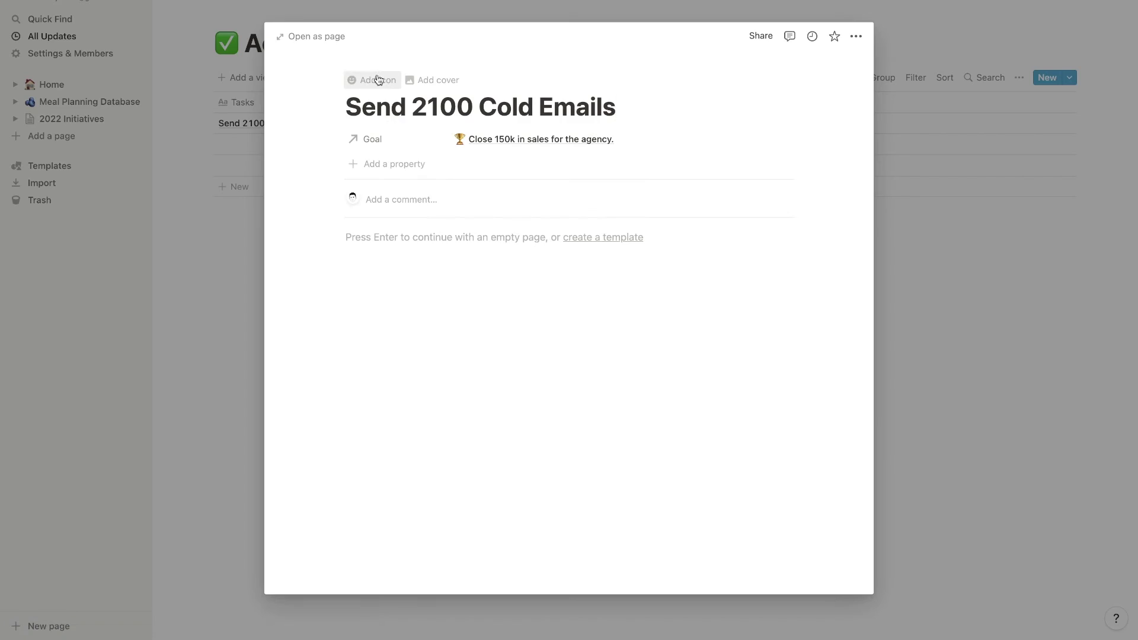
click(378, 80)
click(368, 134)
click(255, 250)
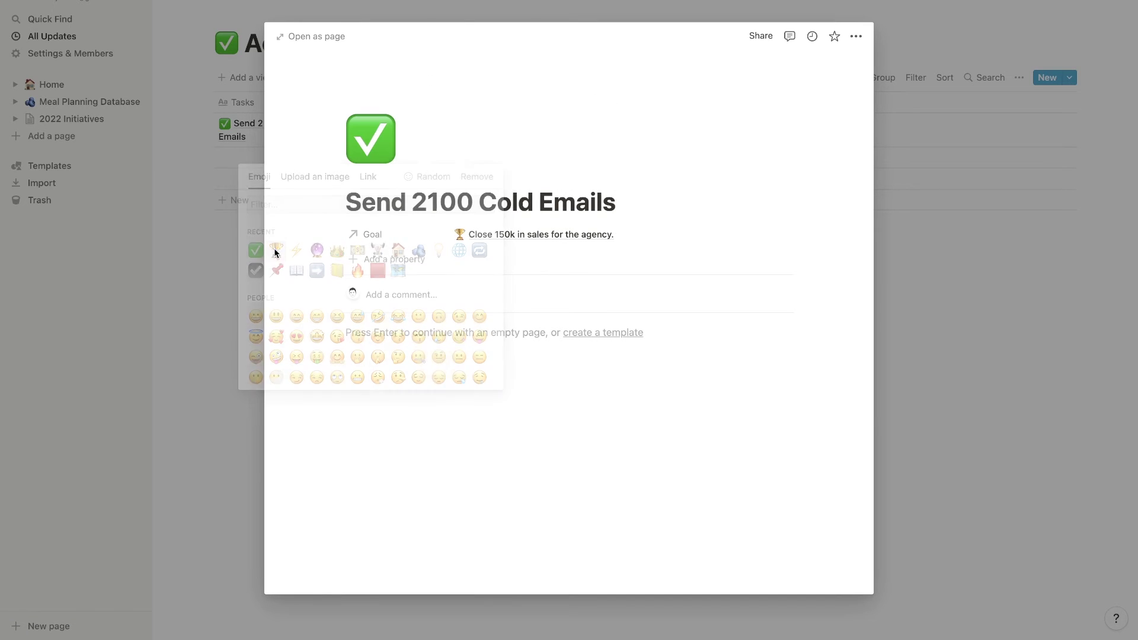
click(201, 247)
Add a checkbox property named Task Status to the Actions table.
click(518, 101)
click(546, 241)
click(688, 180)
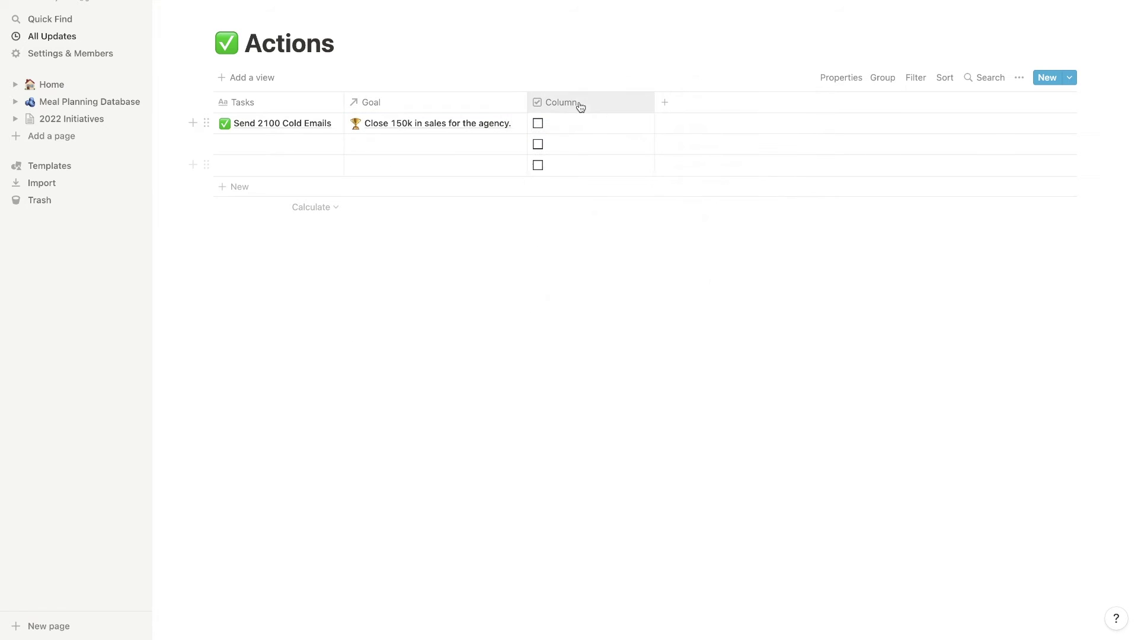
click(580, 106)
text(Task Sta)
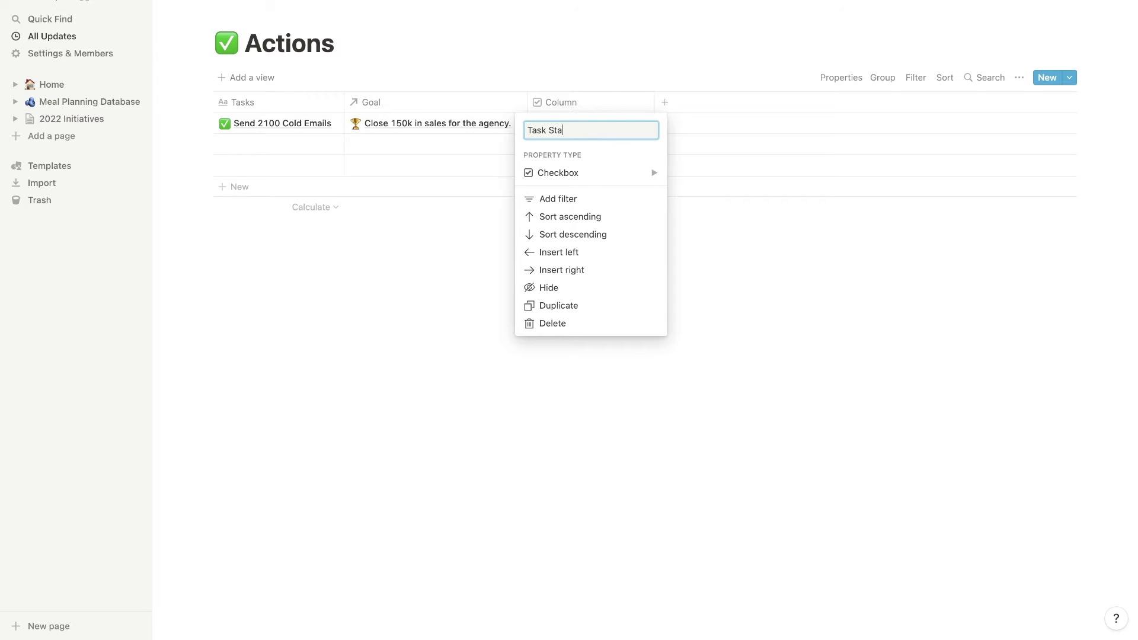
text(tus)
key(Return)
click(537, 123)
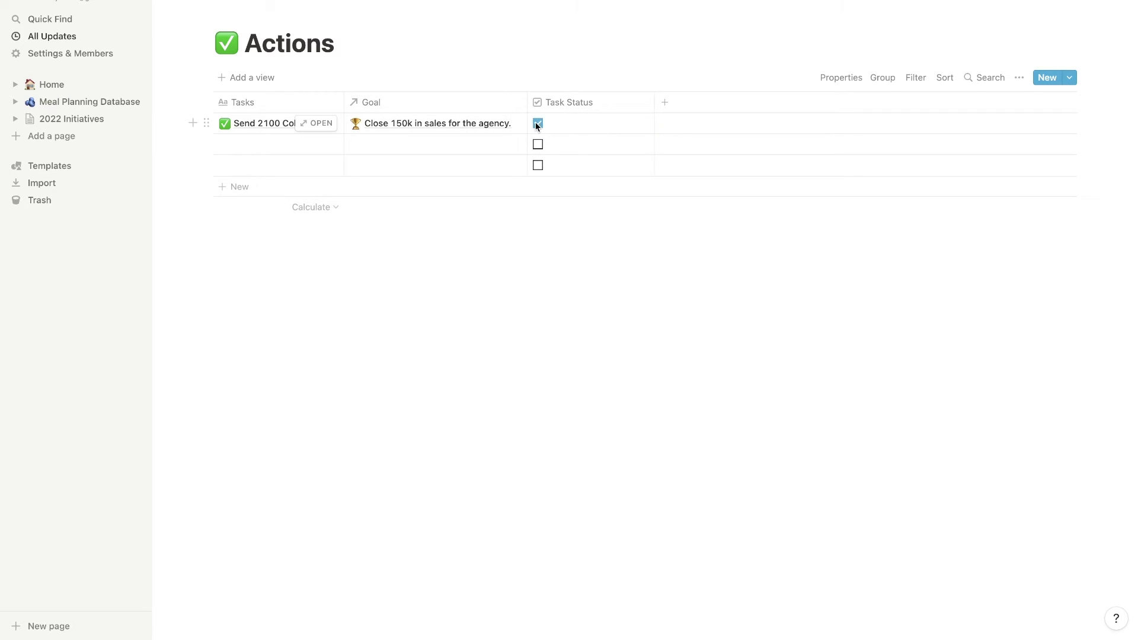
click(536, 123)
click(225, 144)
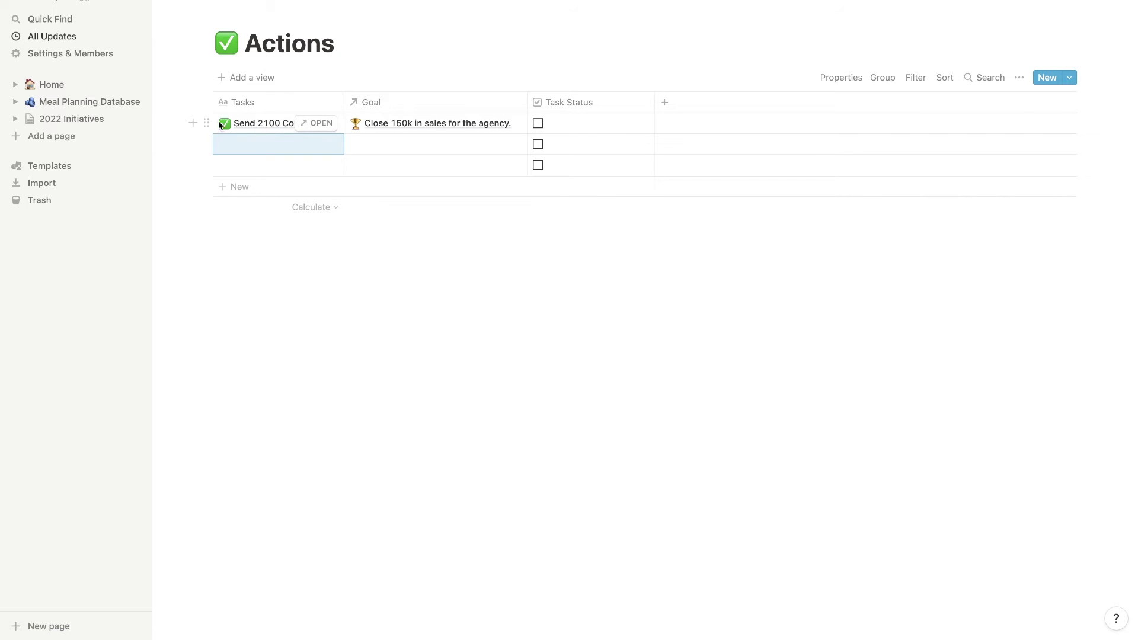
Retitle the first task to 'Send 10 Cold Emails'.
click(307, 125)
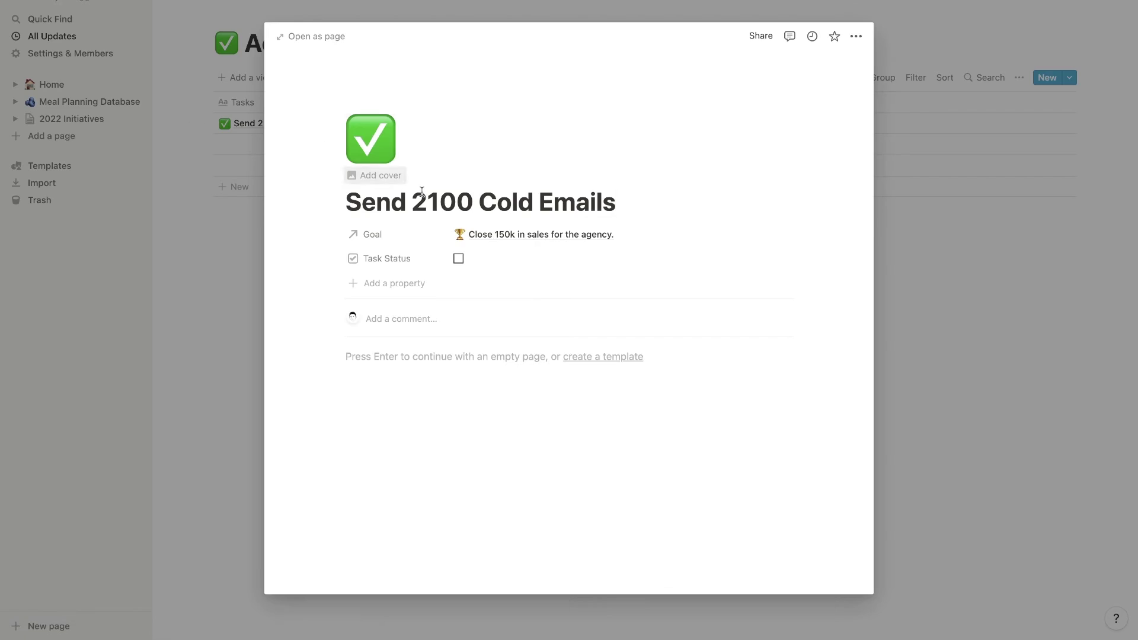
drag(427, 202, 632, 202)
key(BackSpace)
key(BackSpace)
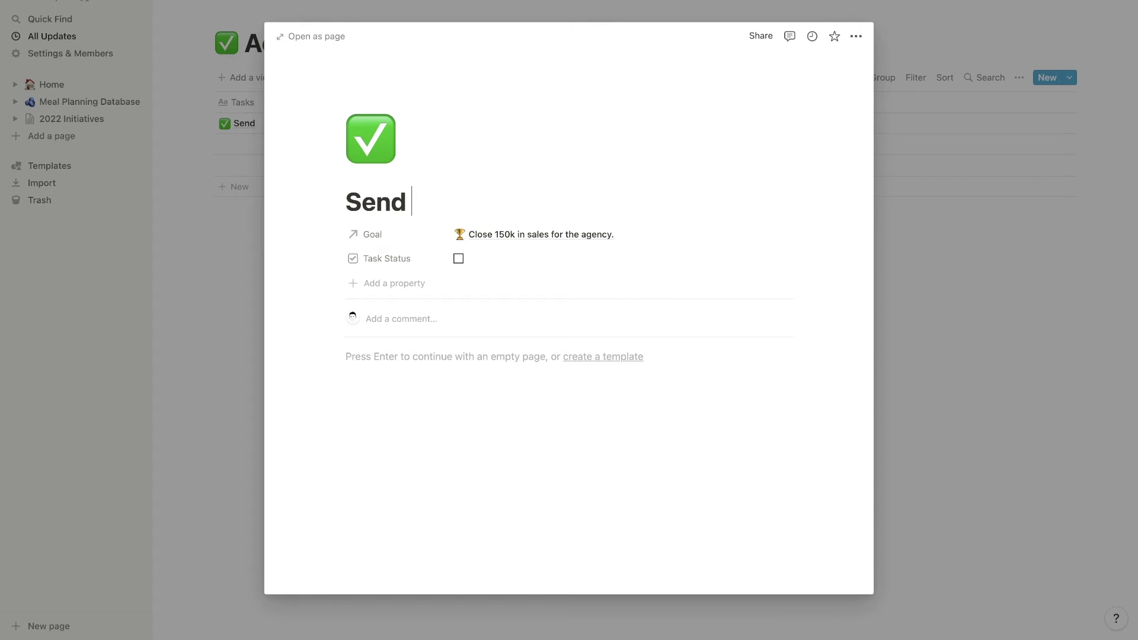
text(10 Cold Emails)
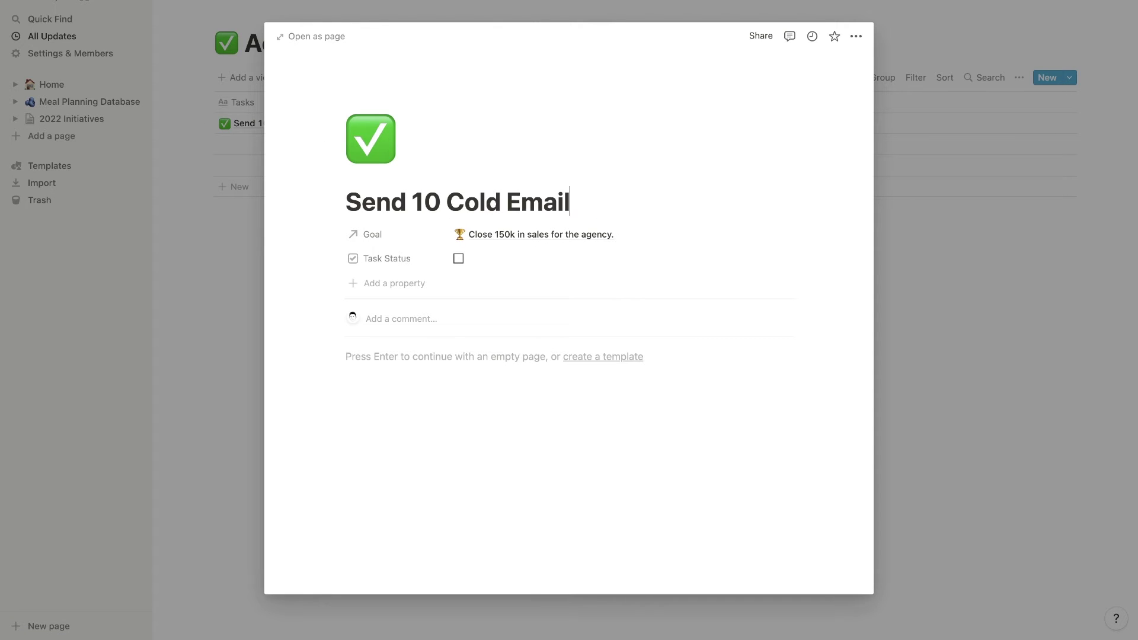
click(270, 193)
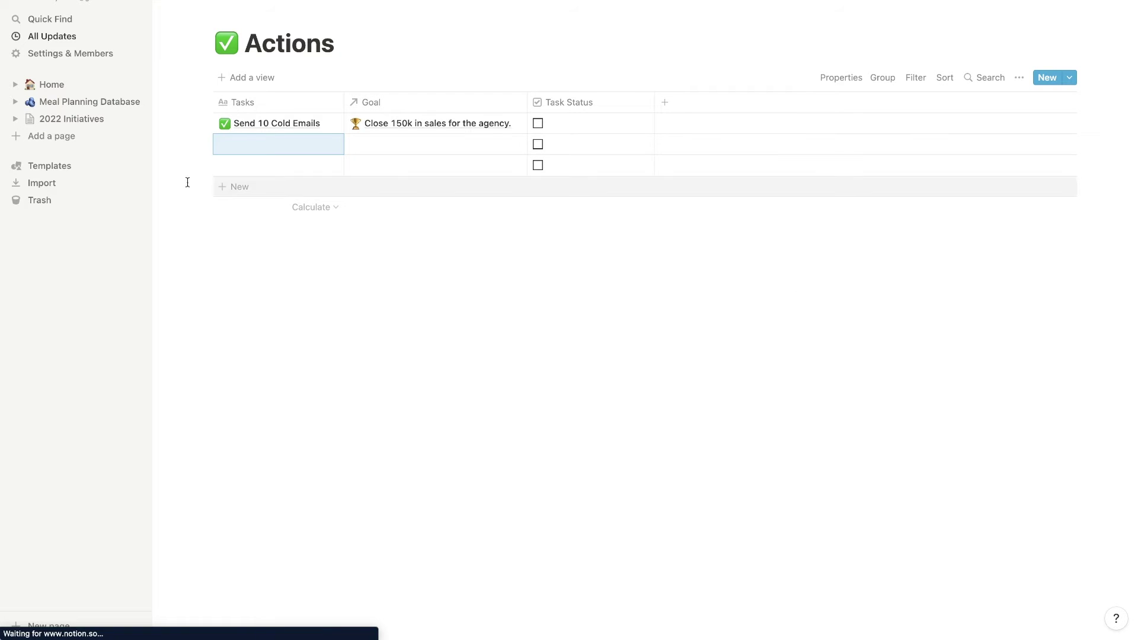
Duplicate the Send 10 Cold Emails task three times to make four rows.
click(207, 123)
click(117, 90)
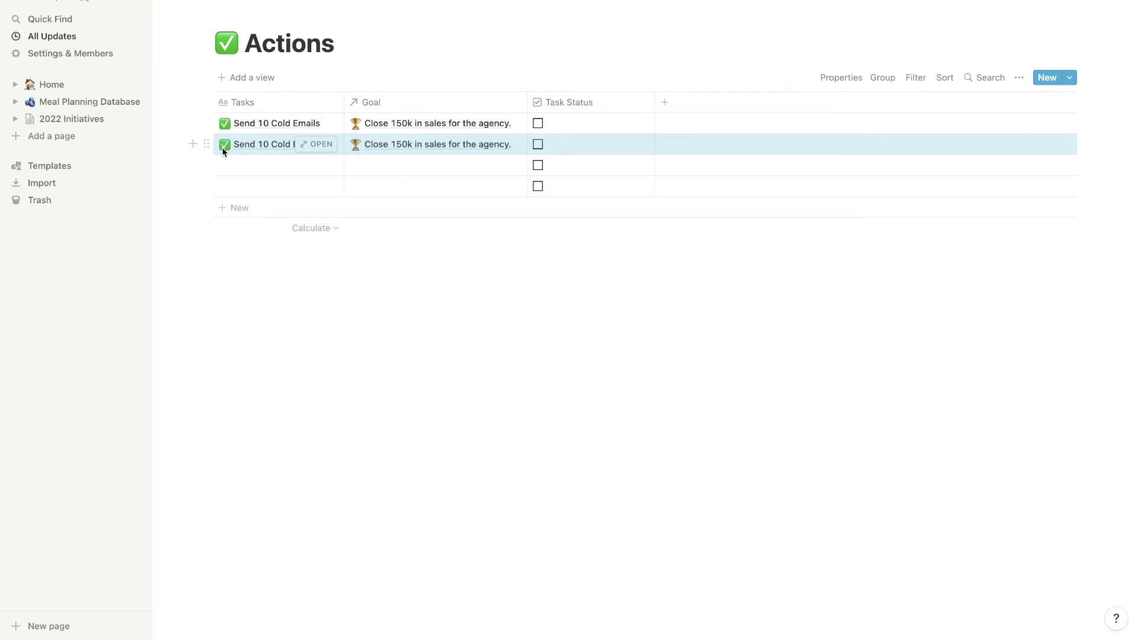
click(206, 144)
click(128, 118)
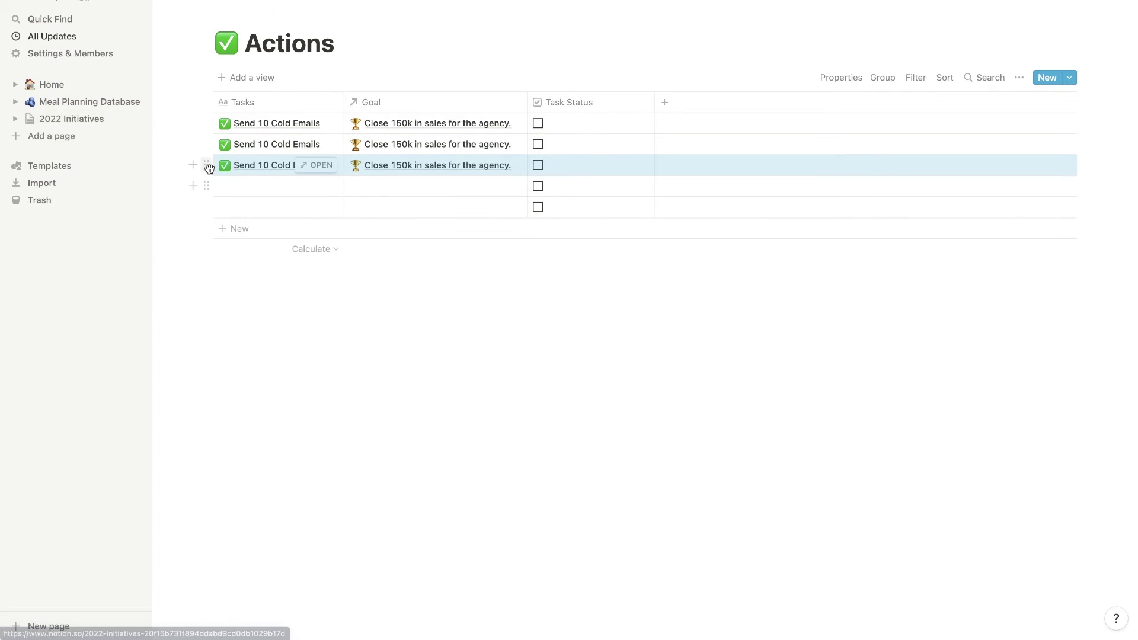
click(206, 165)
click(114, 133)
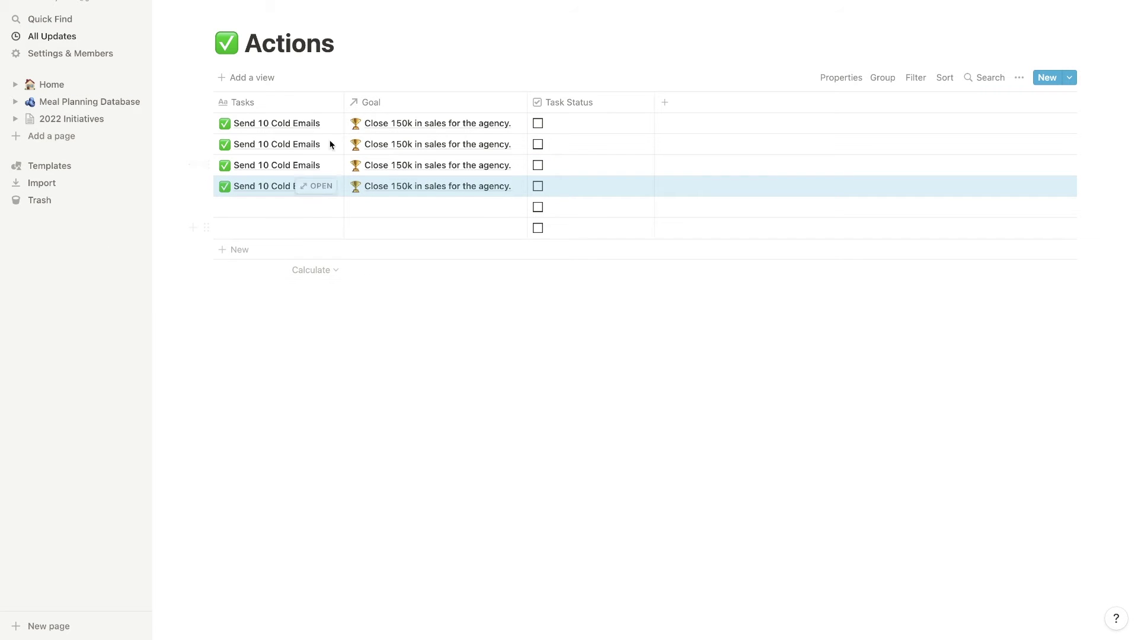
Add a Date property named Due Date to the Actions table.
click(666, 106)
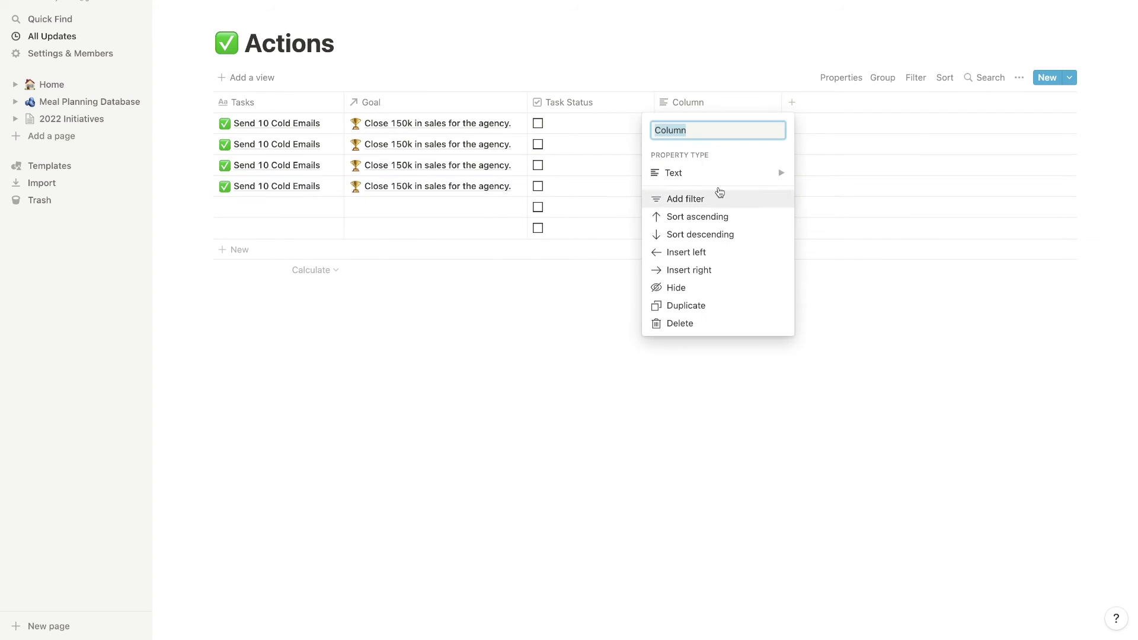
mouse_move(730, 175)
click(835, 127)
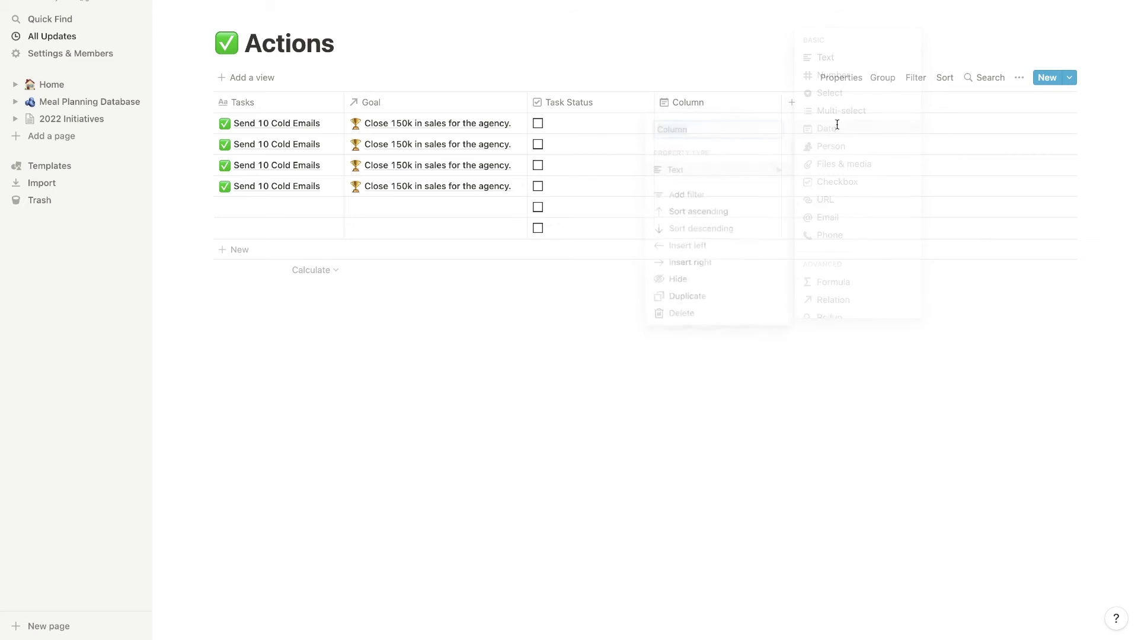
click(681, 103)
text(Due D)
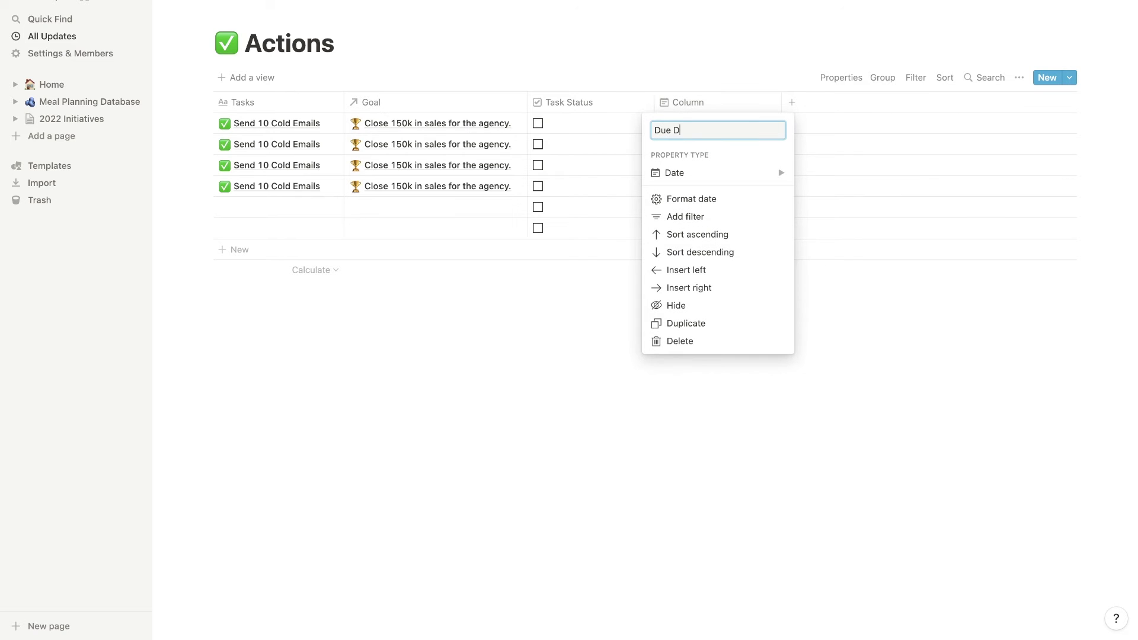
text(ate)
key(Return)
drag(654, 102, 640, 102)
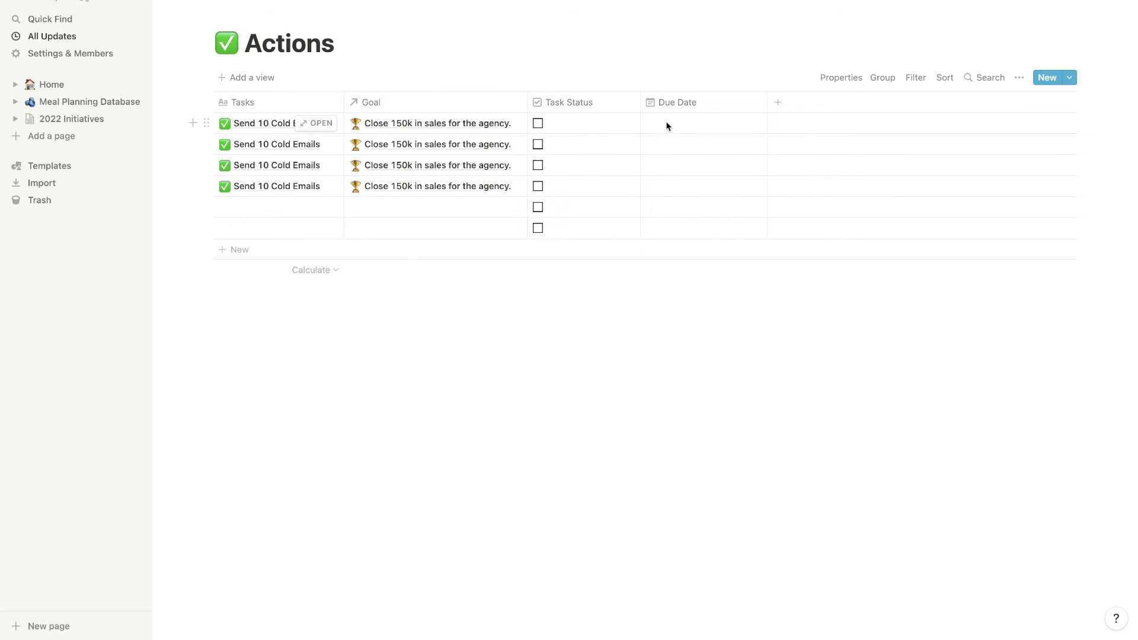
Set the first two tasks' due dates to January 3 and January 4, 2022.
click(667, 127)
click(787, 176)
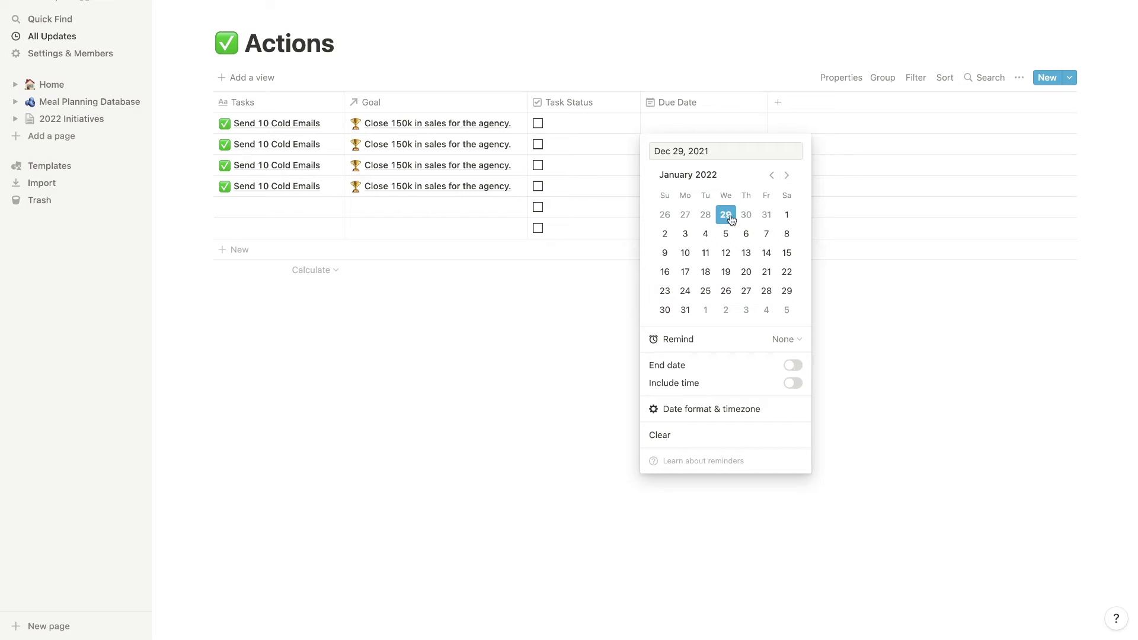
click(782, 217)
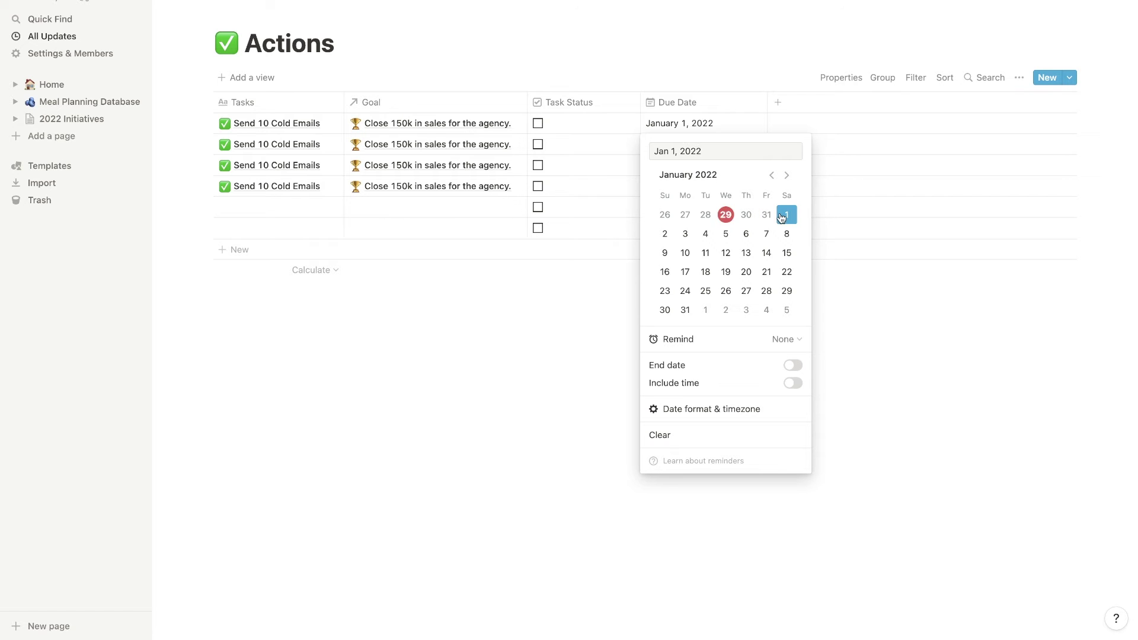
click(684, 234)
key(Escape)
click(666, 151)
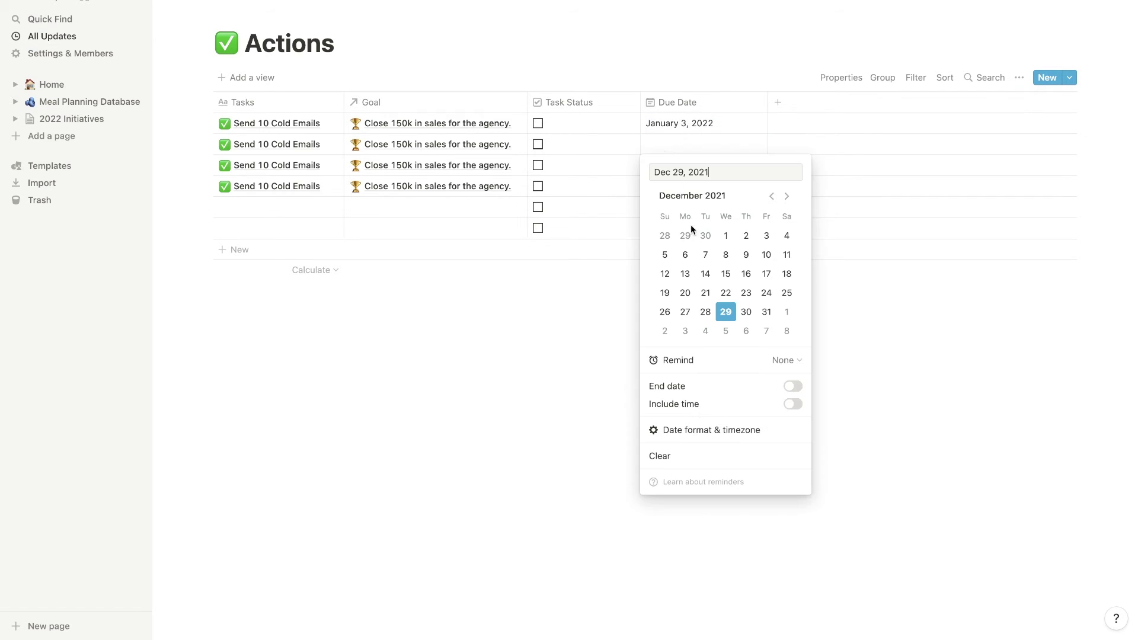
click(788, 195)
click(705, 254)
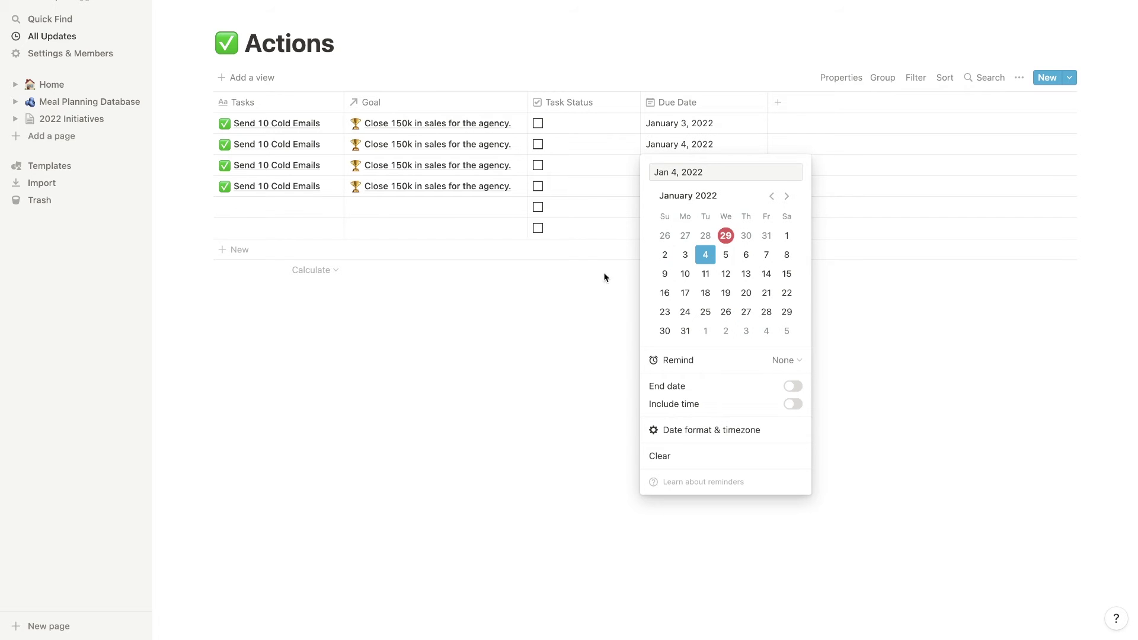
key(Escape)
Set the third and fourth tasks' due dates to January 5 and 6, then start a new task row.
click(675, 166)
click(724, 276)
key(Escape)
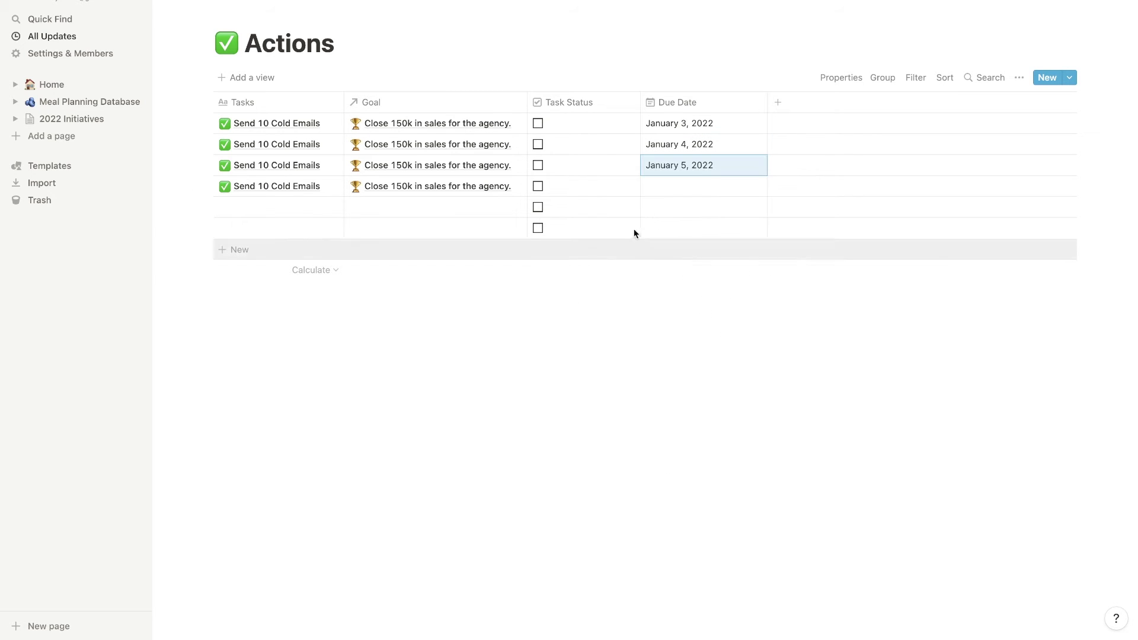
click(676, 186)
click(746, 296)
key(Escape)
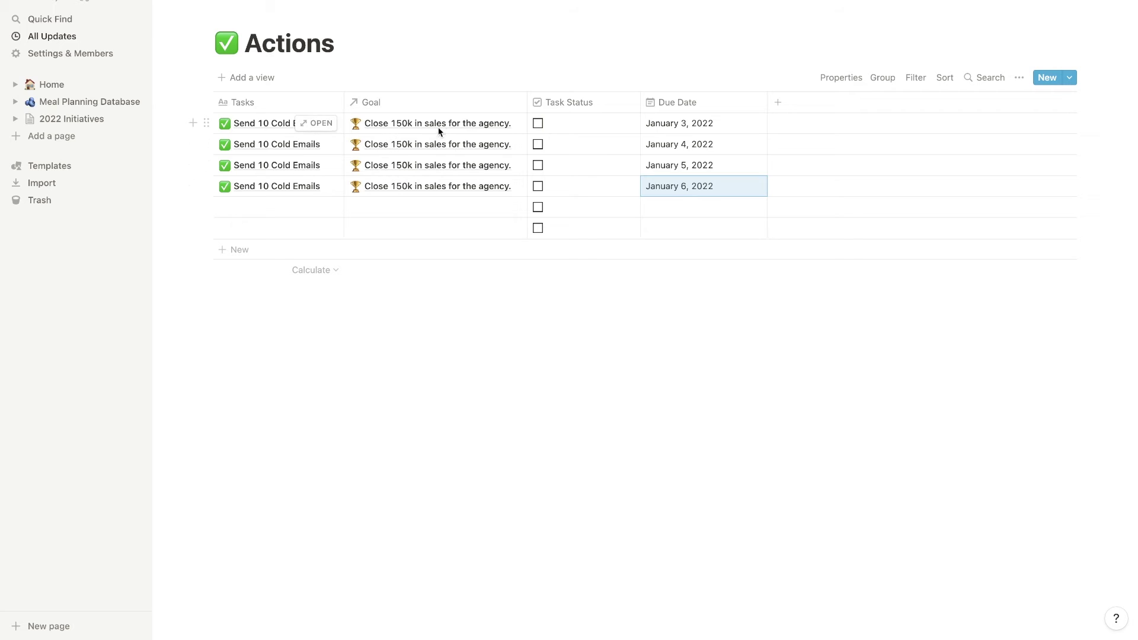
click(234, 207)
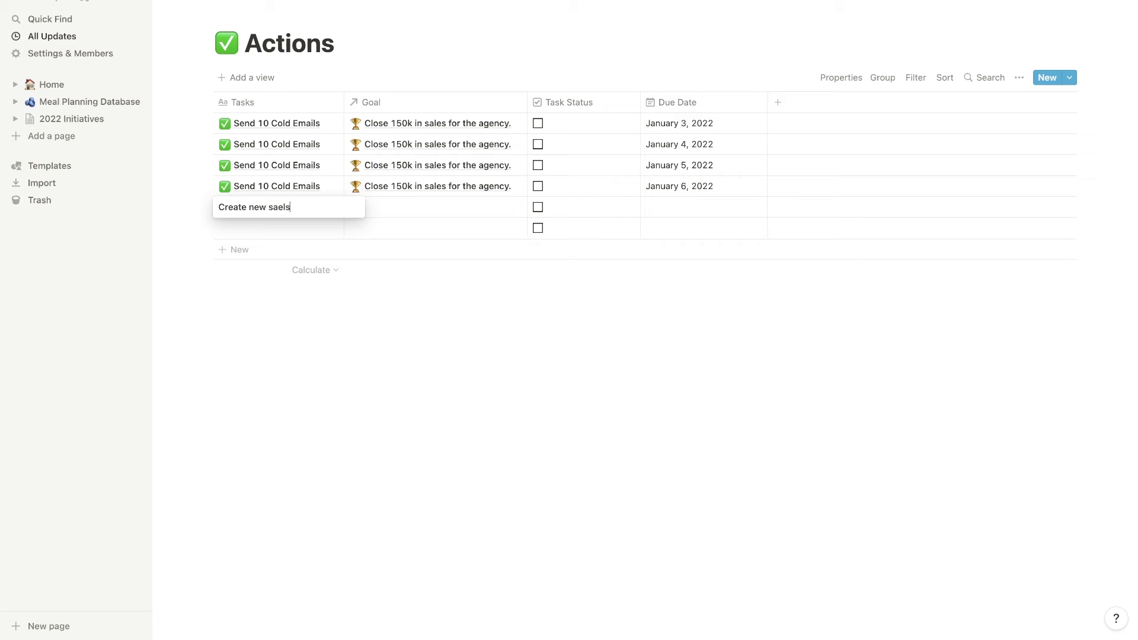
Title the new task 'Create new sales presentation' and give it a green check icon.
text(ion)
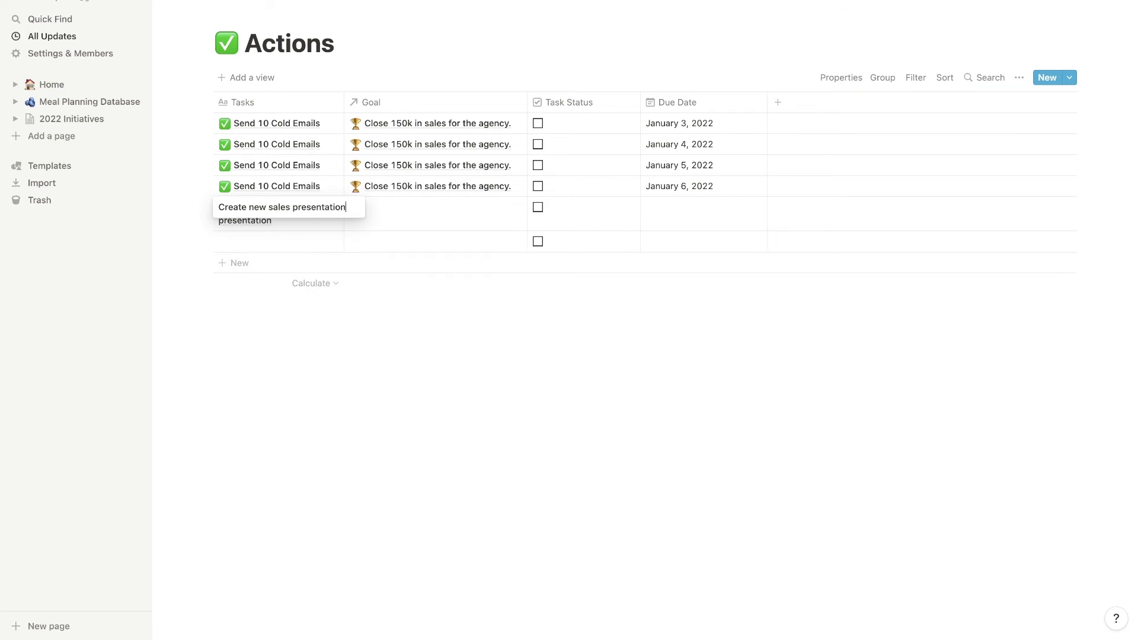
key(Return)
click(314, 207)
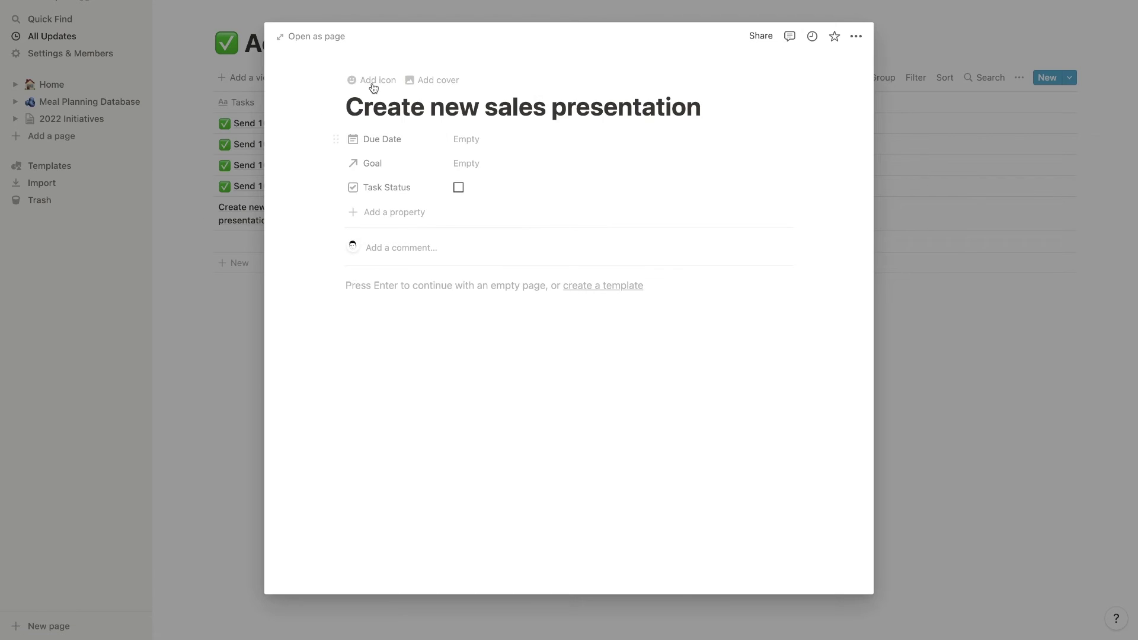
click(374, 84)
click(369, 138)
click(256, 252)
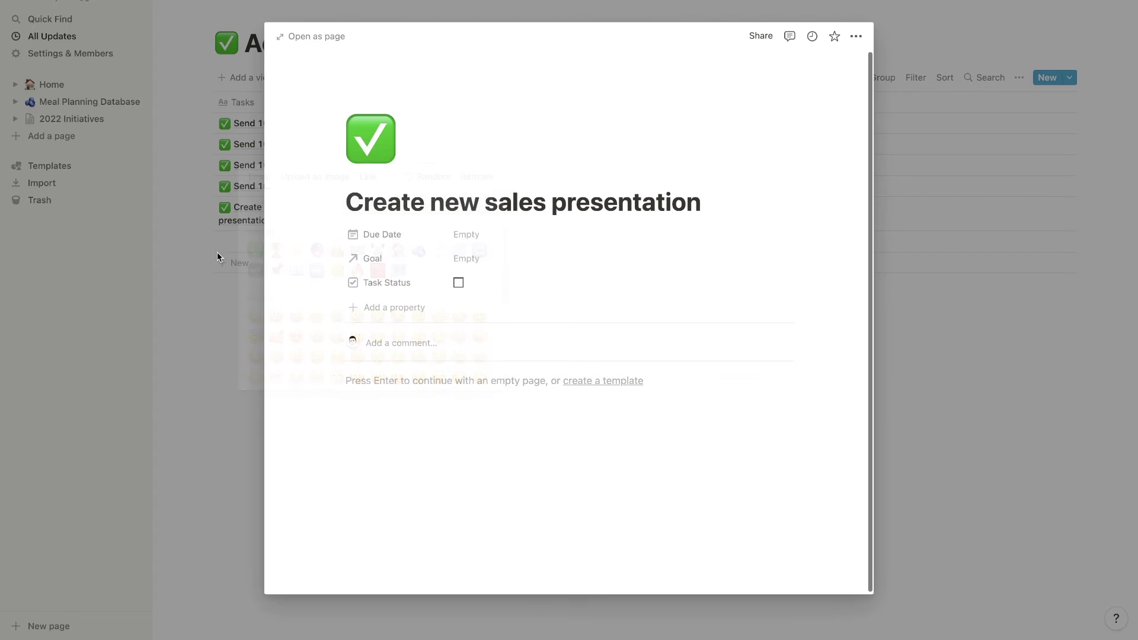
click(216, 252)
Set the task's due date to January 7, 2022 and link it to the Close 150k sales goal.
click(663, 211)
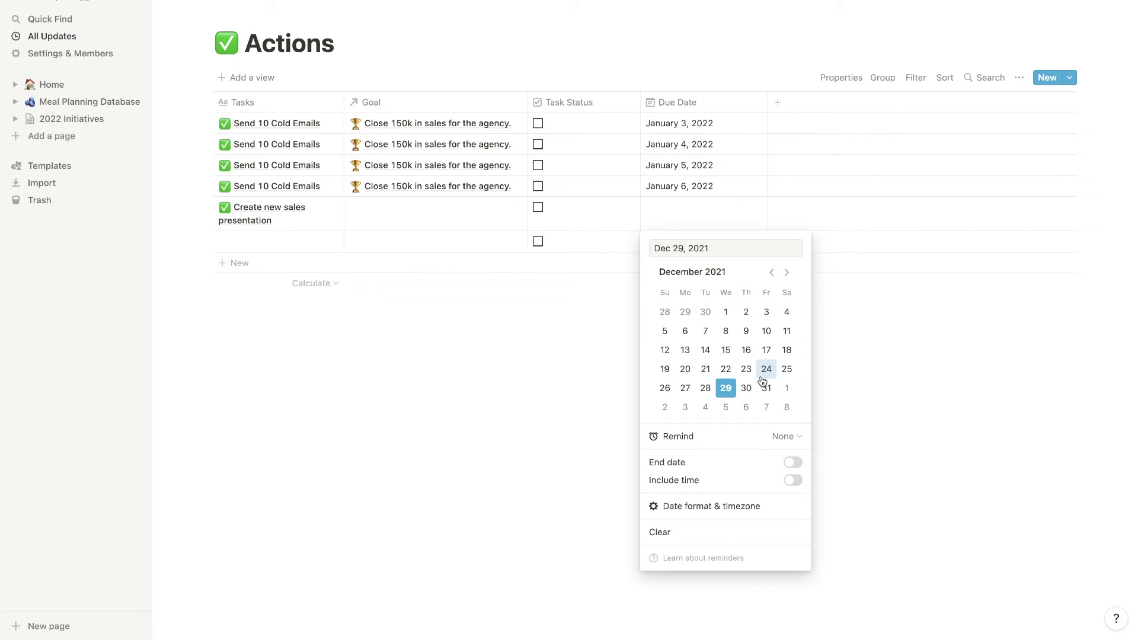
click(783, 275)
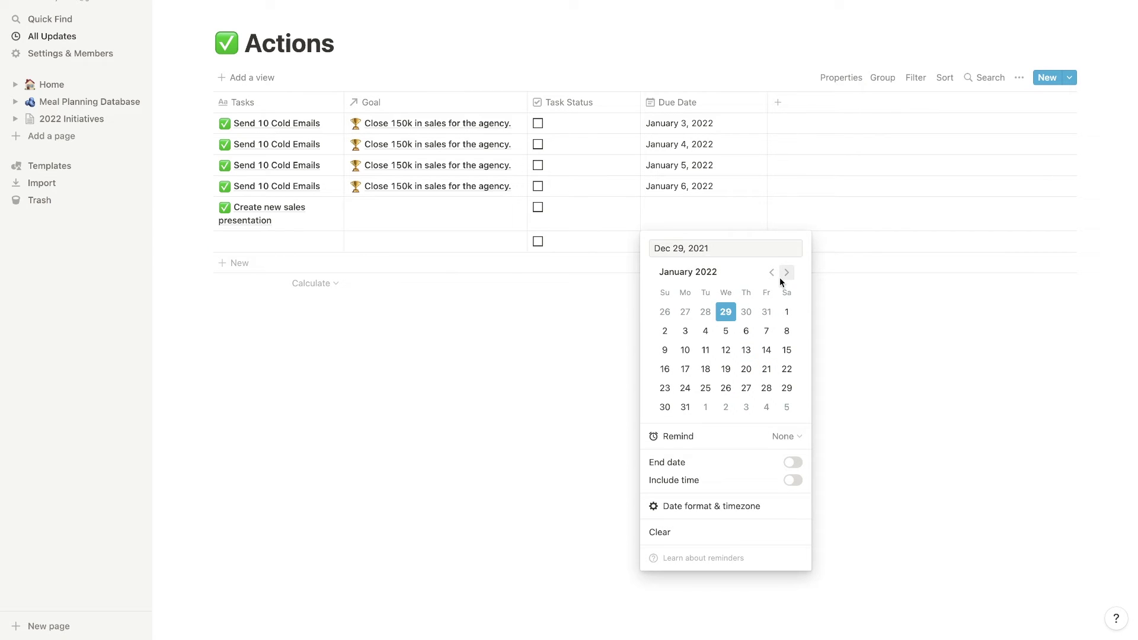
click(766, 330)
click(397, 224)
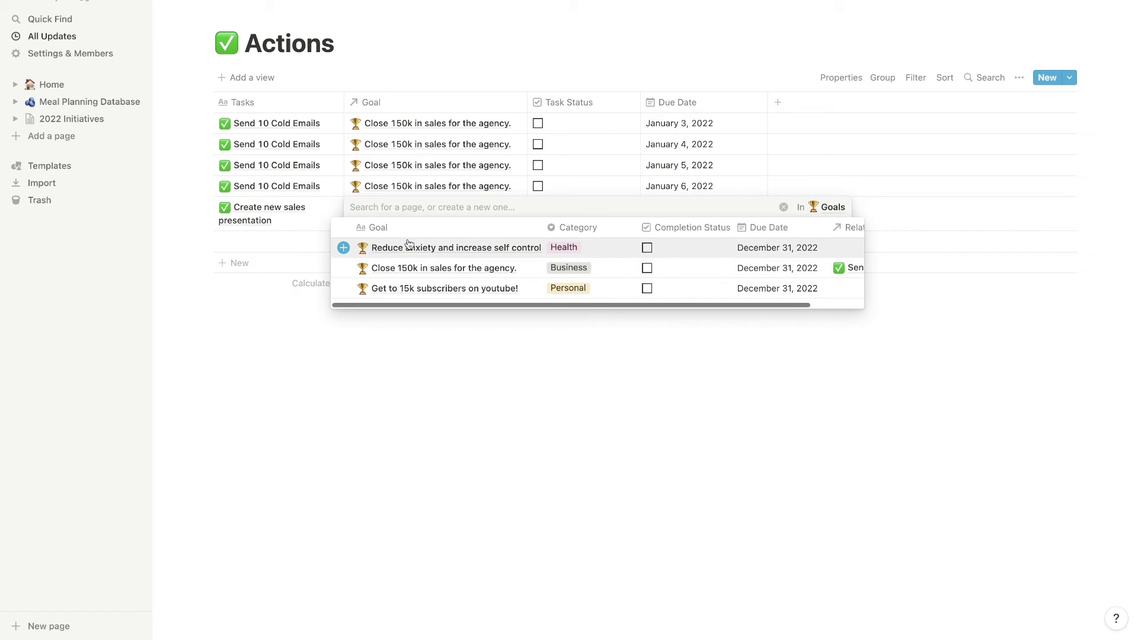
click(344, 269)
drag(344, 103, 377, 104)
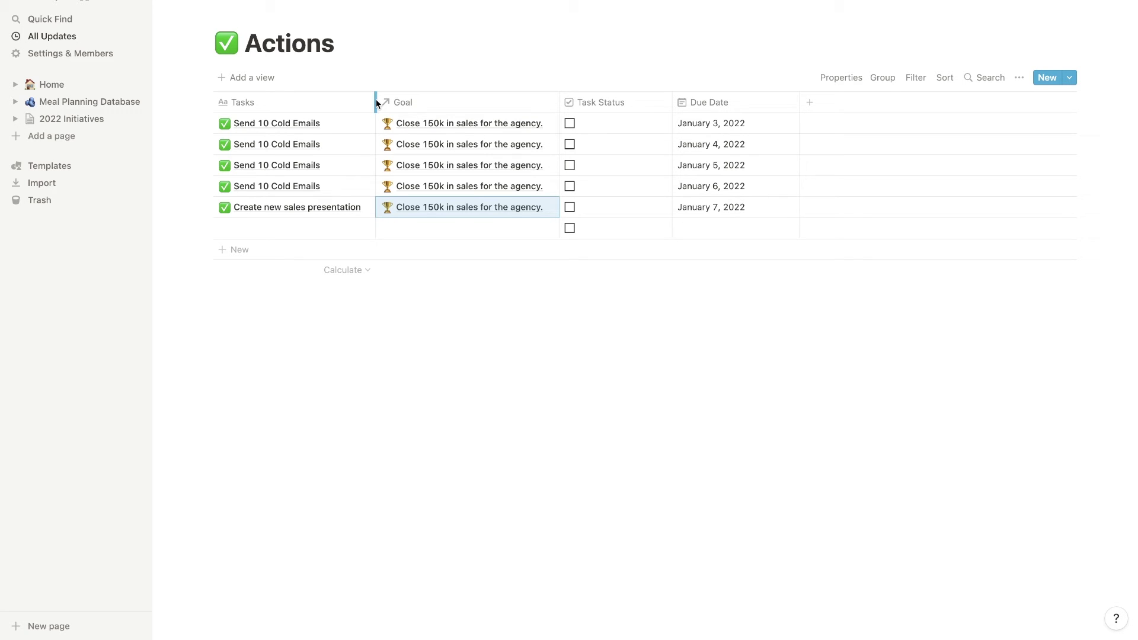
Add four 'Meditate 10 Minutes' task rows to the Actions list.
click(273, 227)
text(Meditate 10 Minutes)
key(Return)
text(Meditate 10 Minutes)
key(Return)
text(Mediate 10 Minutes)
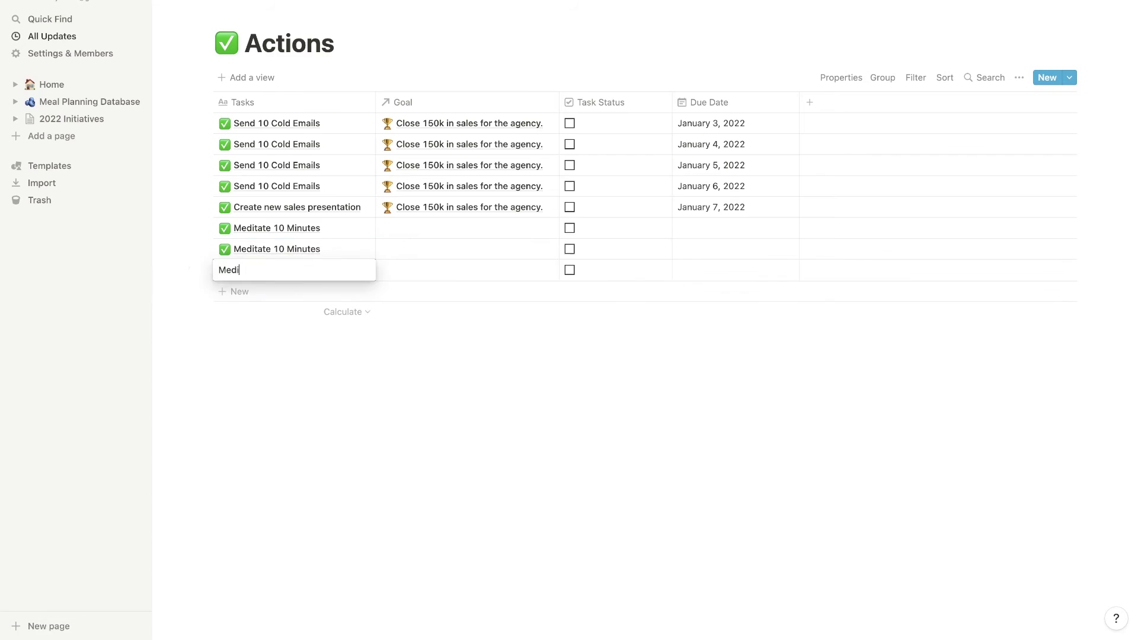
key(Return)
text(Meditate 10 Minutes)
Give the meditation tasks January due dates, delete a stray empty row, and link them to the anxiety goal.
click(735, 228)
click(719, 338)
click(734, 269)
click(734, 290)
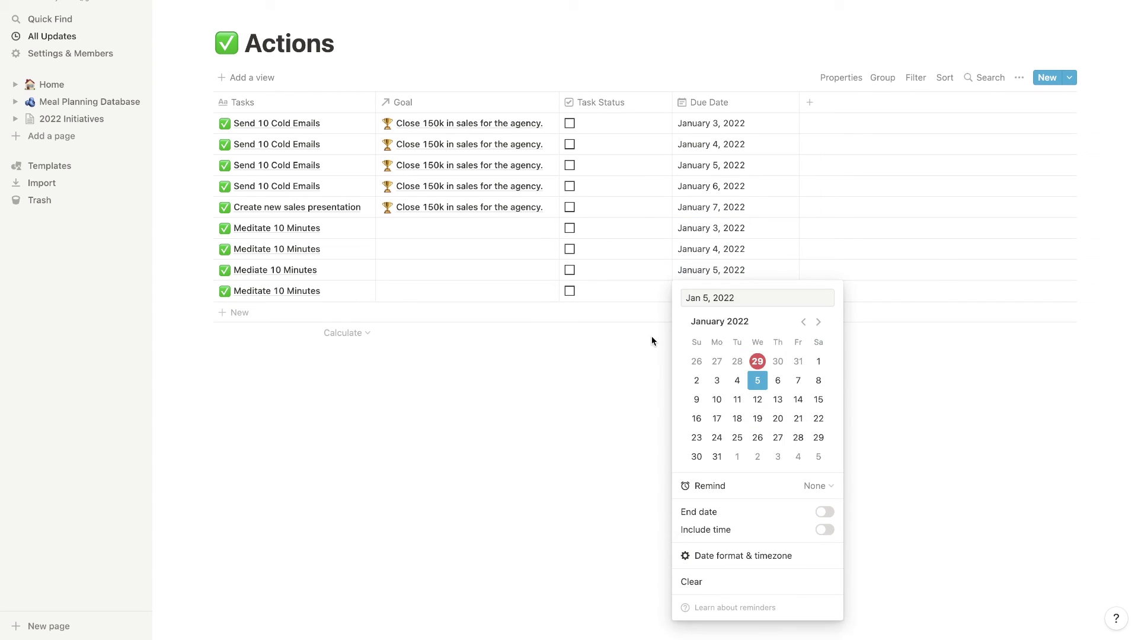
click(239, 312)
click(206, 311)
click(142, 268)
click(468, 228)
click(468, 330)
Add a 'Film YouTube Video' task with a green check icon and duplicate it.
click(235, 363)
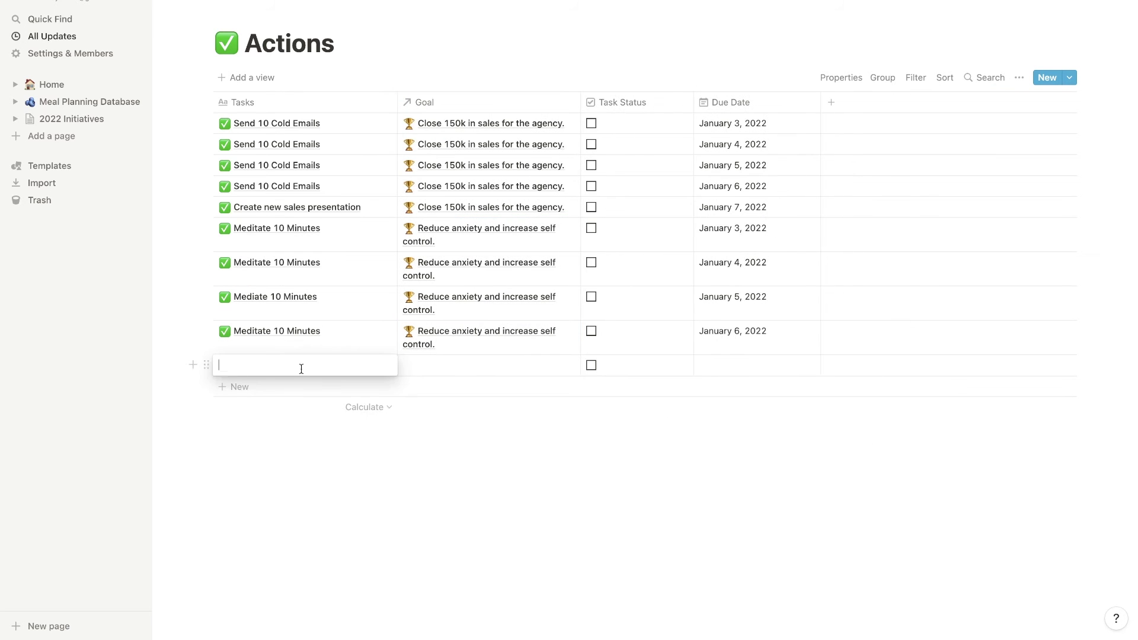
text(Film YouTube Video)
click(348, 365)
click(370, 137)
click(256, 249)
key(Escape)
key(ctrl+d)
Add 'Improve thumbnails' and 'Answer all comments' tasks, dating them January 3, 2022.
click(234, 450)
text(Improve thumbnails)
key(Return)
text(Answer all comments)
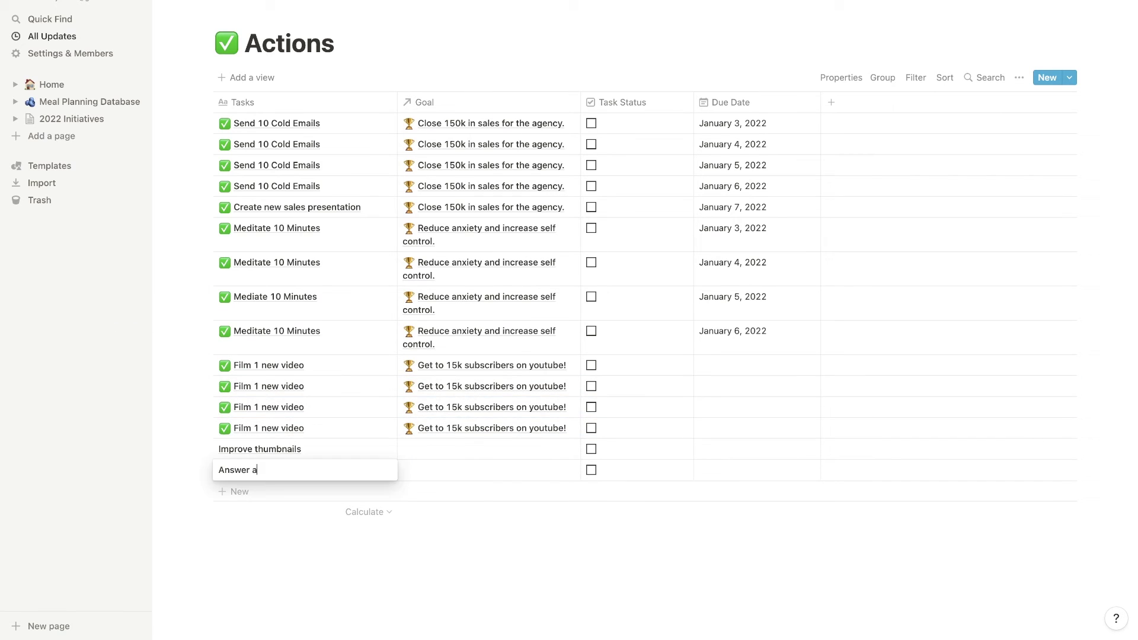
click(736, 448)
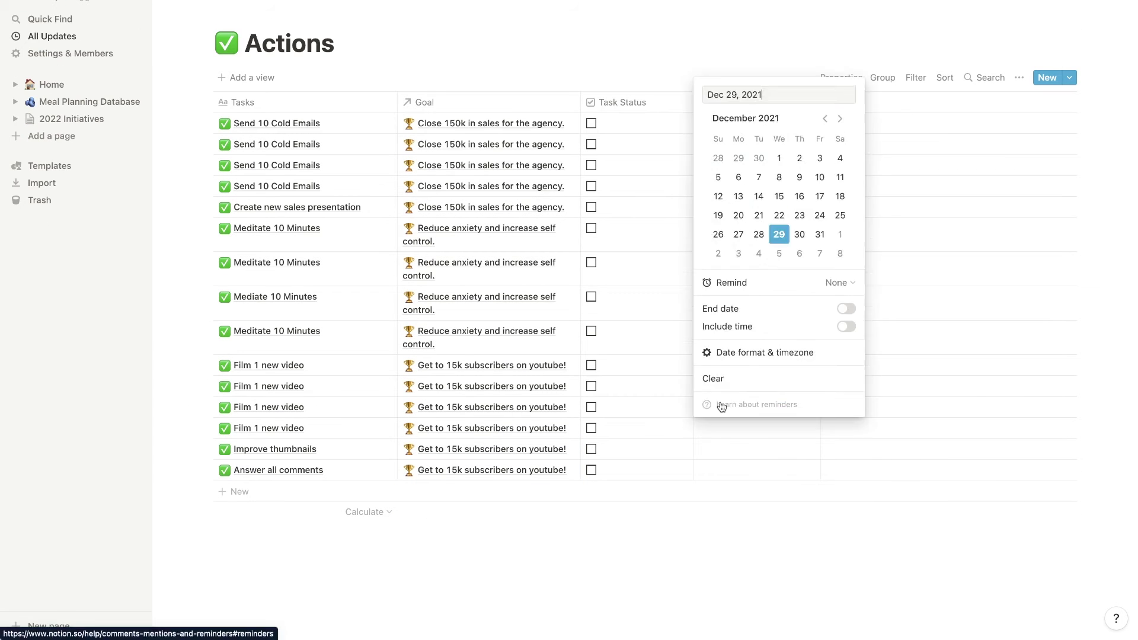
key(ctrl+a)
text(January 3, 2022)
key(Return)
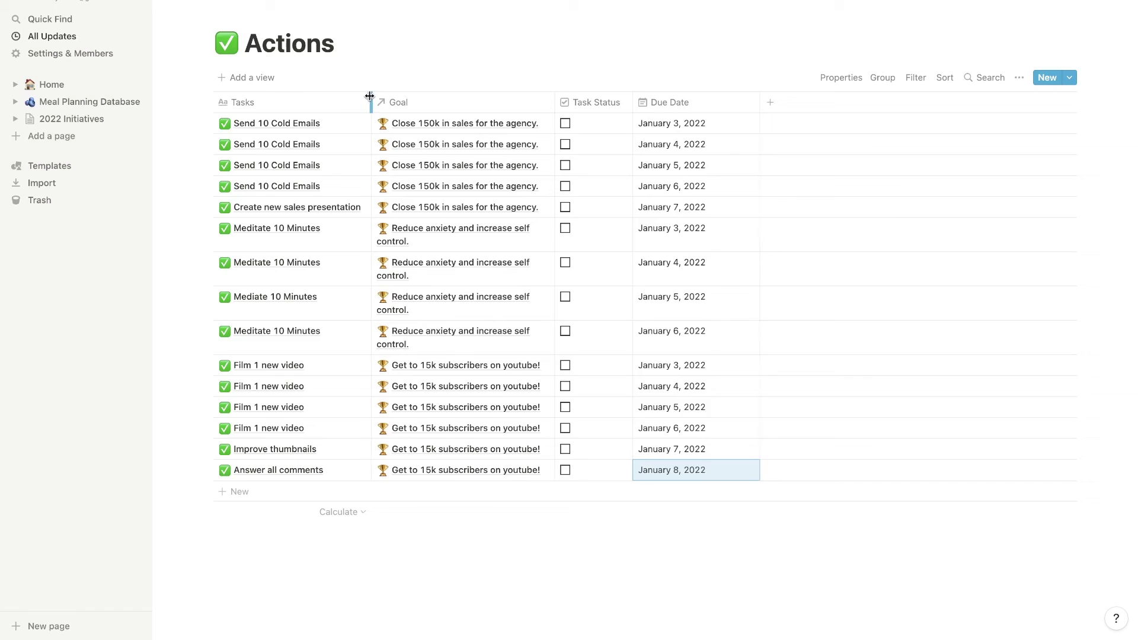
View the Actions database as a full page, then return to 2022 Initiatives.
click(72, 119)
click(459, 142)
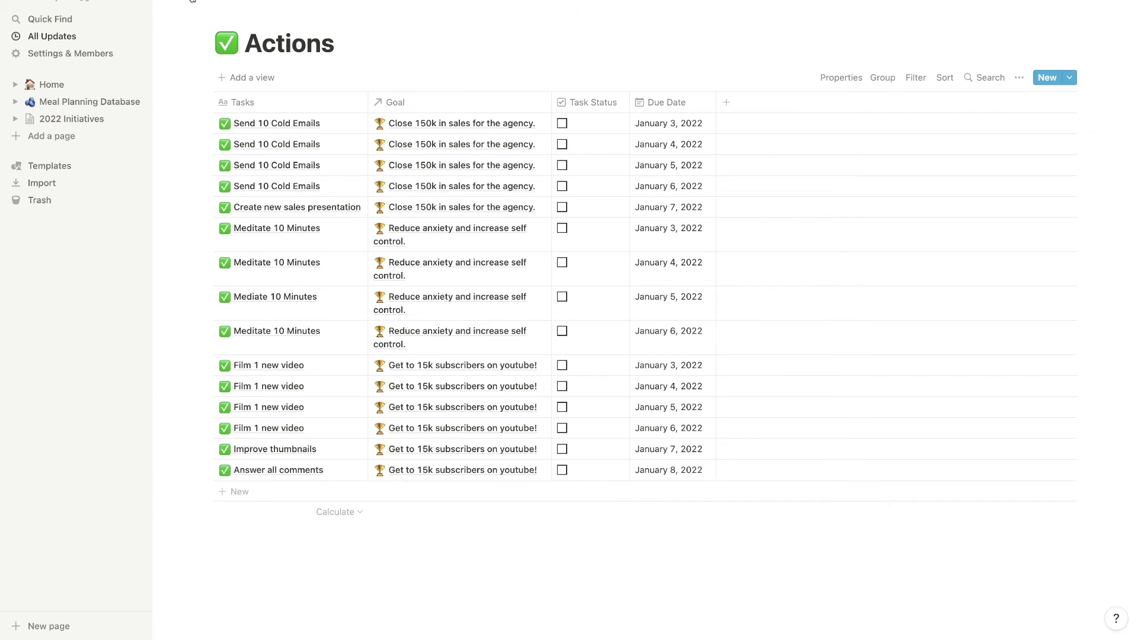
click(71, 119)
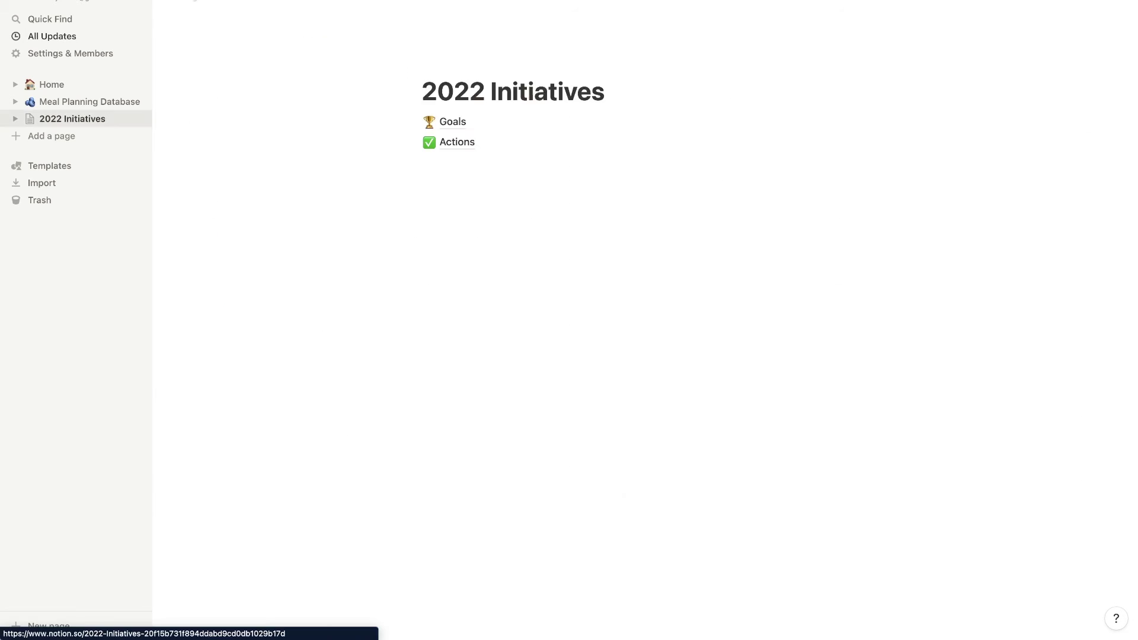
Write 'Outcomes' and 'Actions' on new lines and drag Actions beside Outcomes to form two columns.
click(459, 168)
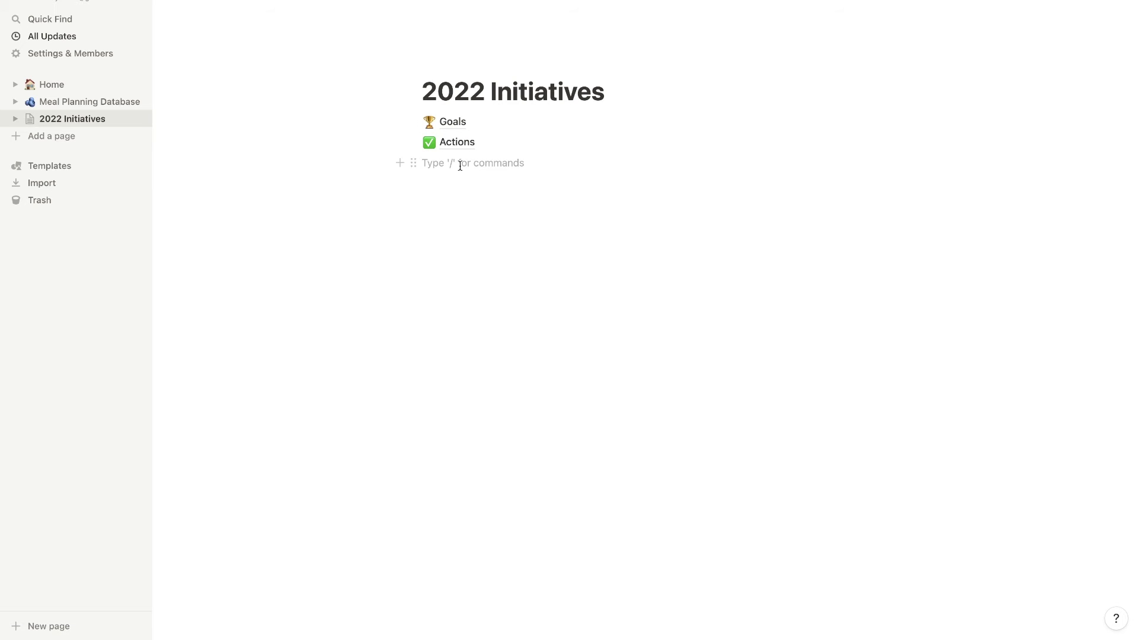
key(Return)
key(Return)
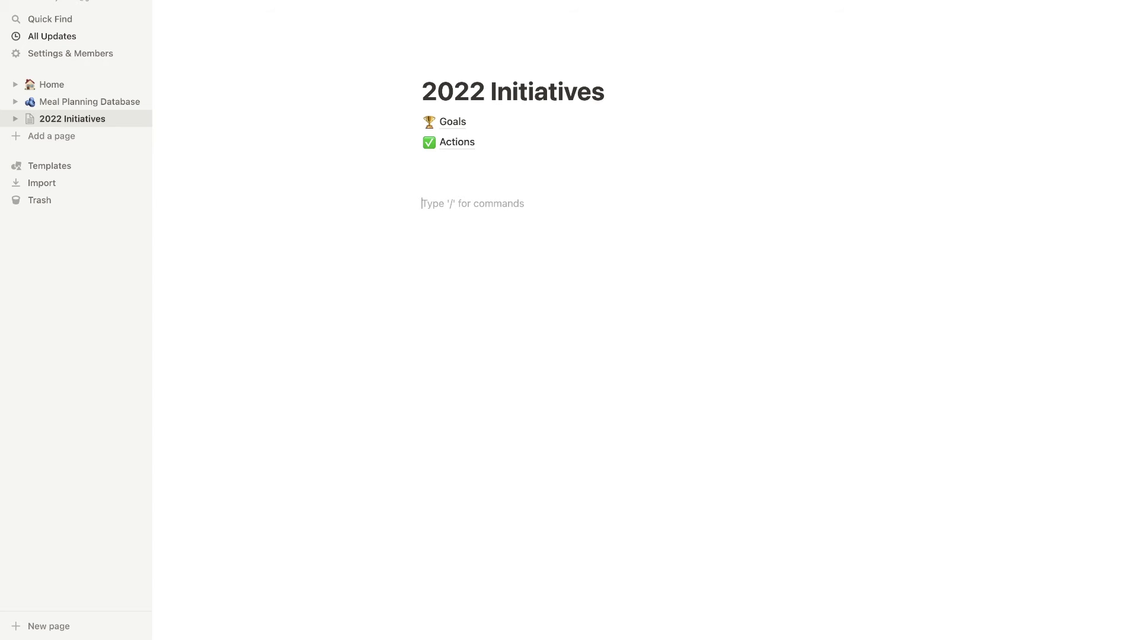
text(Outcomes)
key(Return)
text(Actions)
drag(414, 223, 928, 199)
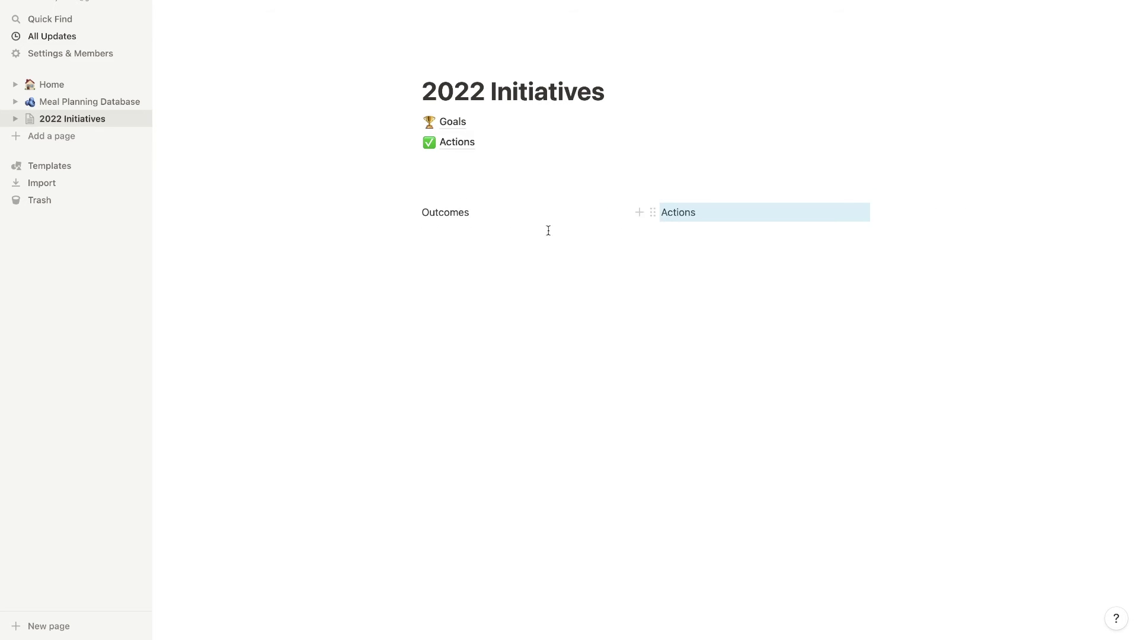
Turn both 'Outcomes' and 'Actions' into Heading 1 and start an empty block under Outcomes.
click(452, 213)
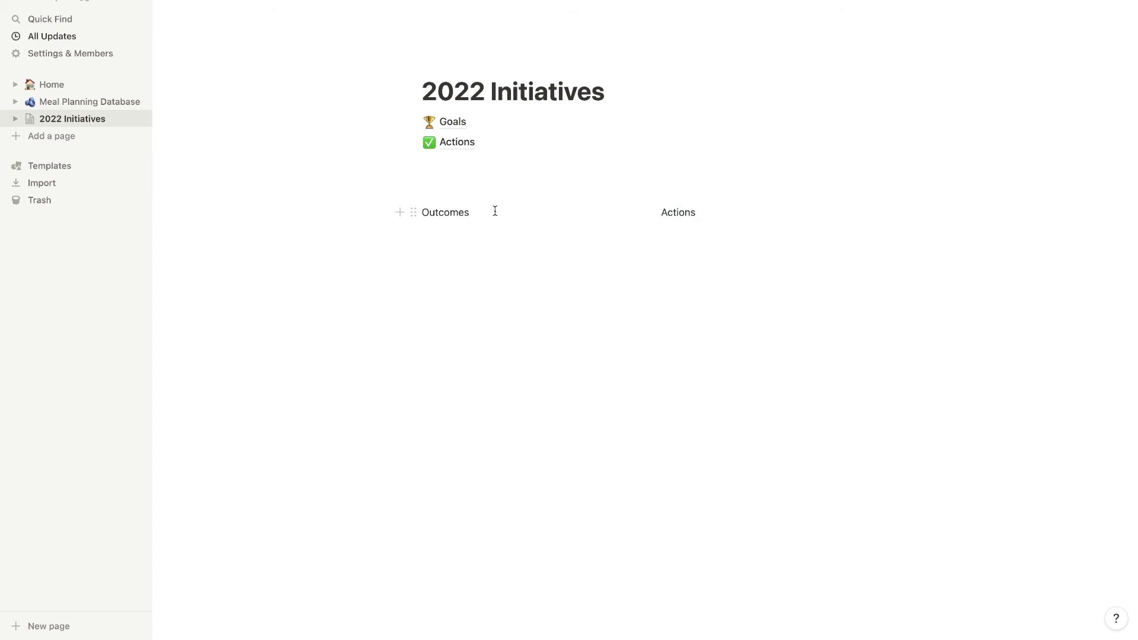
drag(489, 210, 422, 212)
click(413, 187)
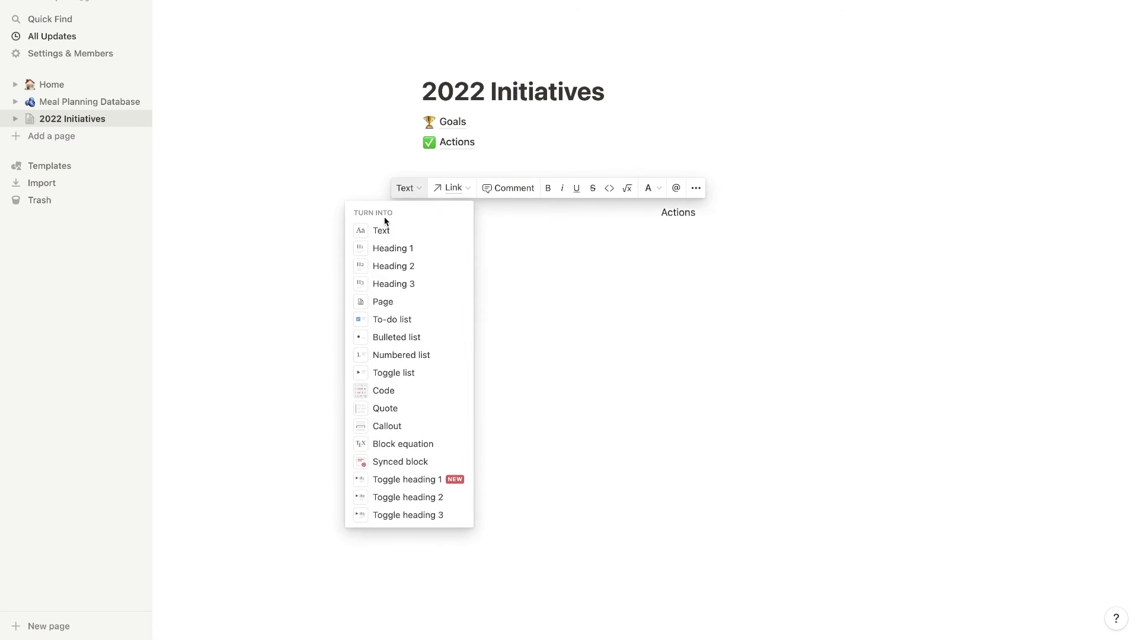
click(394, 247)
click(704, 211)
mouse_move(704, 212)
mouse_down()
mouse_move(656, 212)
mouse_move(703, 212)
mouse_up()
click(675, 212)
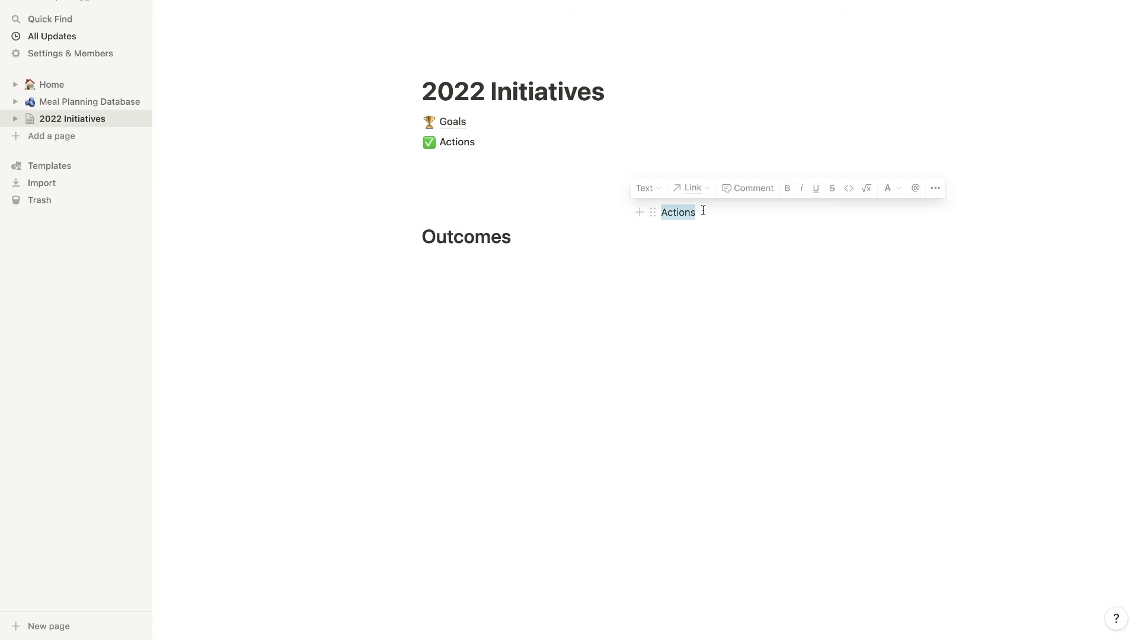
key(ctrl+alt+1)
click(518, 245)
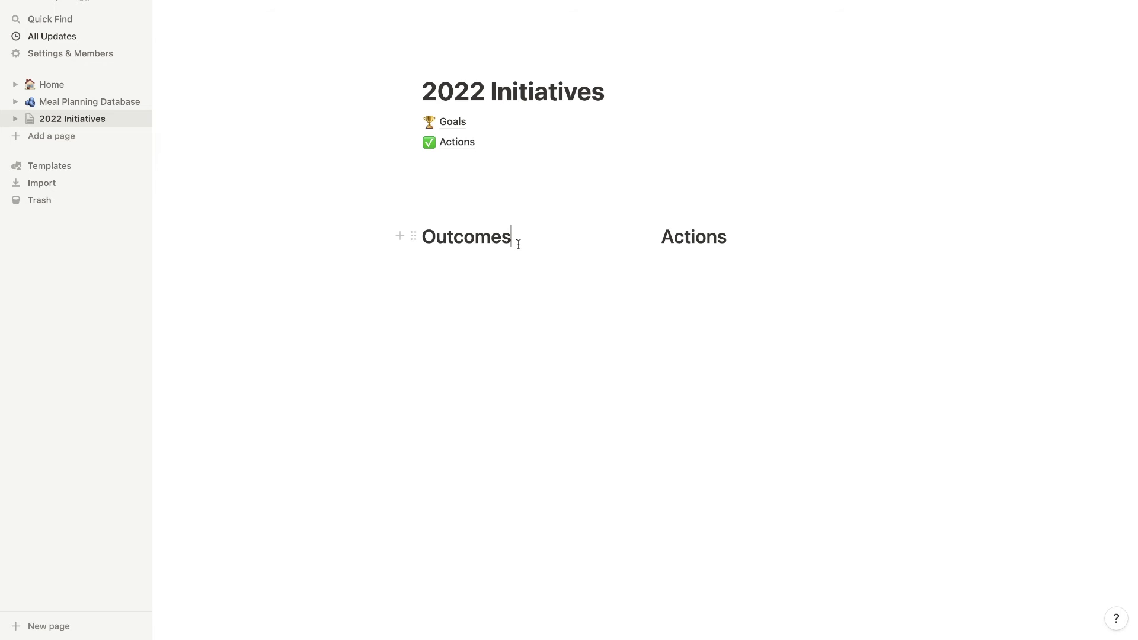
key(Return)
Insert a linked view of the Goals database under Outcomes using /create.
text(/create)
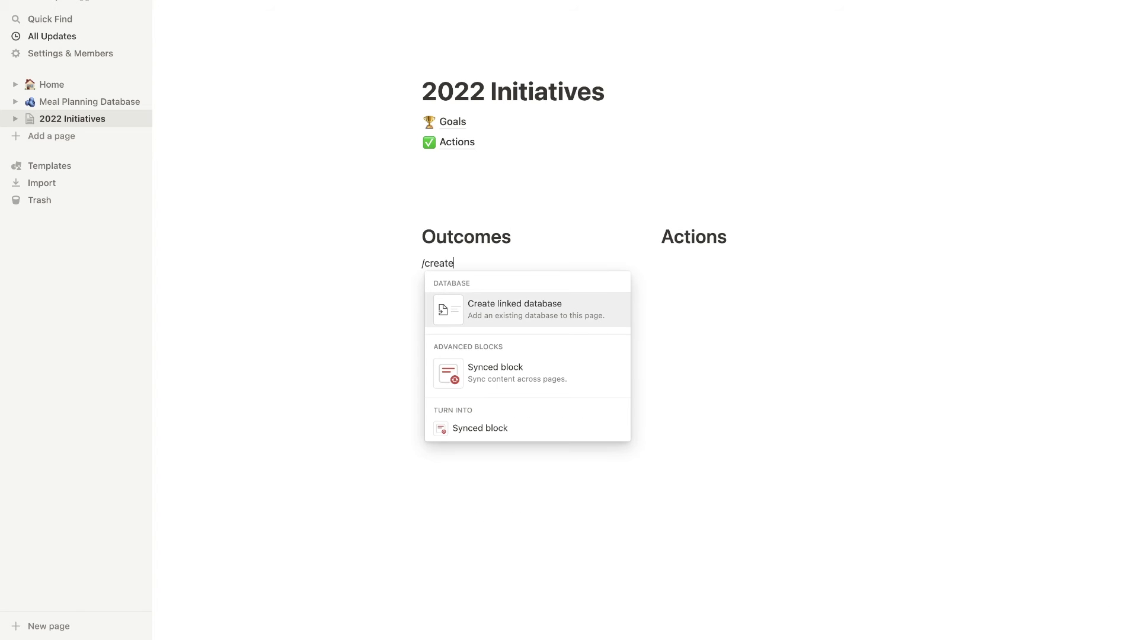
click(485, 312)
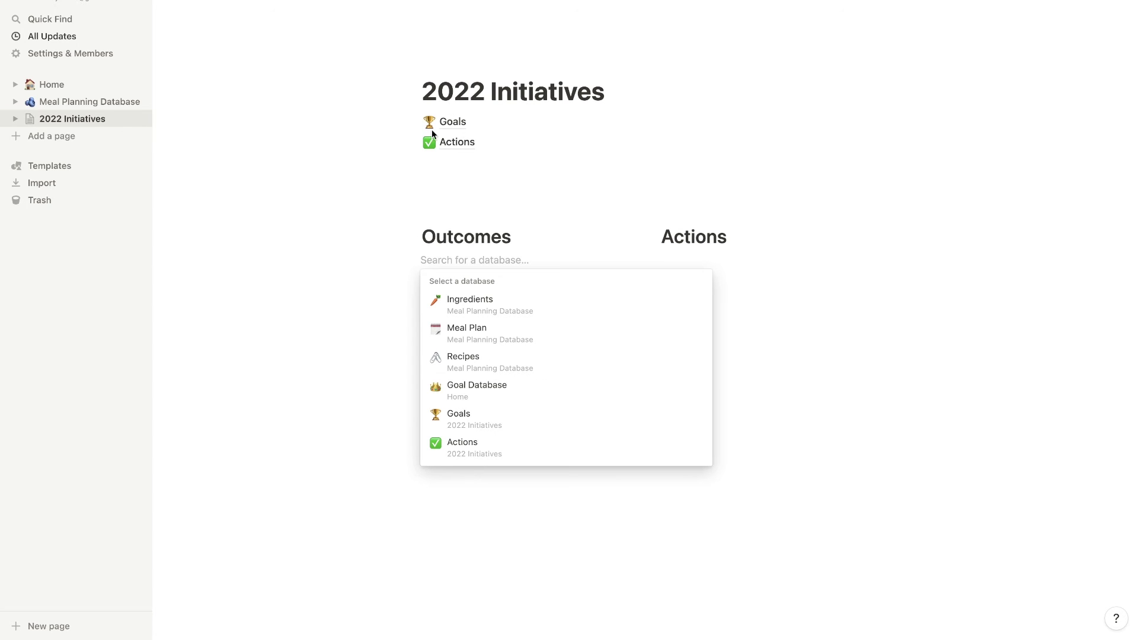
text(goals)
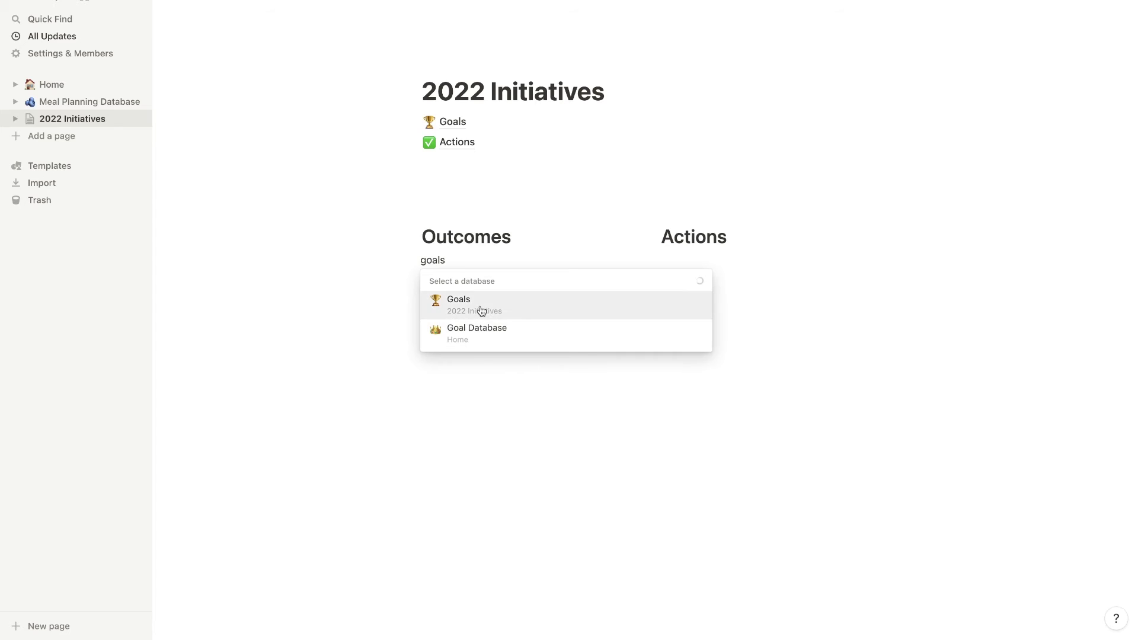
click(480, 308)
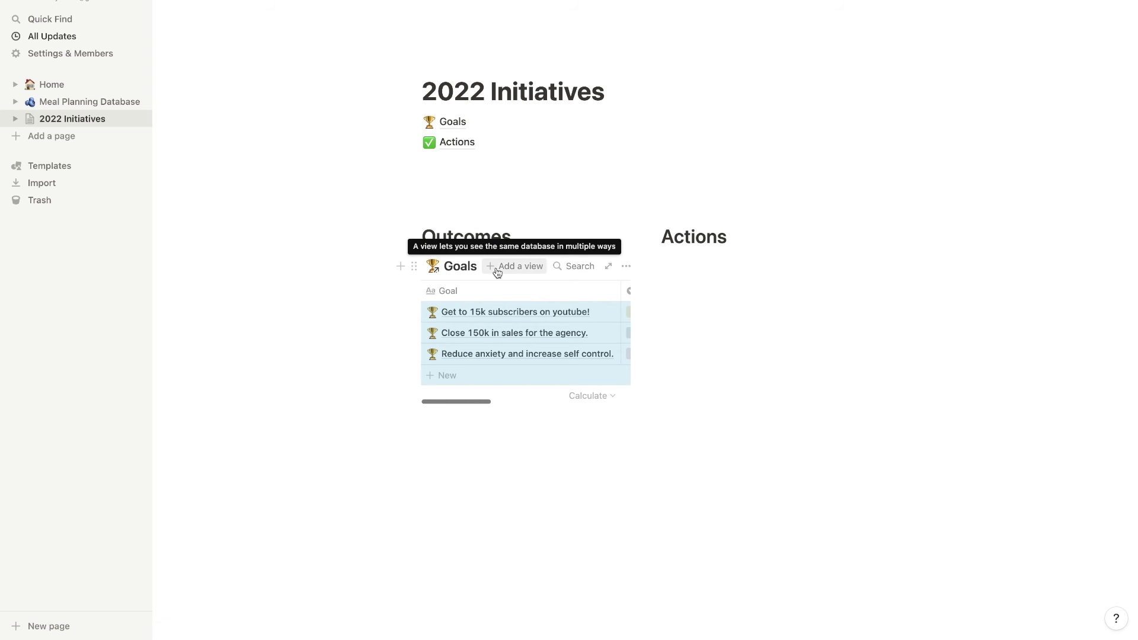
Add a Gallery view to the linked Goals database.
click(497, 268)
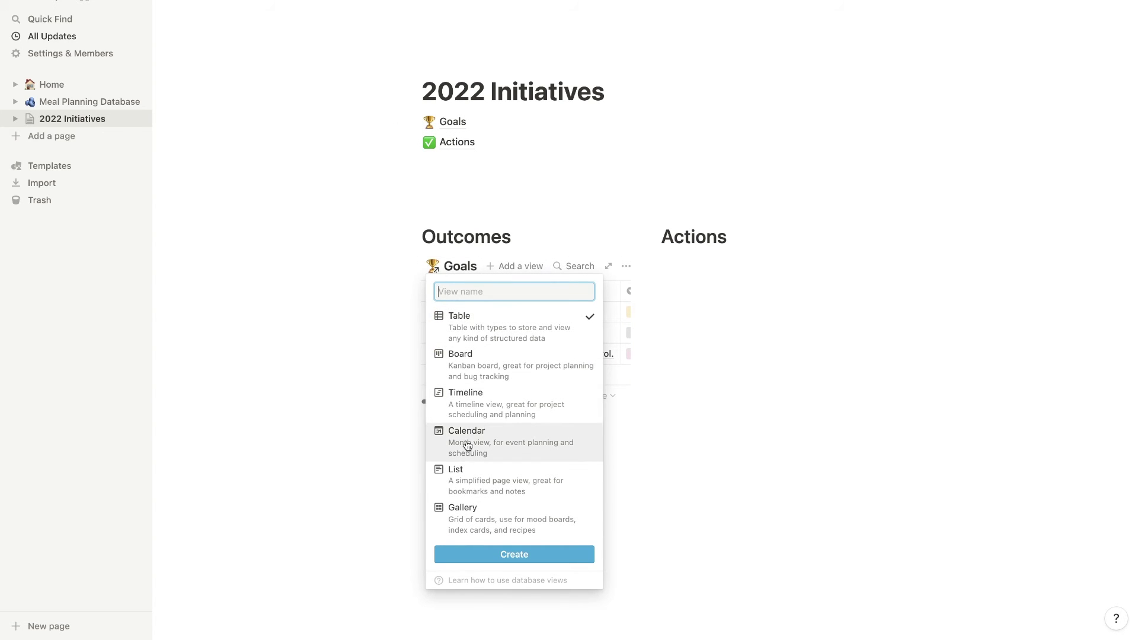
click(474, 514)
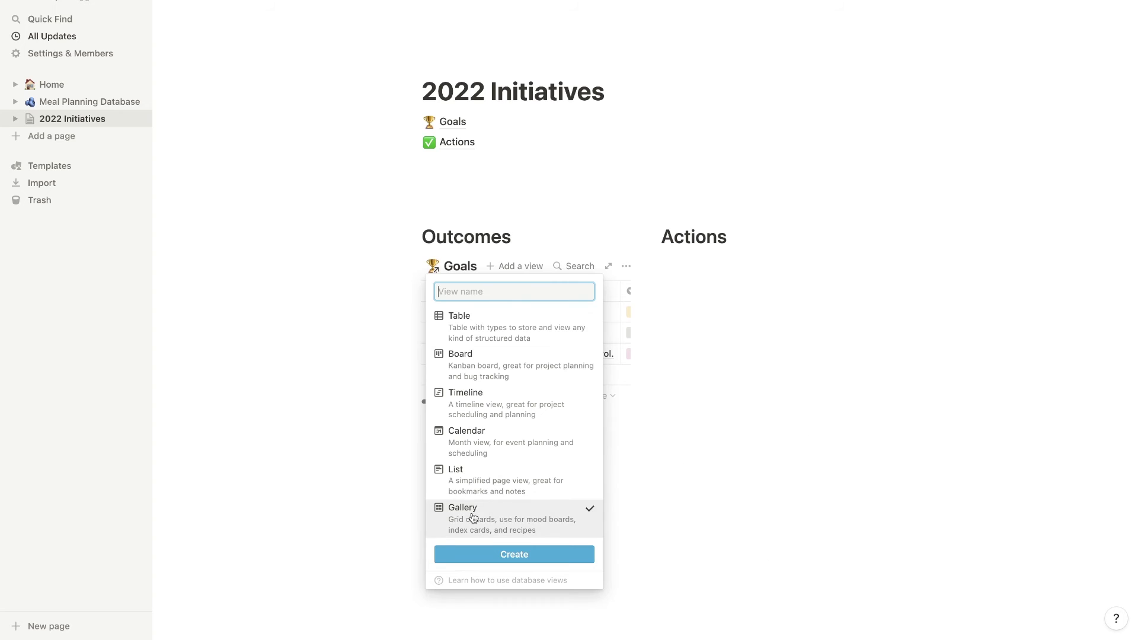
click(496, 548)
scroll(521, 309, down, 3)
Add an Unsplash laptop photo, found by searching 'Youtube', to the YouTube subscribers goal page.
scroll(524, 308, down, 1)
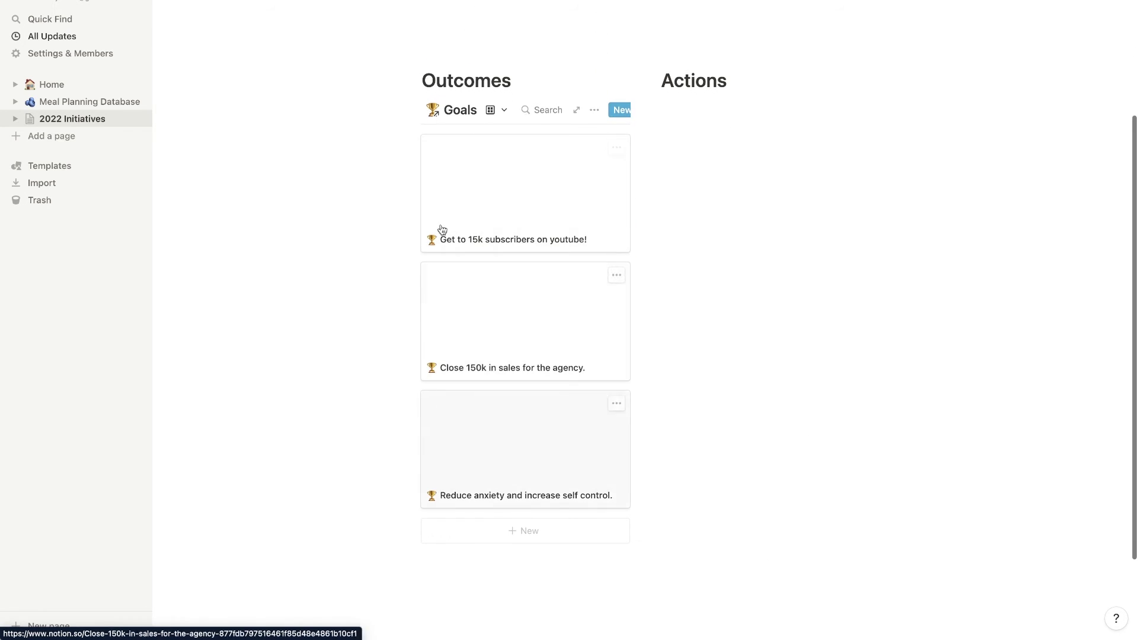
click(508, 180)
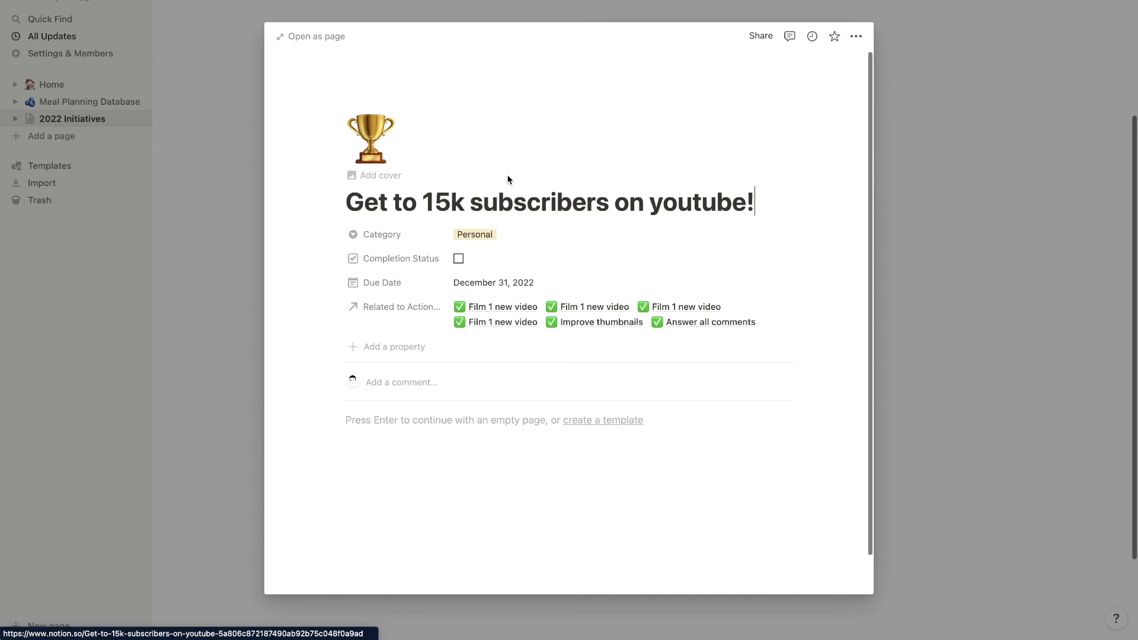
click(441, 421)
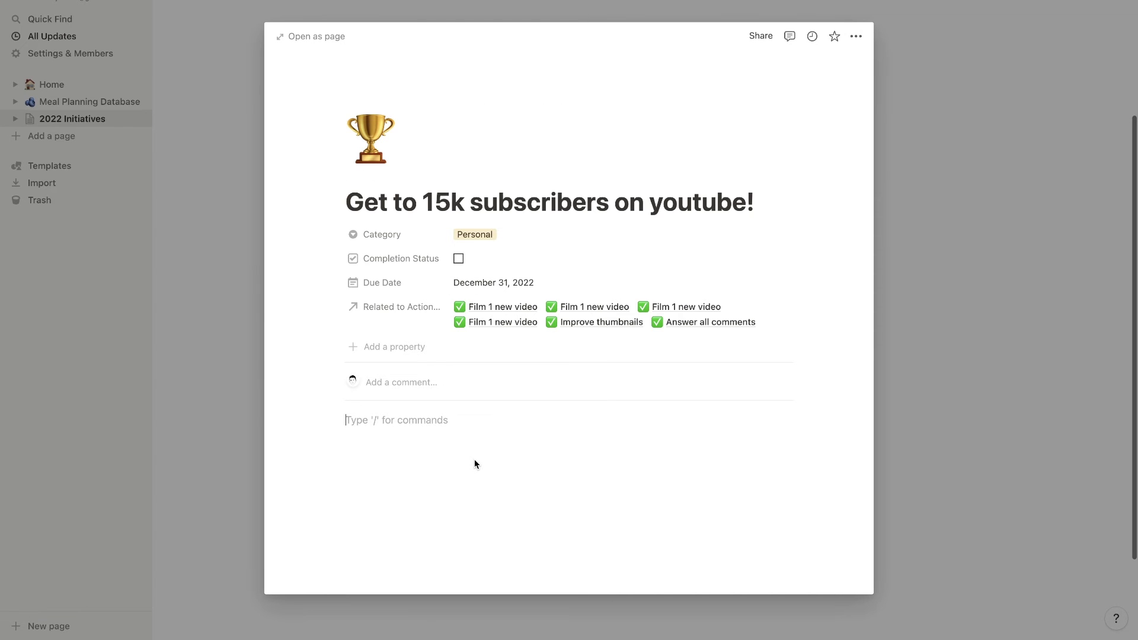
text(/image)
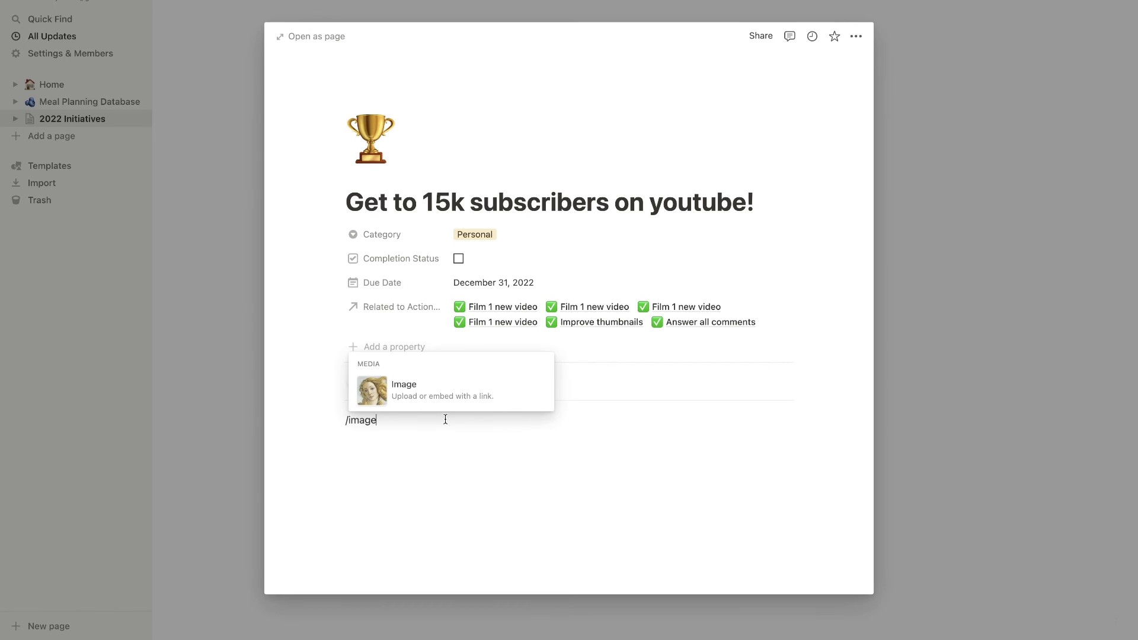
key(Return)
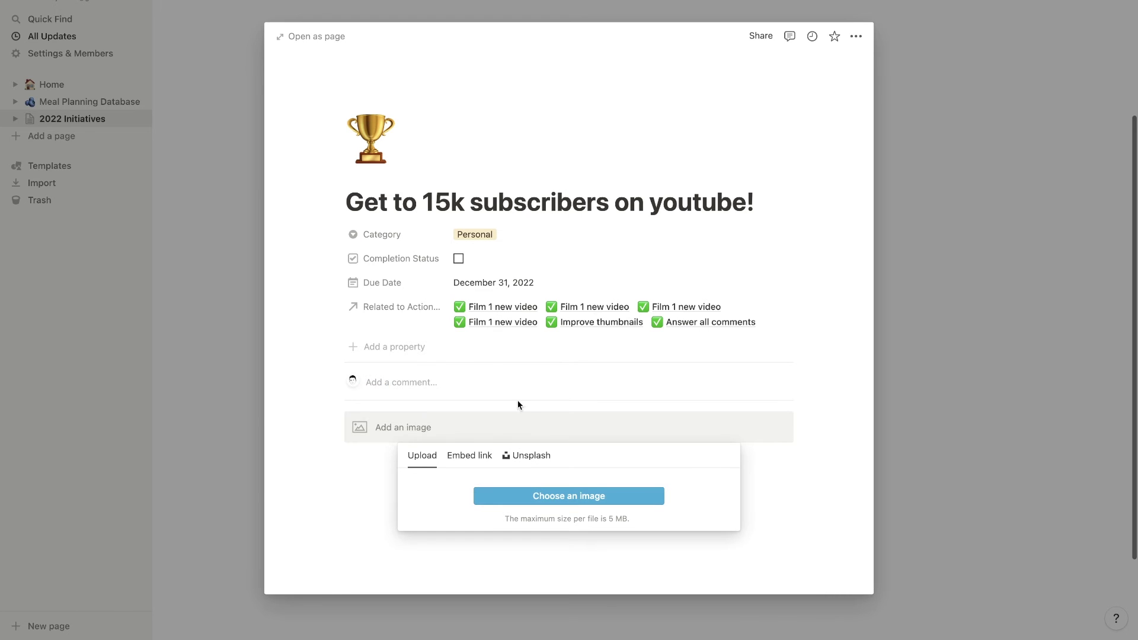
click(526, 456)
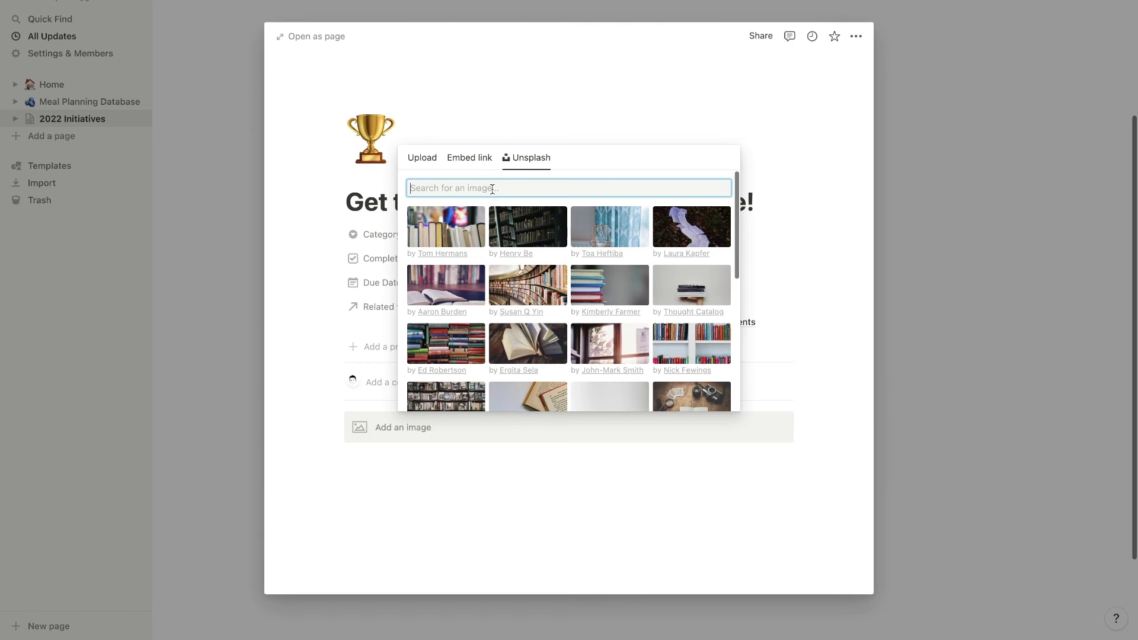
text(Youtube)
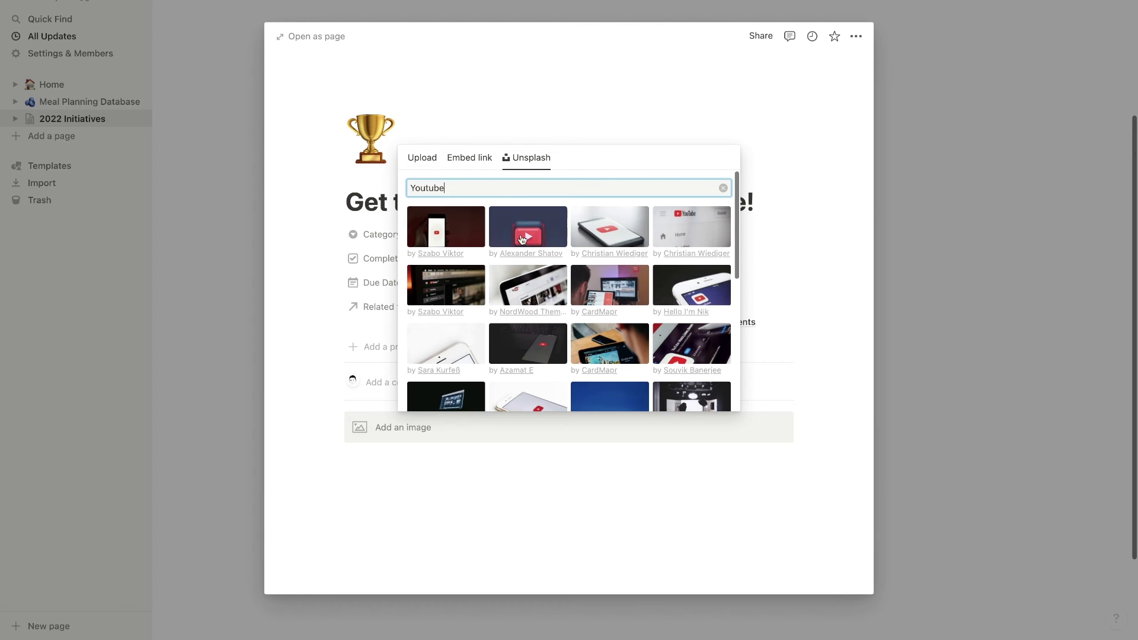
scroll(522, 238, down, 3)
click(445, 309)
Add a handshake photo to the 'Close 150k in sales' goal page.
click(200, 290)
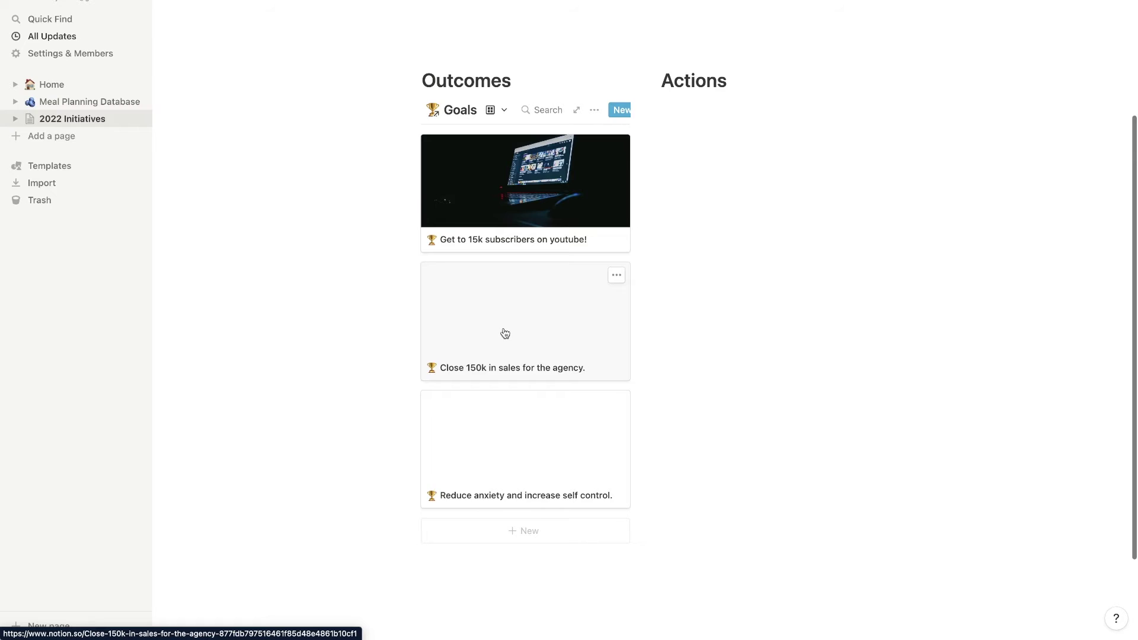
click(504, 333)
click(350, 414)
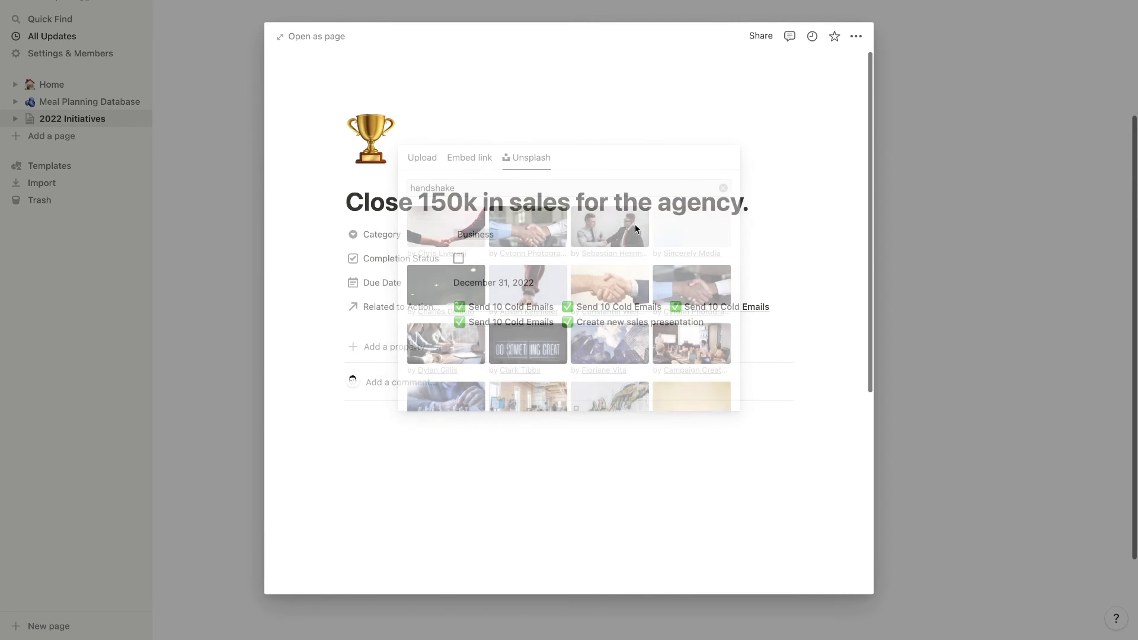
click(259, 272)
Insert an image block on the 'Reduce anxiety' goal and search Unsplash for 'medi'.
click(403, 485)
click(396, 452)
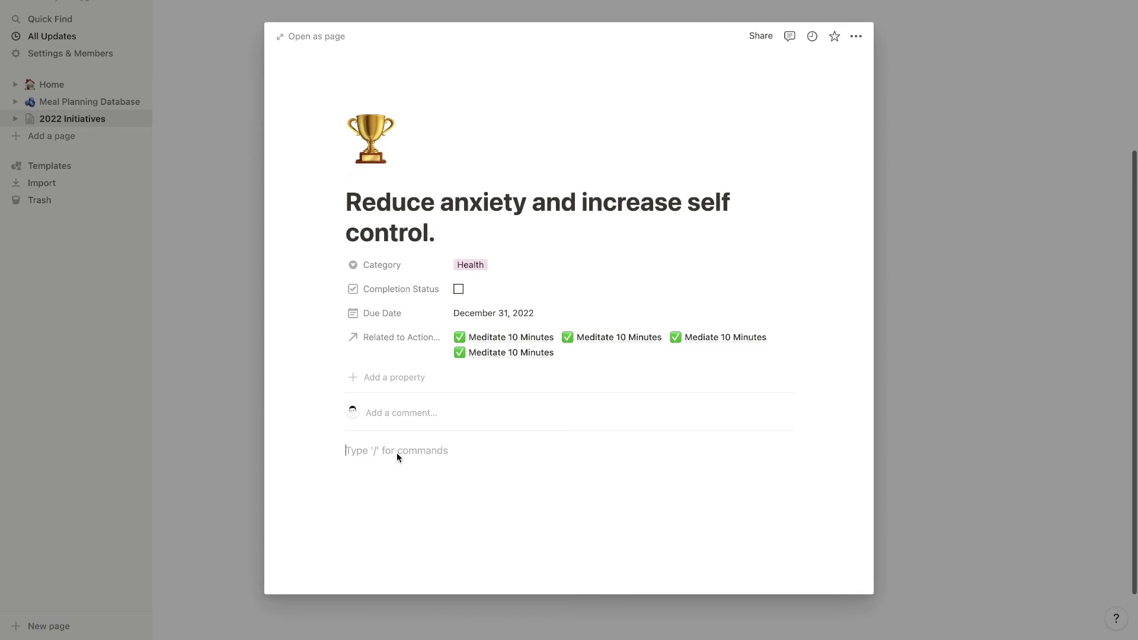
text(/image)
key(Return)
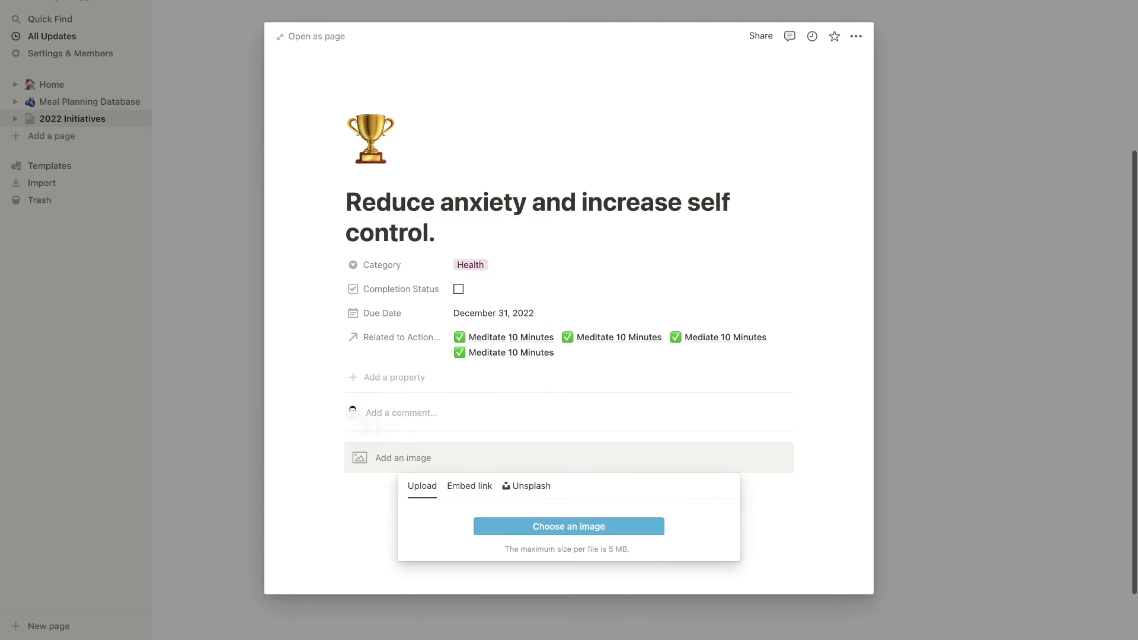
click(527, 482)
text(medi)
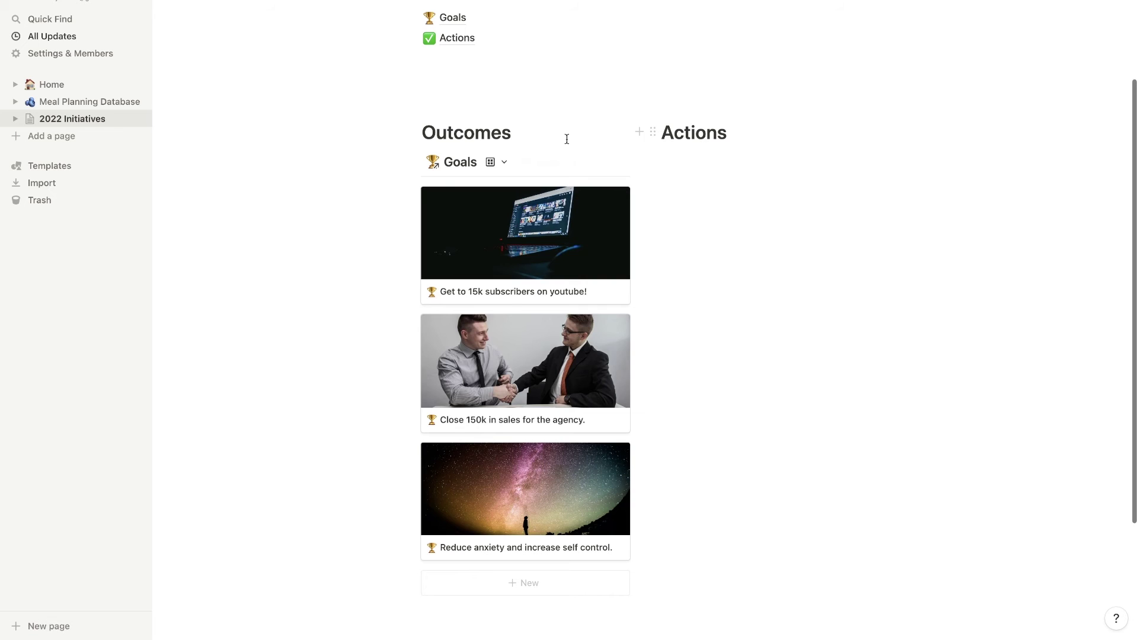
Narrow the Goals column, link the Actions database under the Actions heading, and narrow its Tasks column.
drag(645, 176, 600, 171)
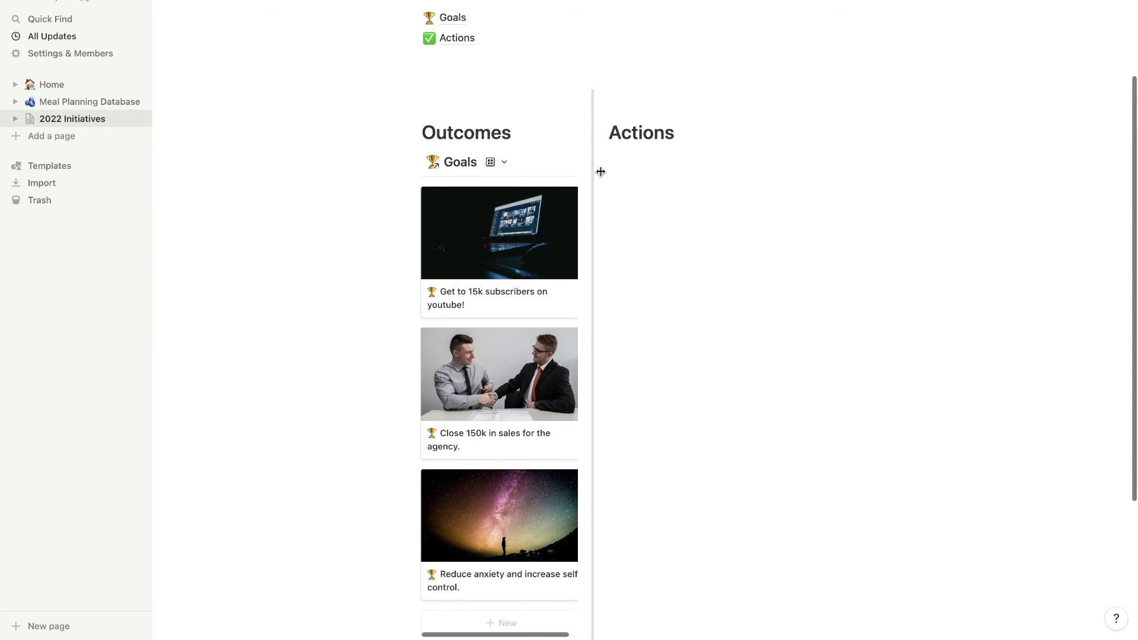
drag(600, 171, 600, 171)
click(665, 171)
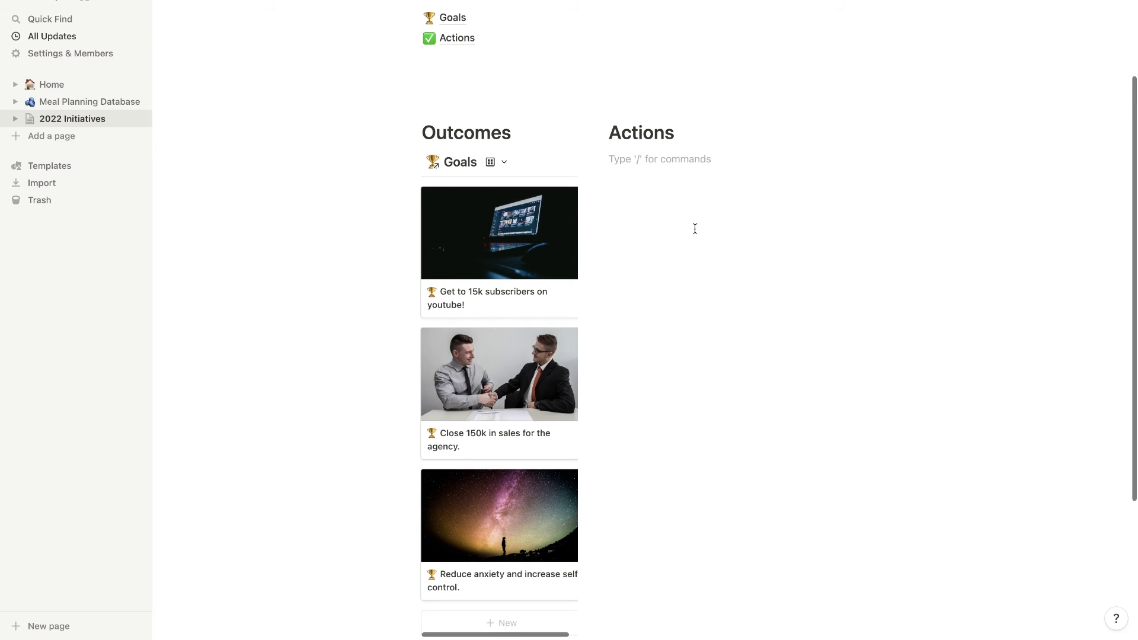
text(/create)
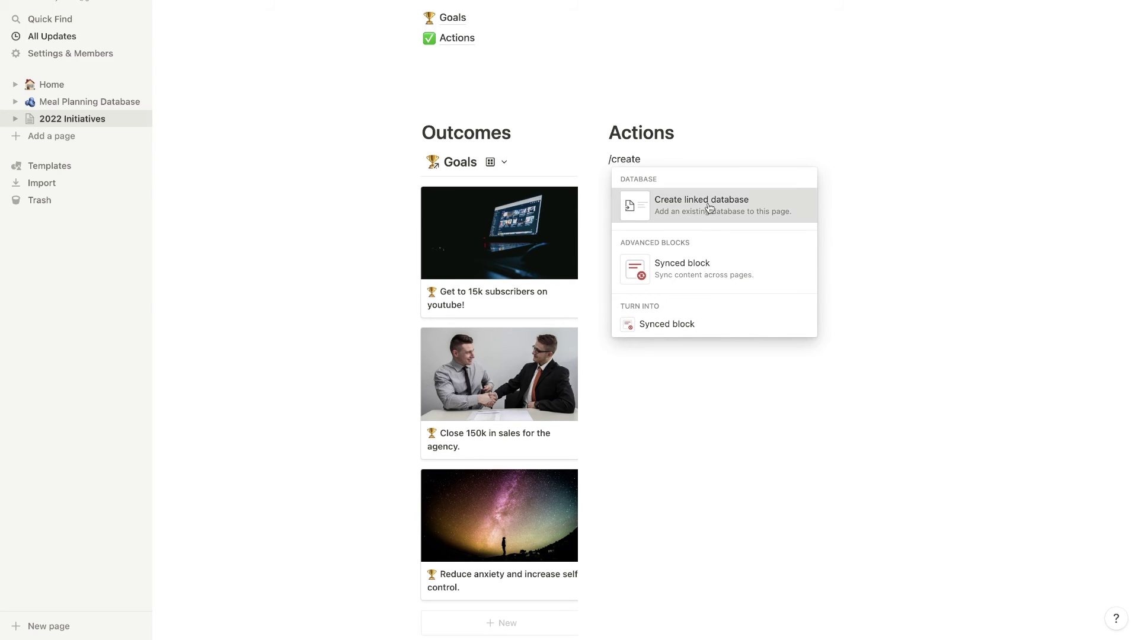
click(708, 204)
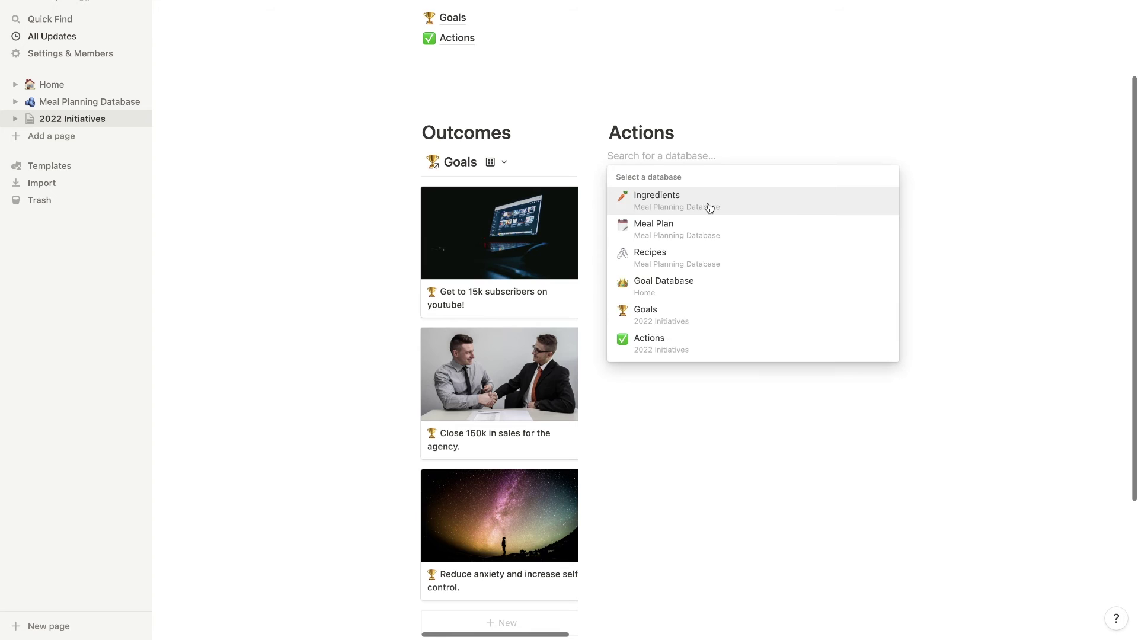
click(650, 337)
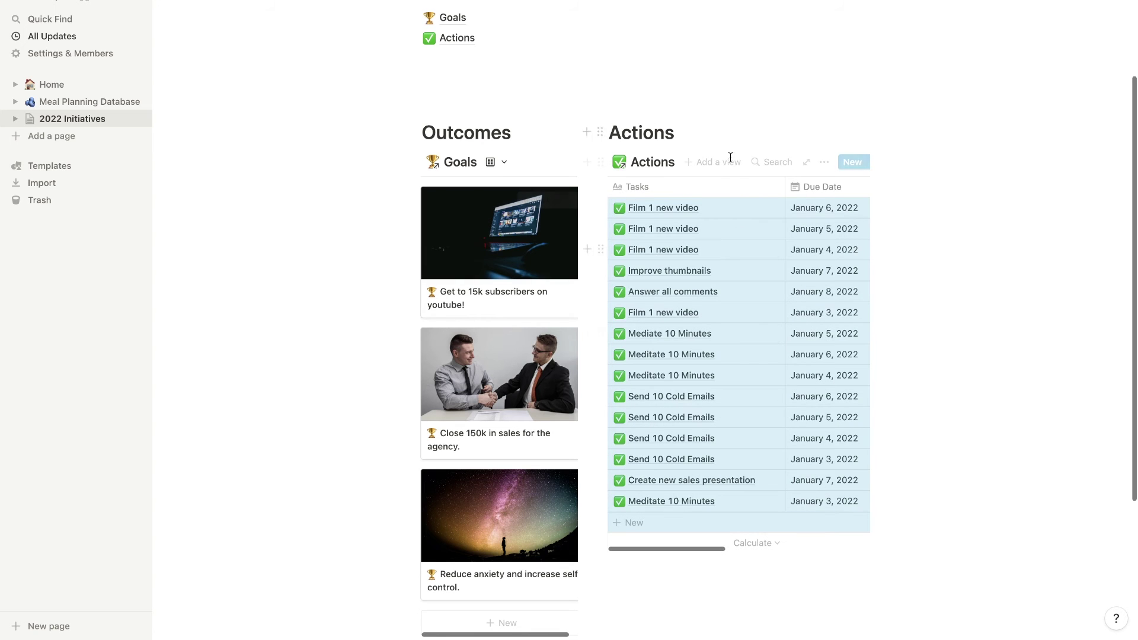
drag(792, 188, 697, 193)
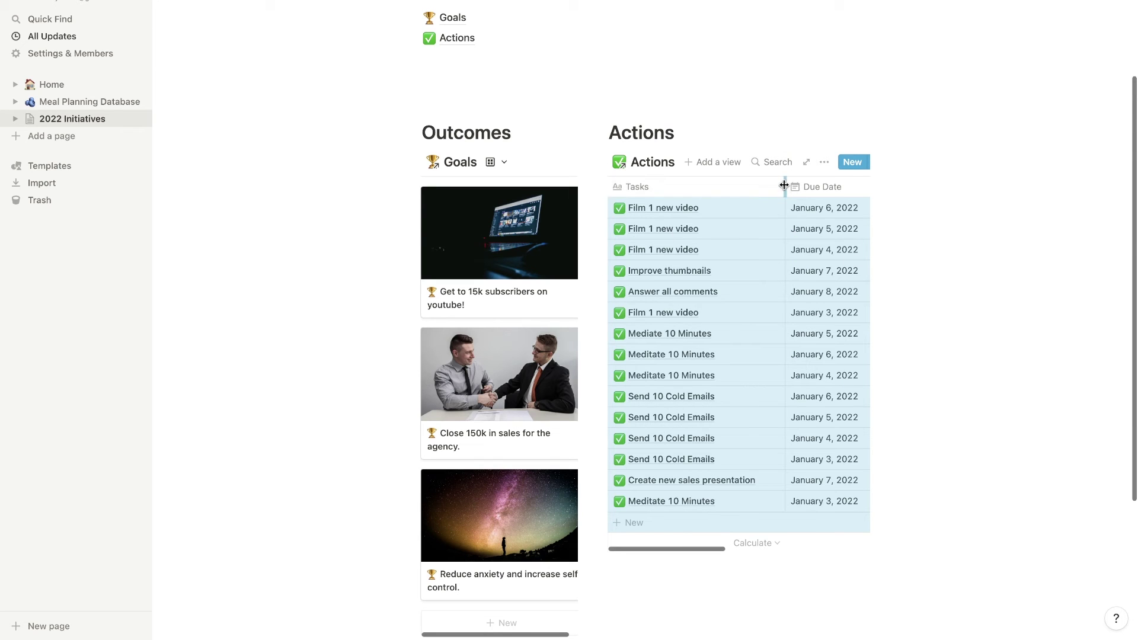
drag(784, 186, 763, 188)
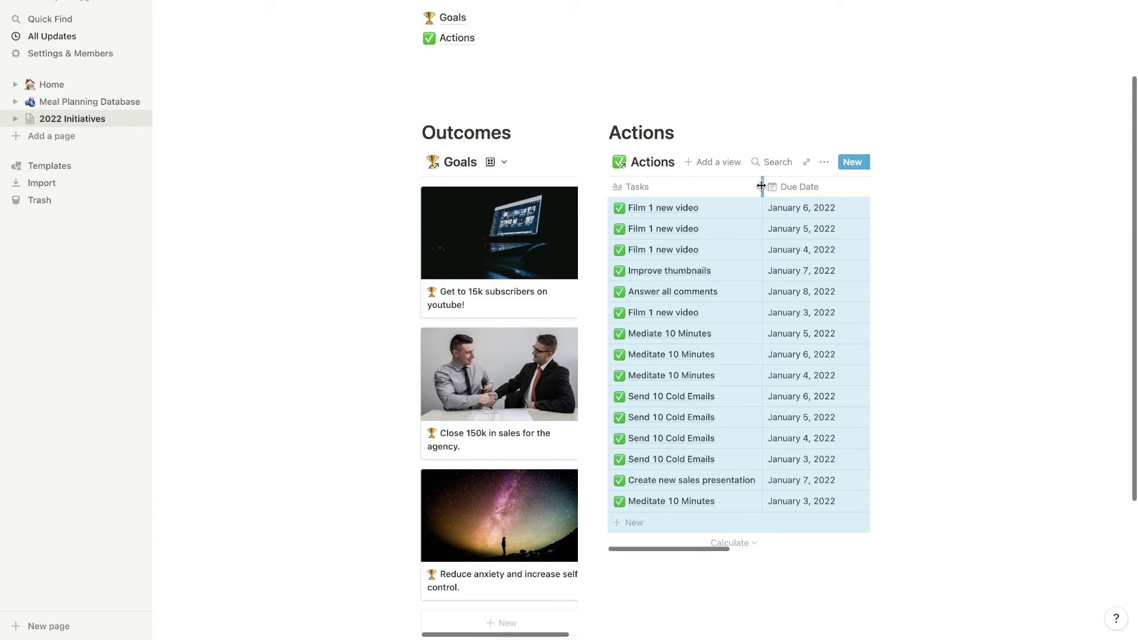
Add a List view of Actions and turn on the Task Status property.
click(722, 162)
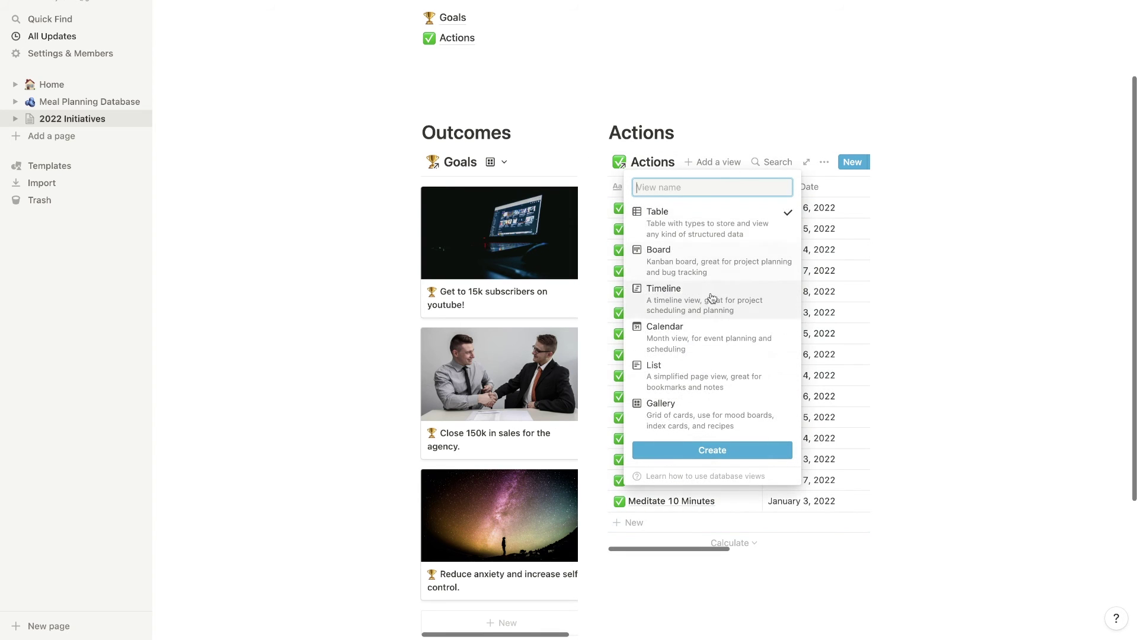
click(671, 372)
click(721, 452)
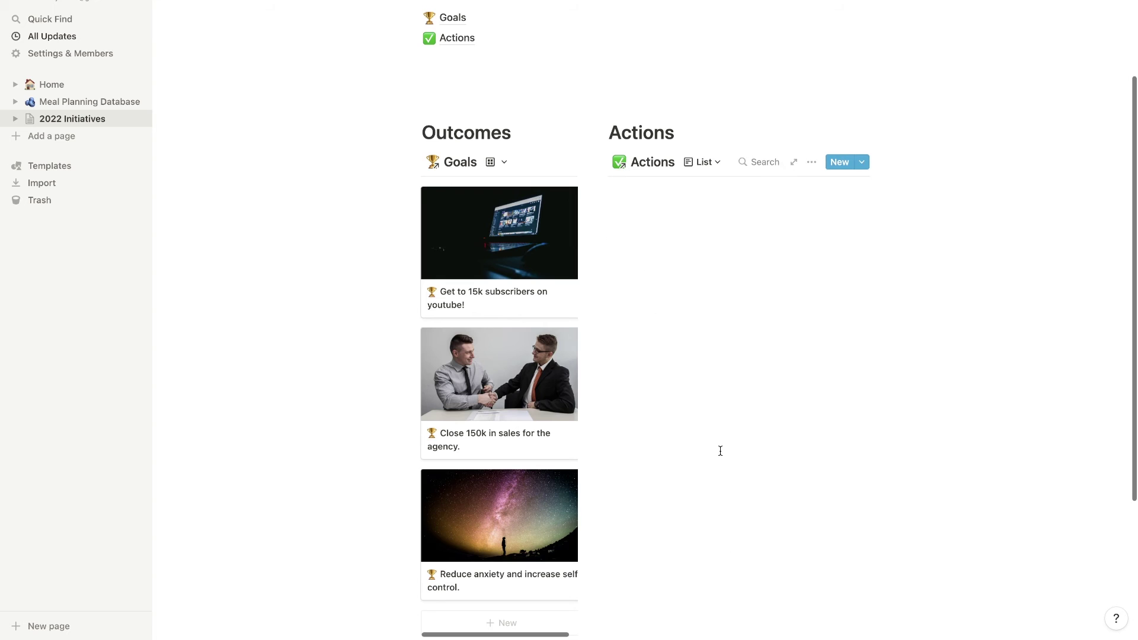
click(812, 162)
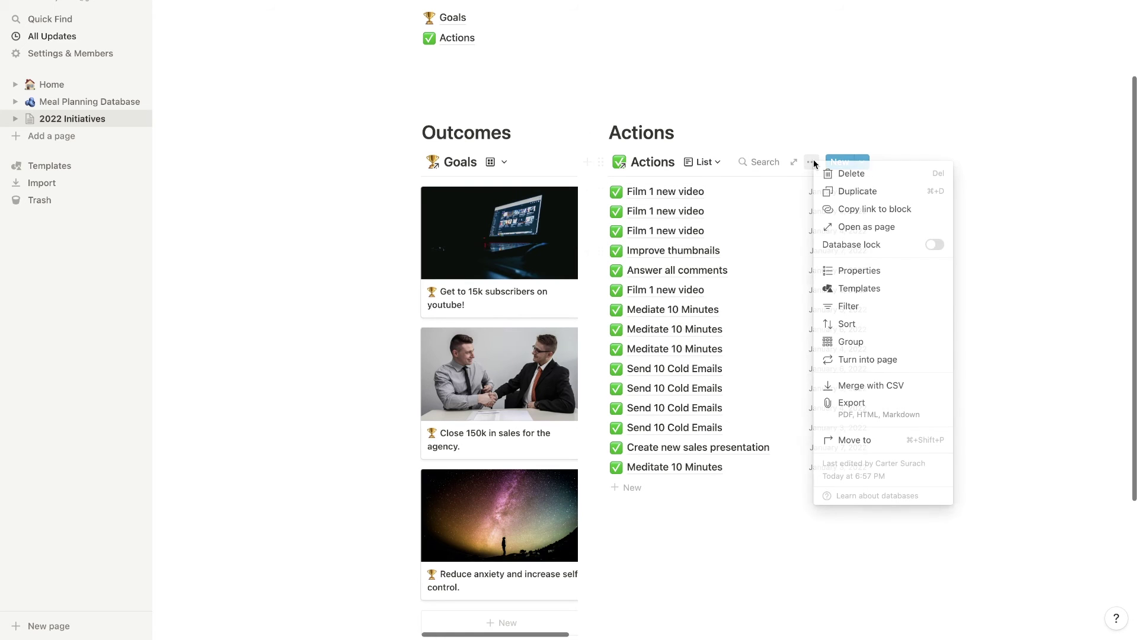
click(843, 272)
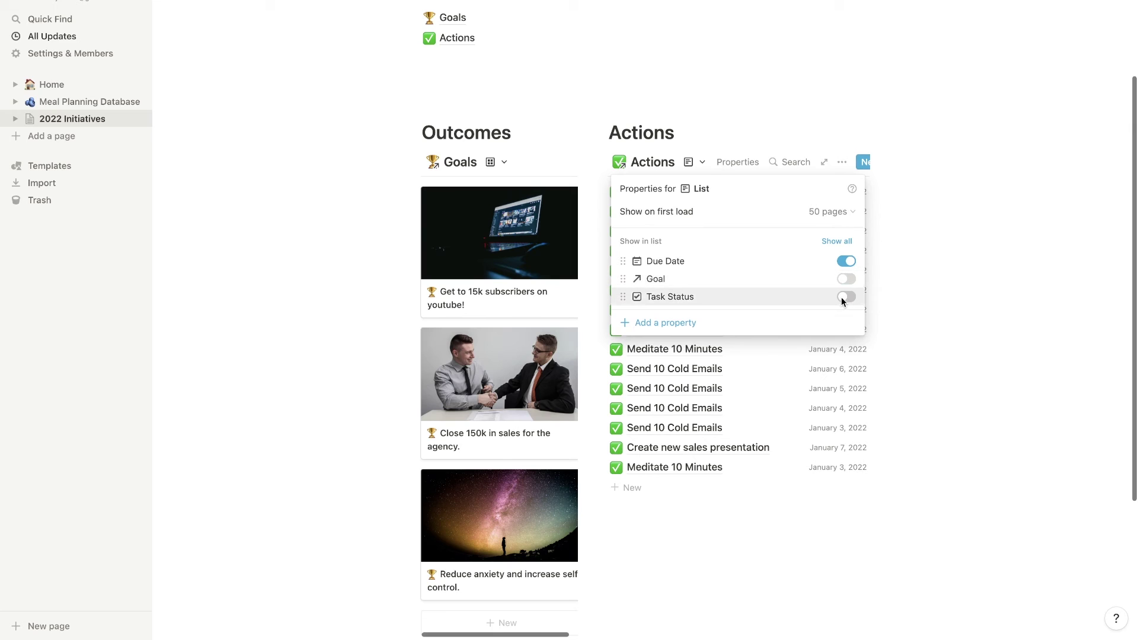
click(844, 296)
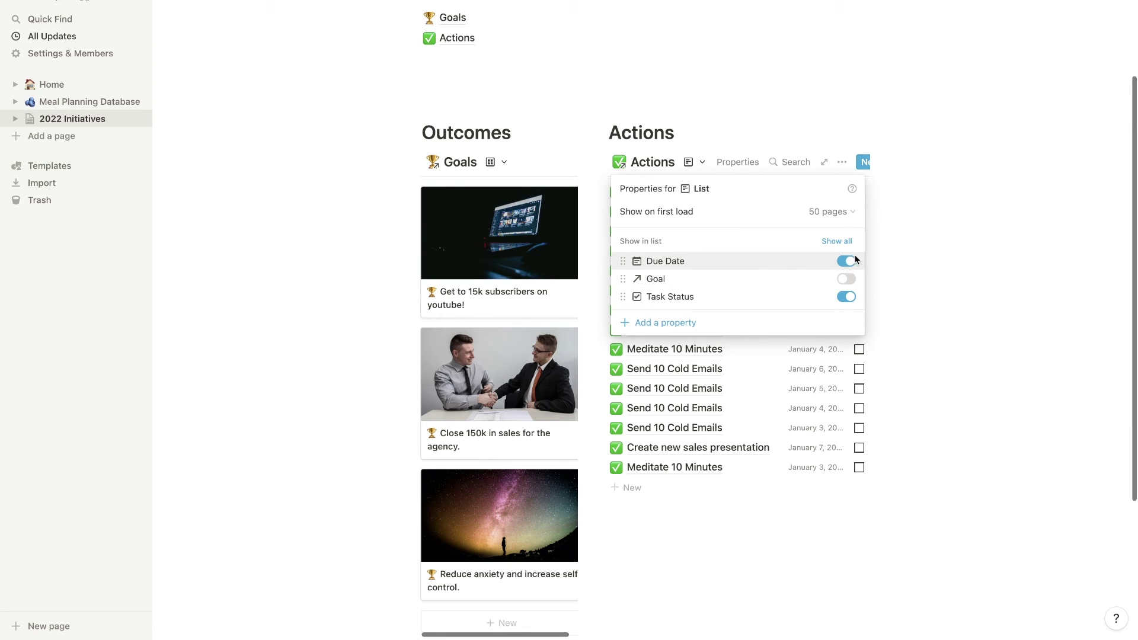
click(952, 264)
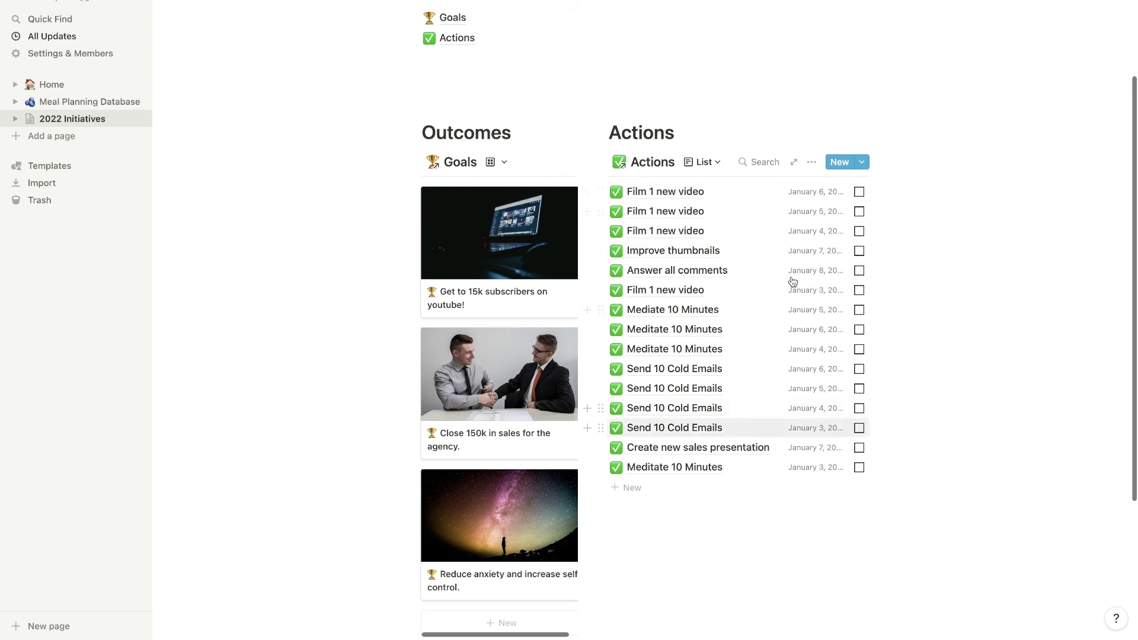
Switch the page to full width and drag the column divider left to narrow Outcomes.
click(1120, 2)
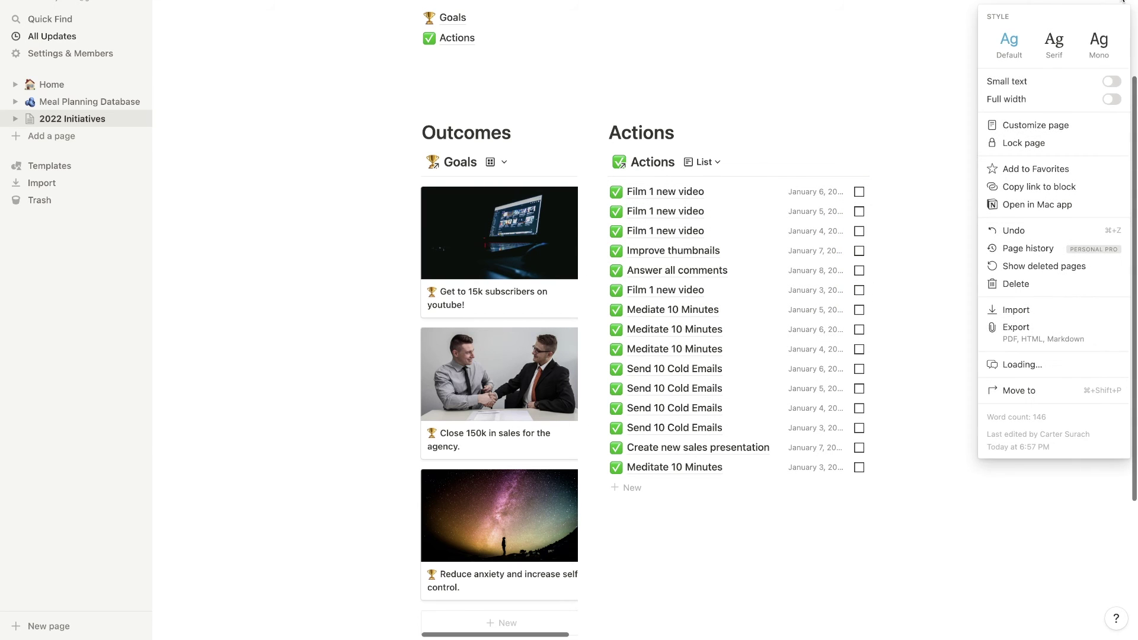
click(1112, 99)
click(731, 220)
scroll(730, 217, up, 2)
scroll(730, 217, up, 2)
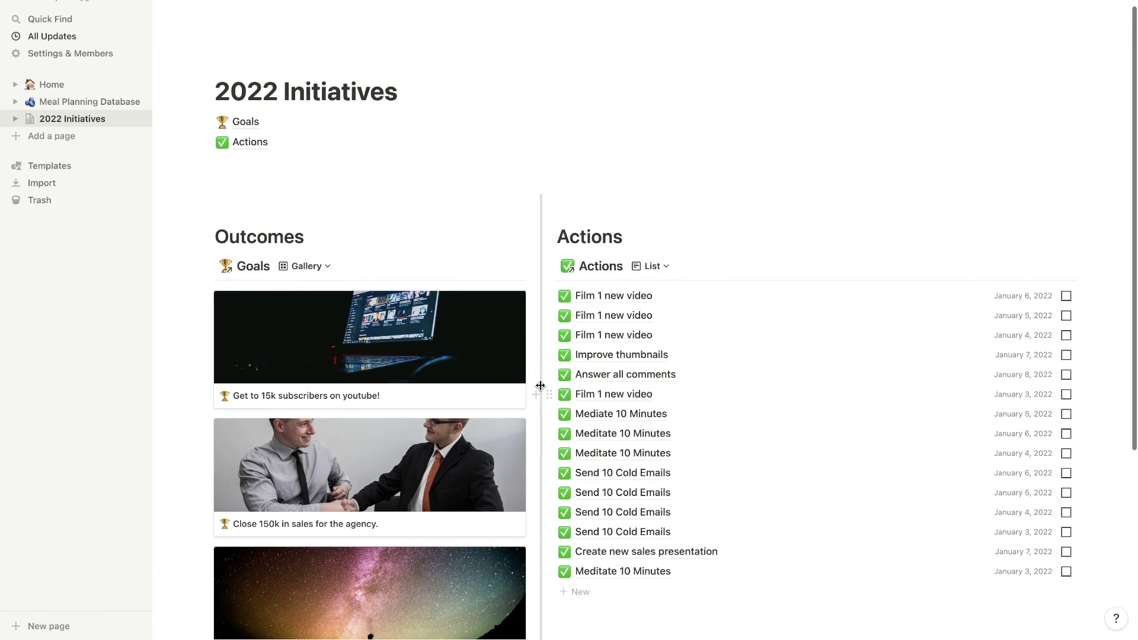
drag(540, 385, 437, 386)
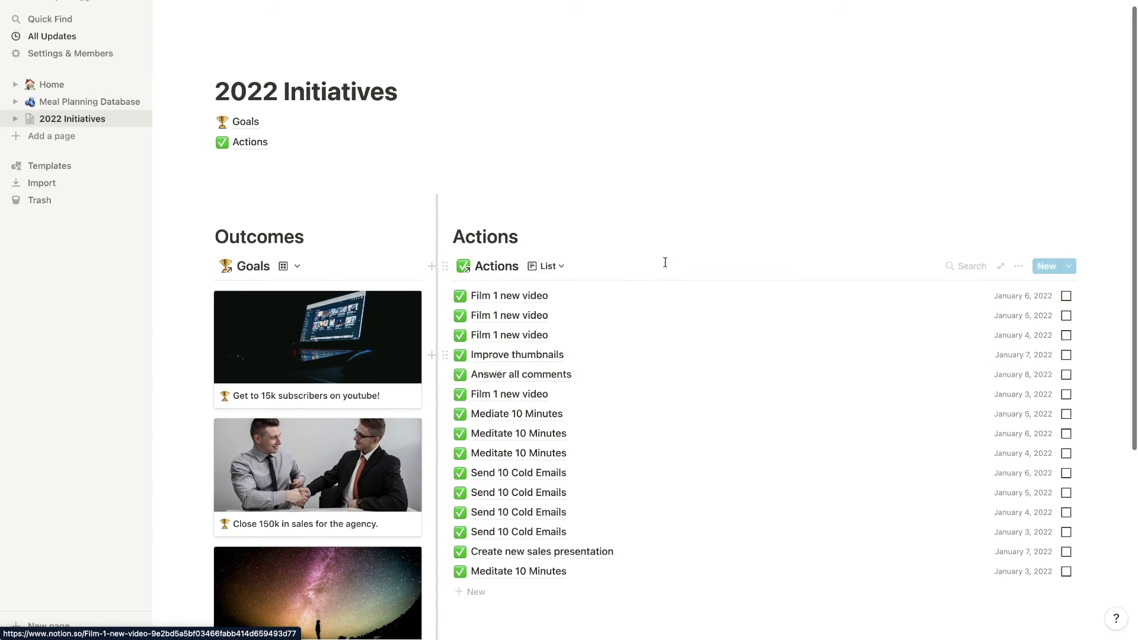
scroll(631, 252, down, 2)
scroll(630, 252, down, 2)
scroll(425, 109, up, 4)
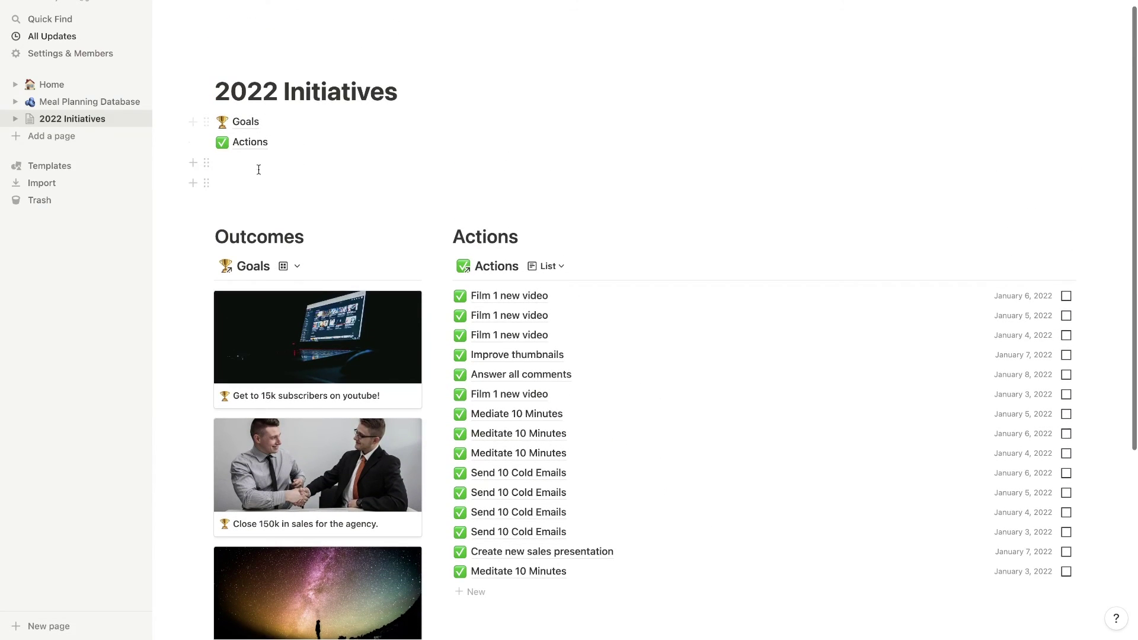
Move the Goals and Actions link lines below the two columns and touch up the page title.
drag(267, 164, 211, 378)
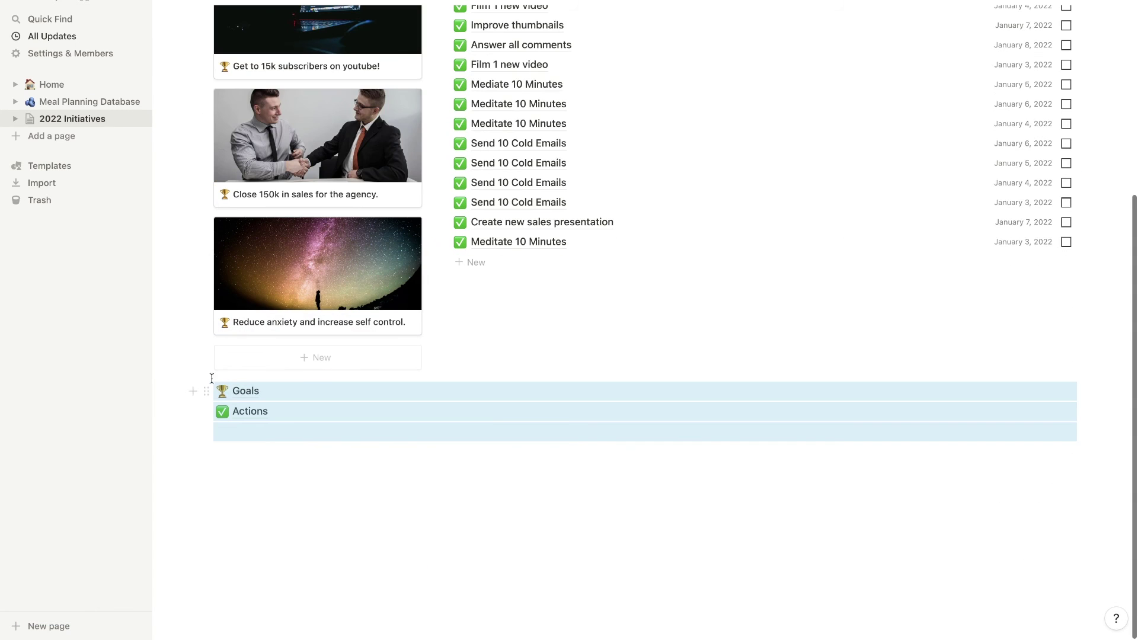
scroll(306, 379, up, 3)
scroll(306, 379, up, 3)
click(241, 114)
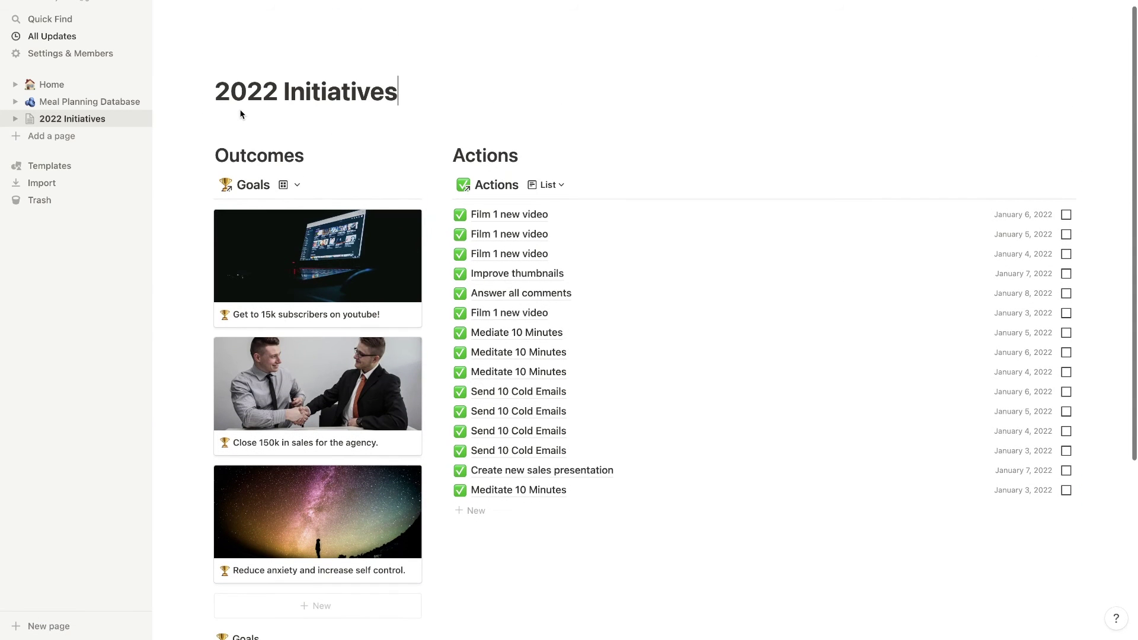
text(s)
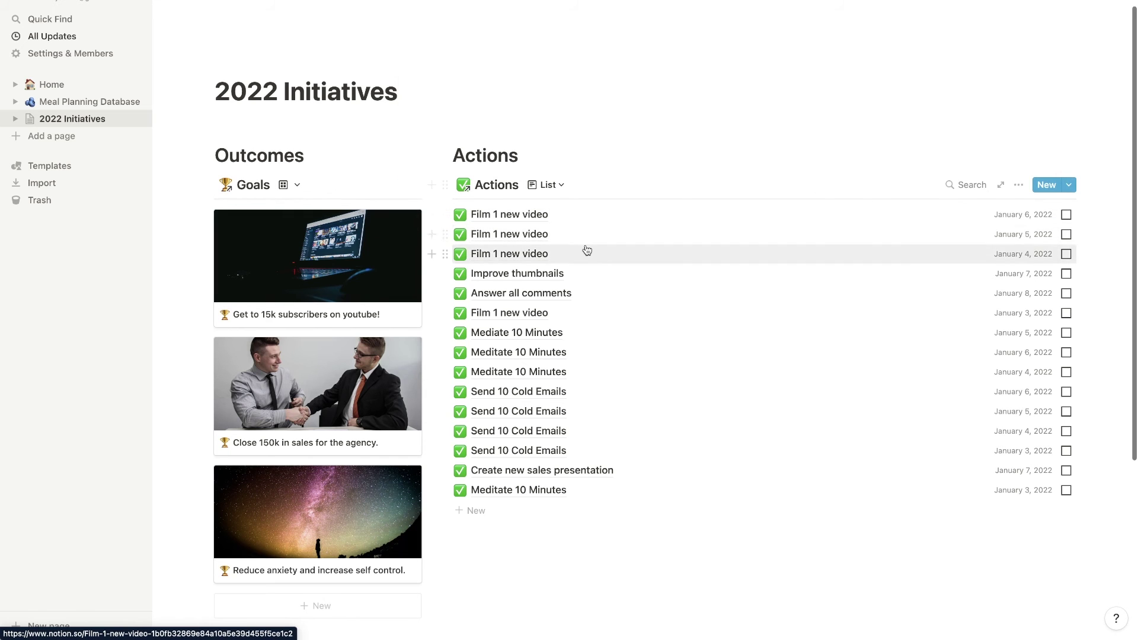
click(1018, 185)
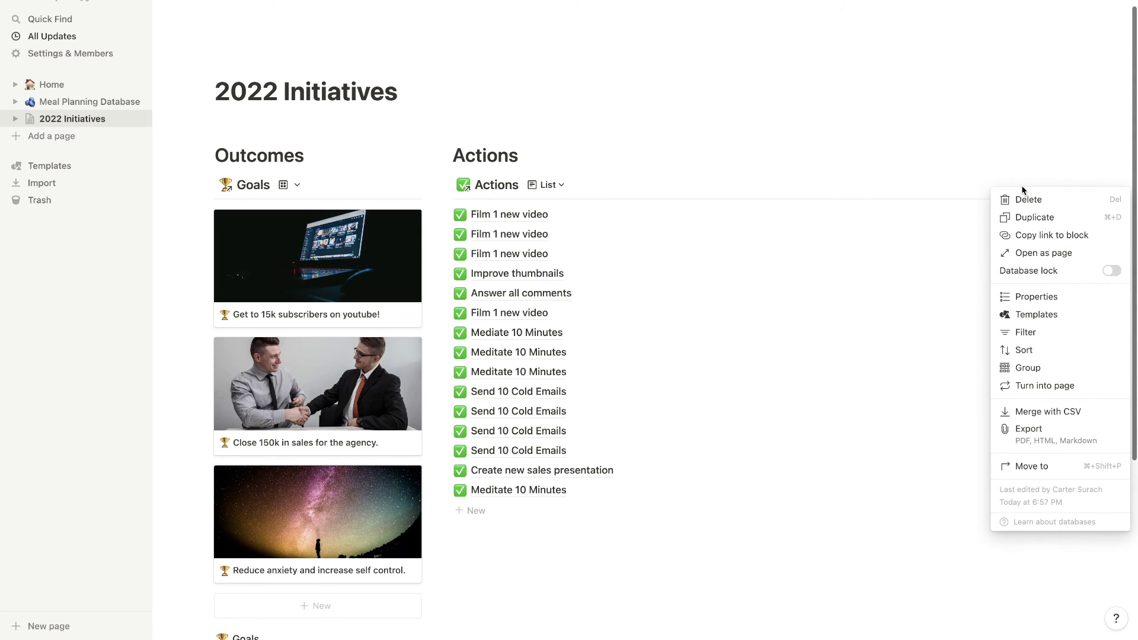
Add a Due Date sort to the Actions list, set to Ascending.
click(1019, 352)
click(841, 298)
click(854, 237)
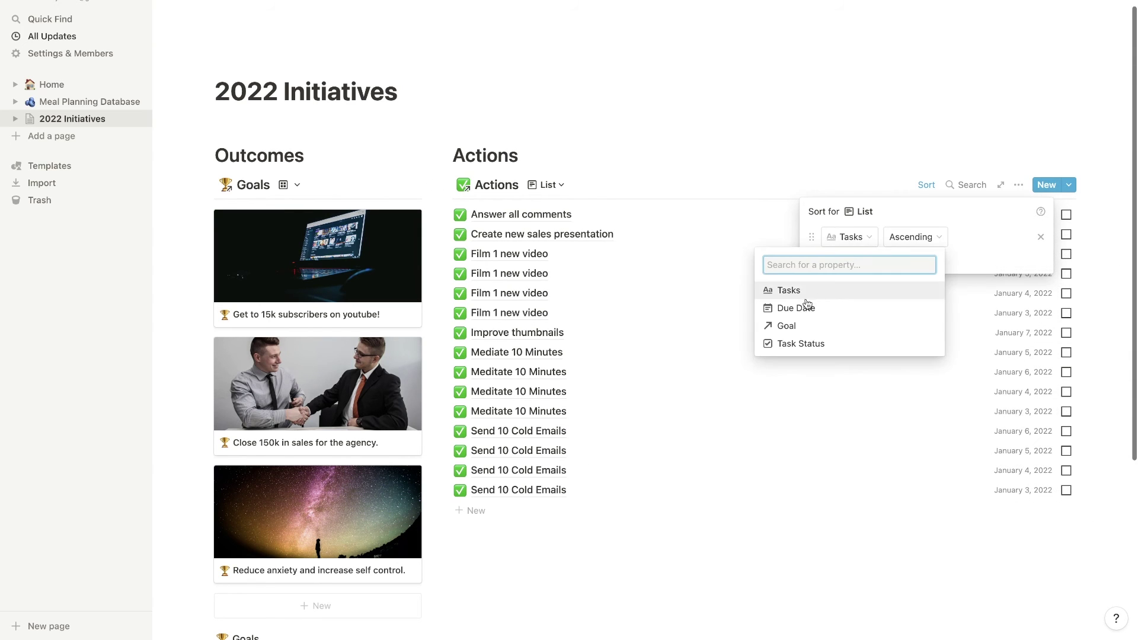
click(807, 306)
click(925, 237)
click(919, 276)
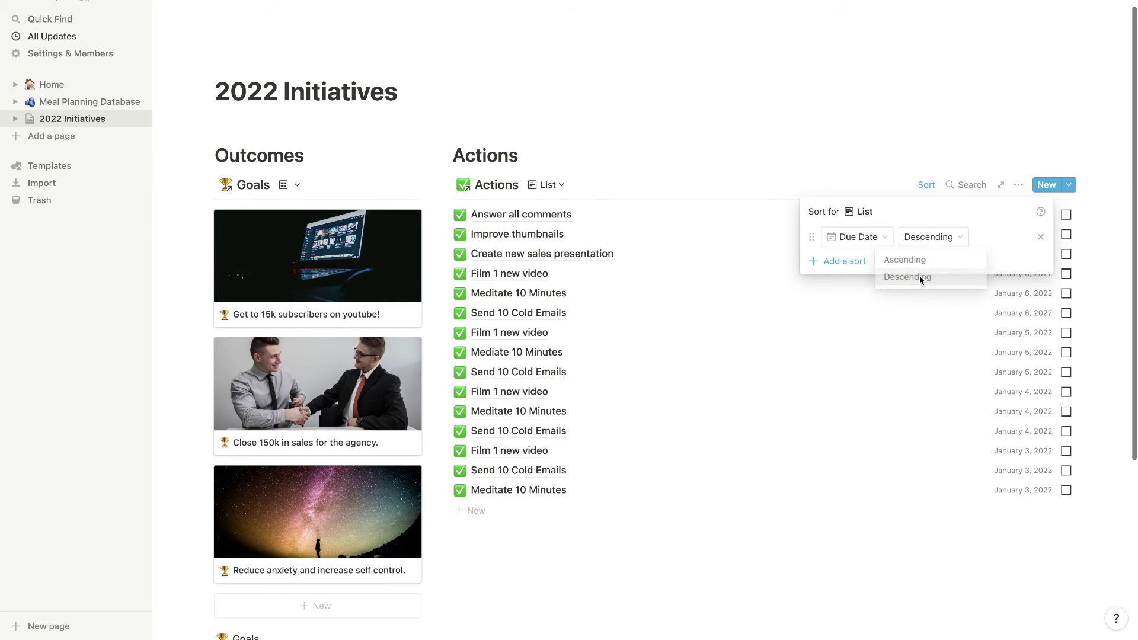
click(933, 240)
click(925, 260)
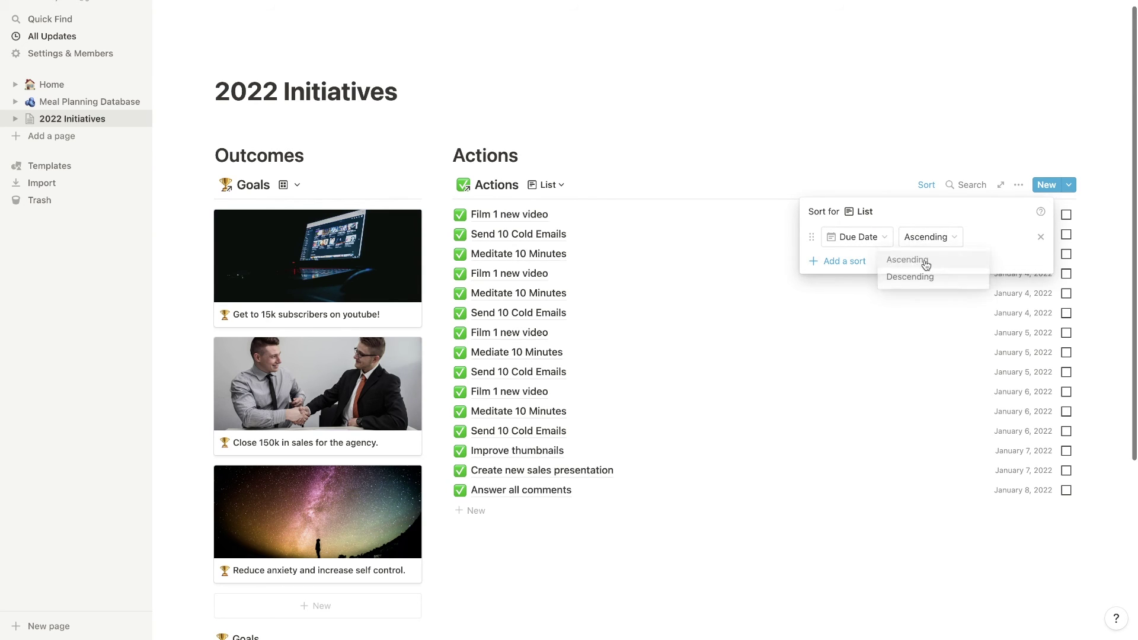
click(859, 124)
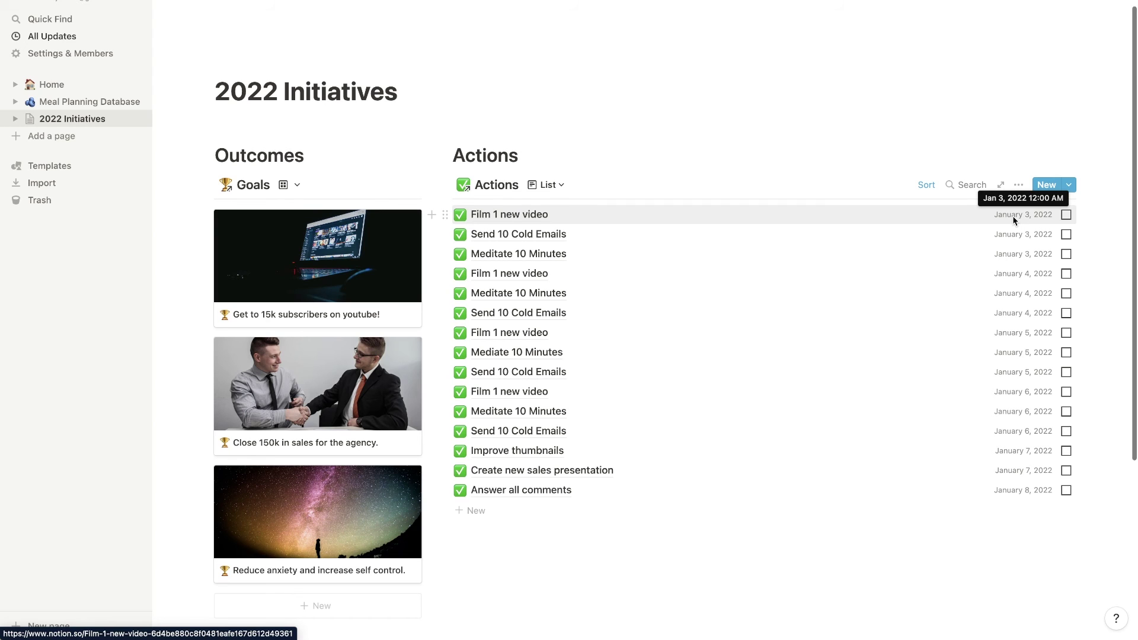
Group the Actions list by the Goal property.
click(1018, 185)
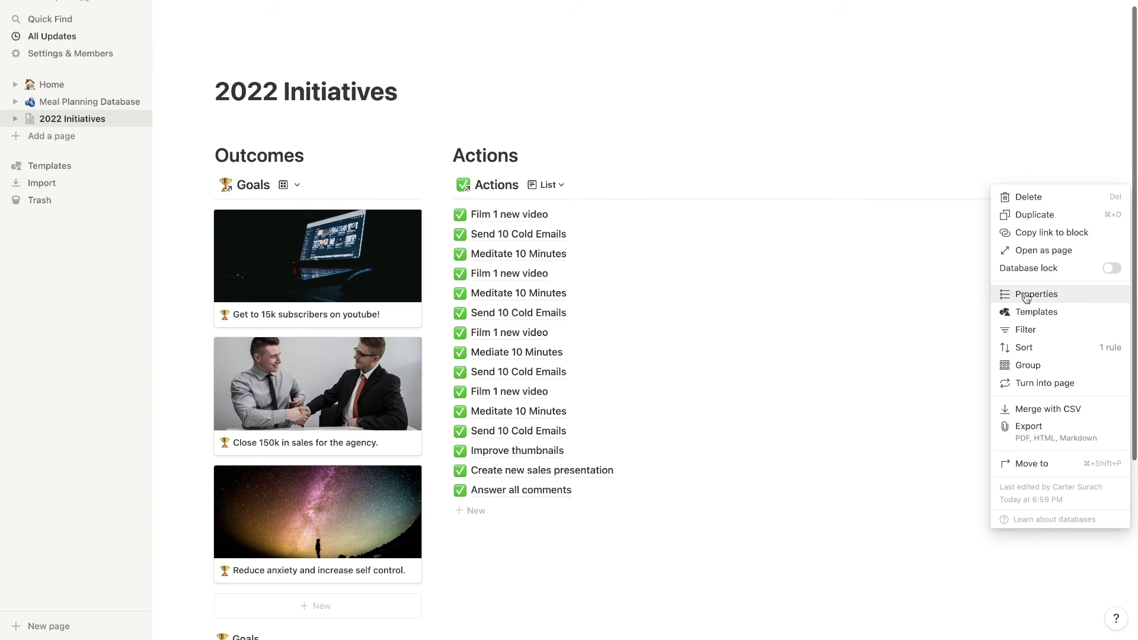
click(1027, 365)
click(984, 233)
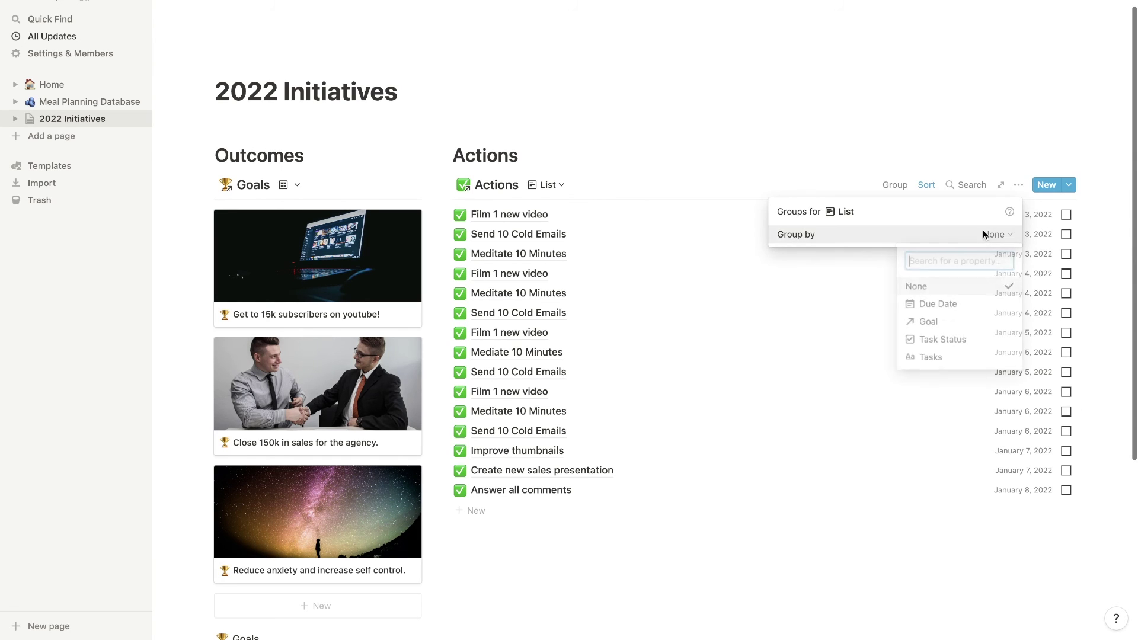
click(942, 323)
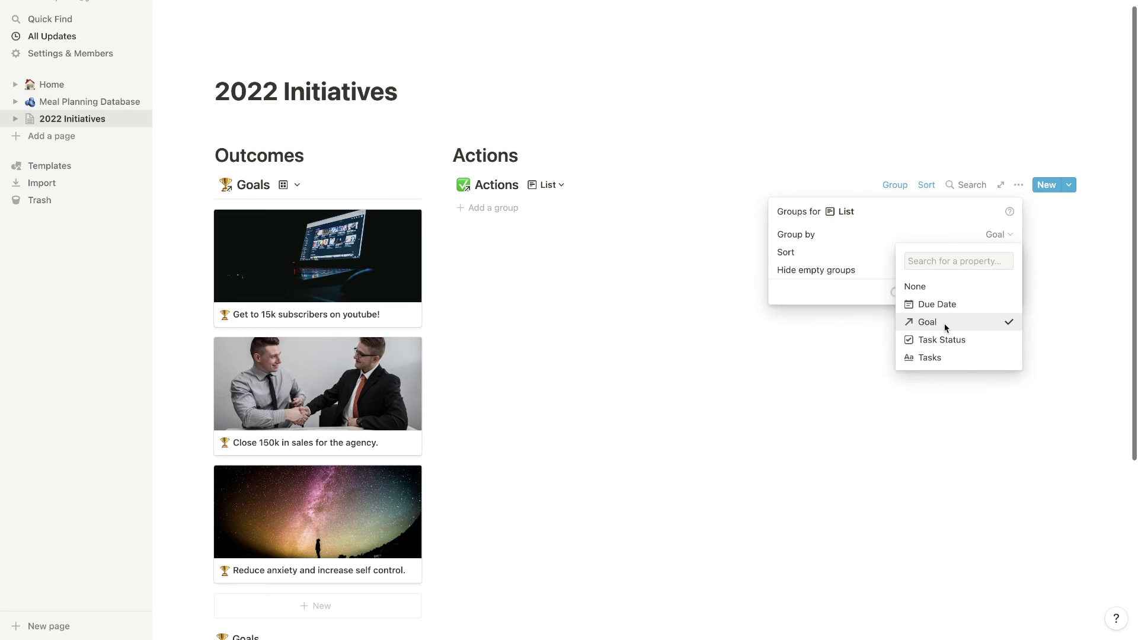
click(717, 123)
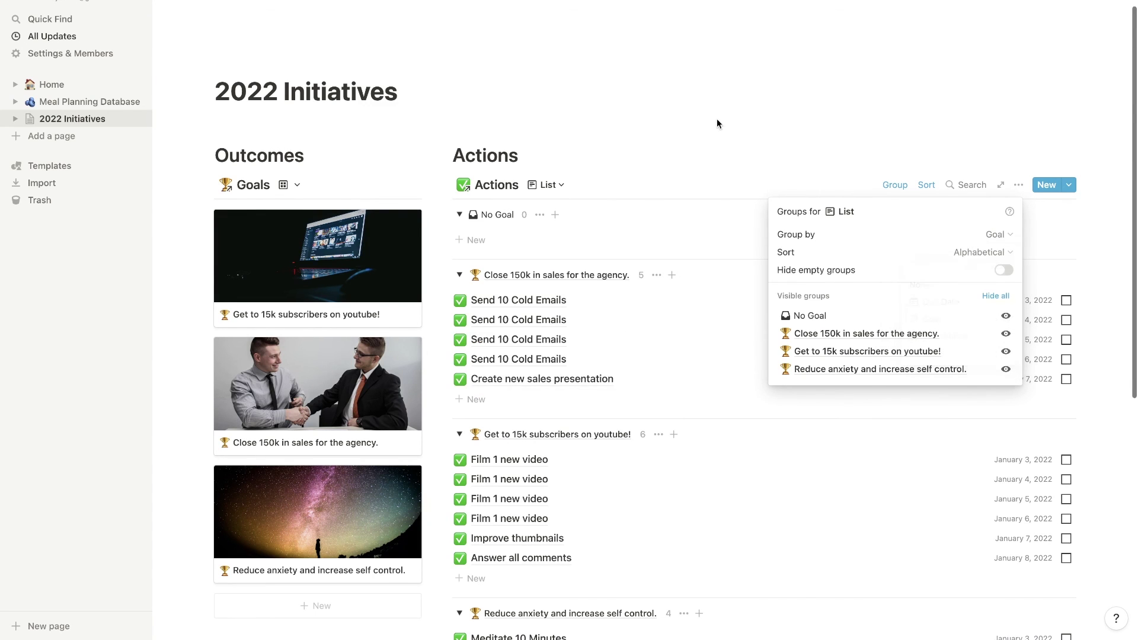
click(651, 214)
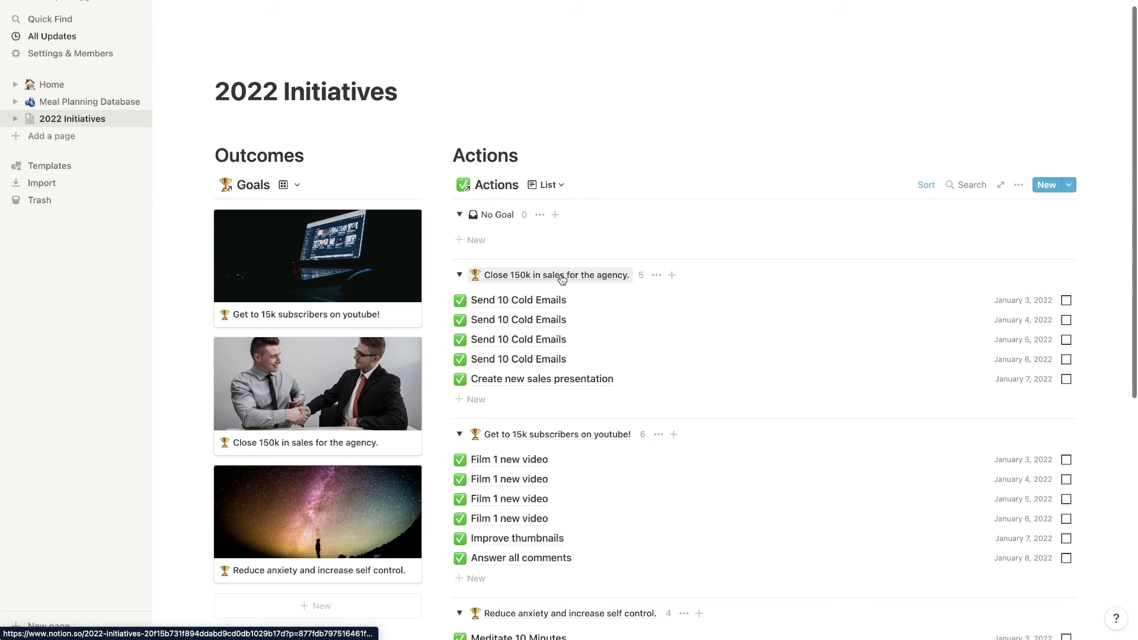
Collapse the three goal groups and hide the No Goal group.
click(459, 274)
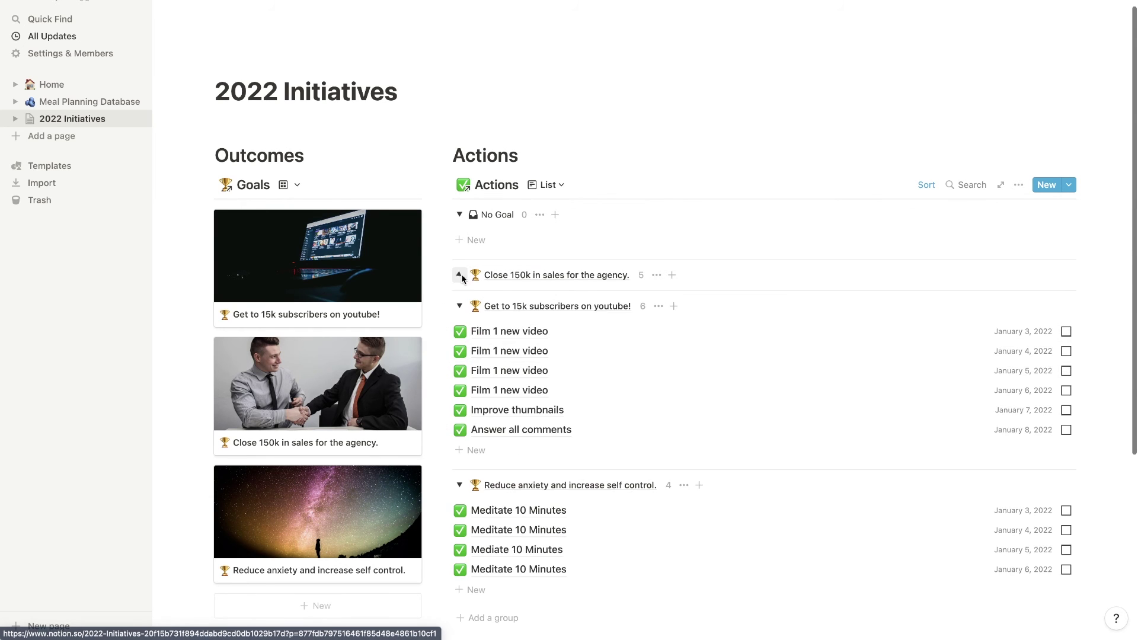
click(460, 306)
click(460, 336)
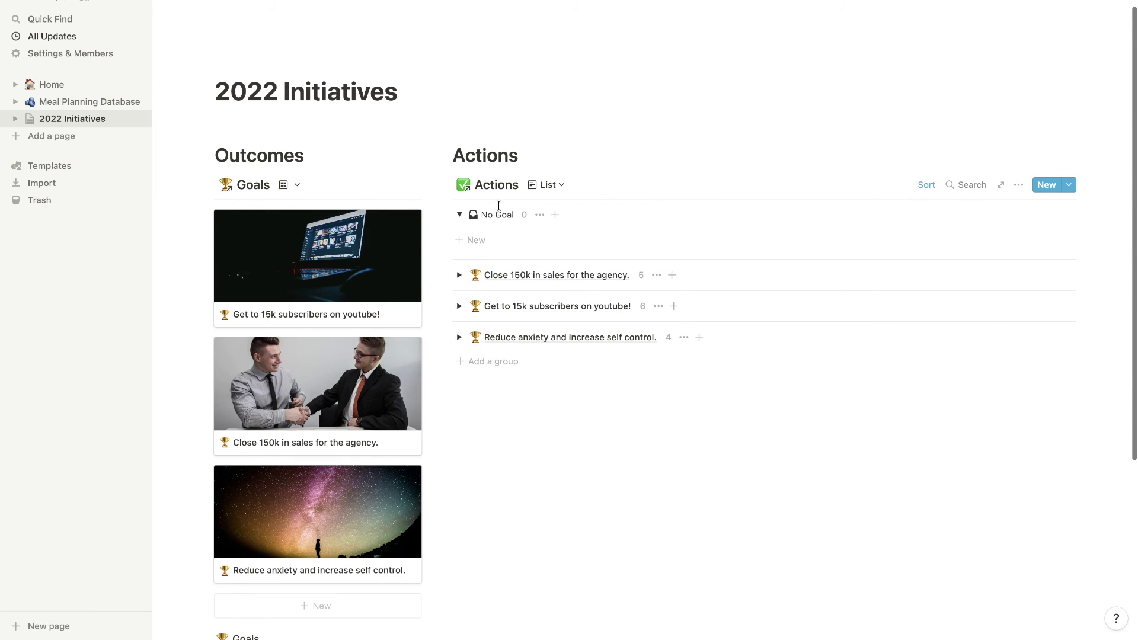
click(538, 215)
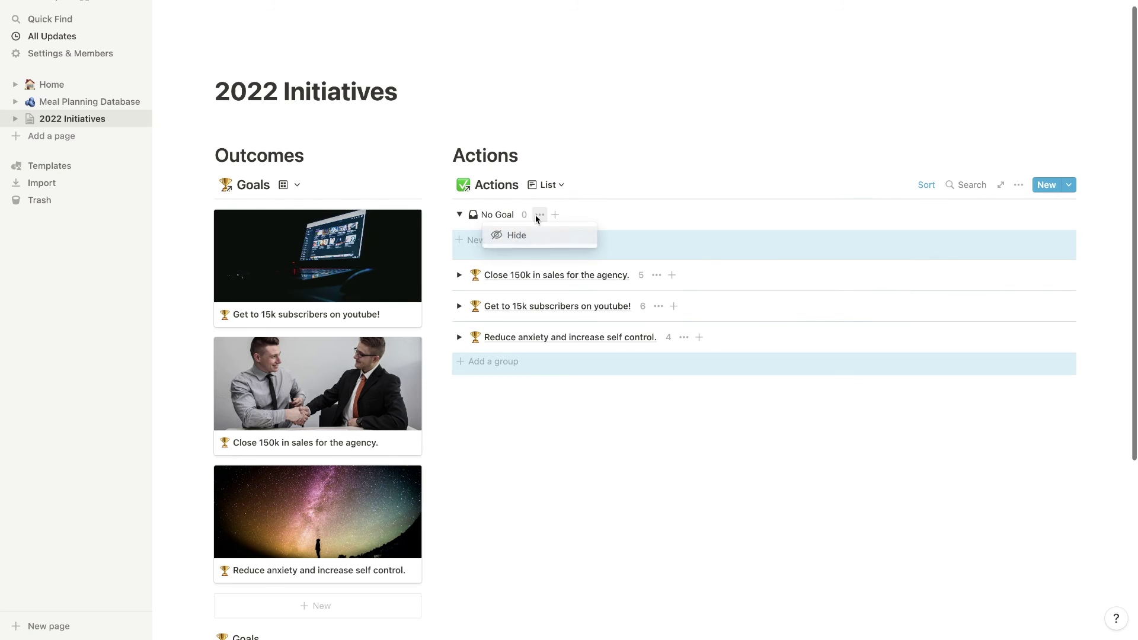
click(513, 236)
Re-expand the sales, YouTube and anxiety groups, then collapse the YouTube and anxiety groups again.
click(459, 215)
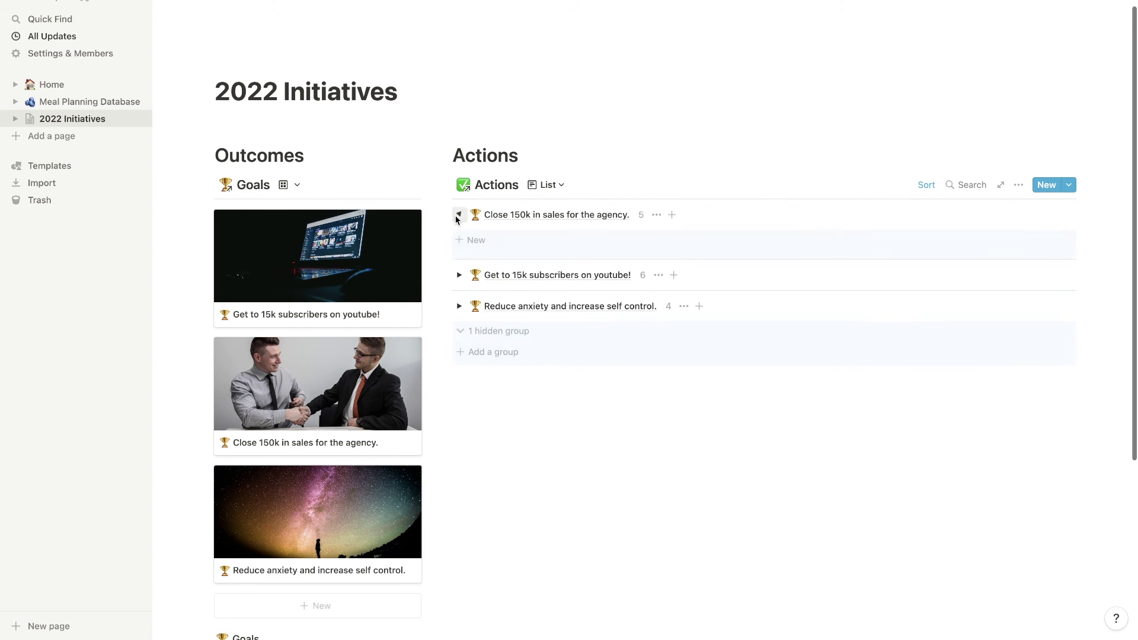
click(459, 375)
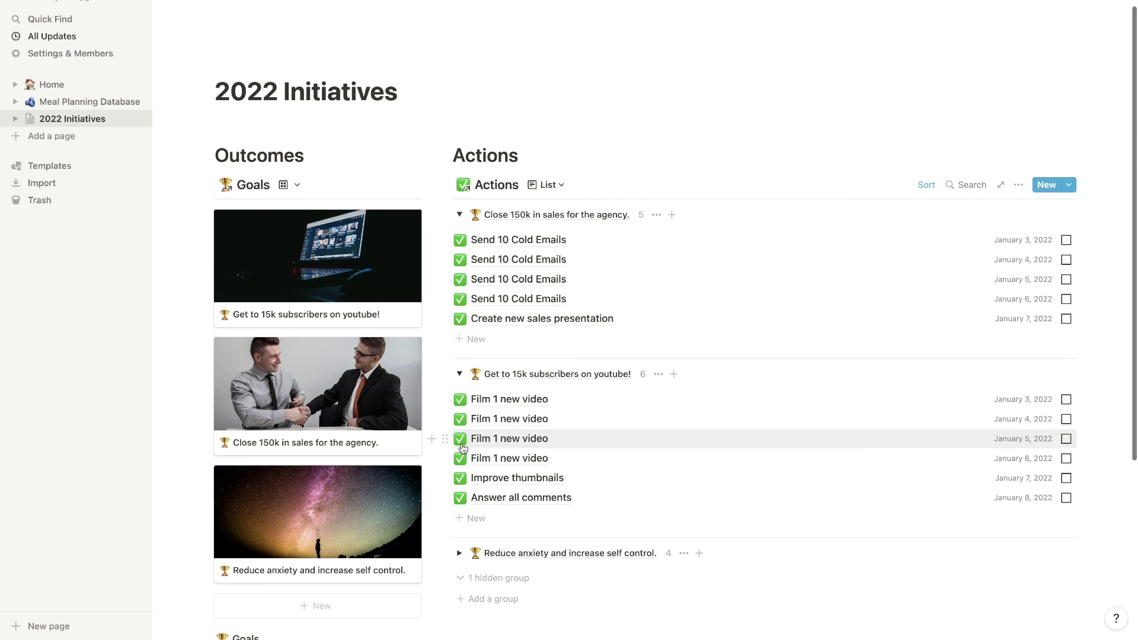
click(460, 553)
scroll(580, 353, down, 4)
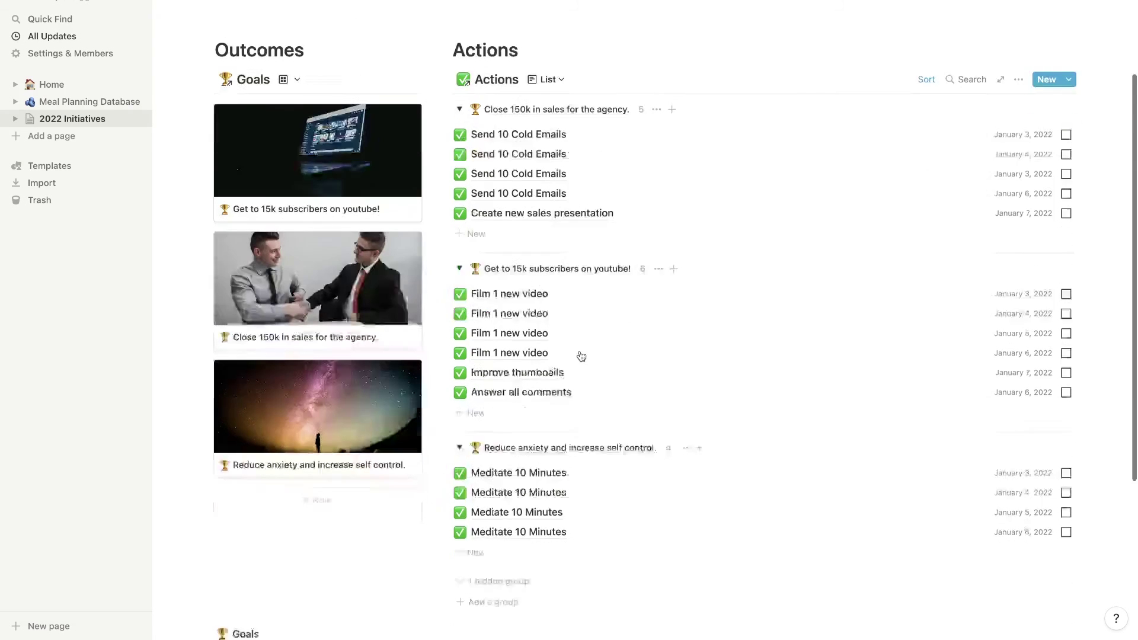
scroll(580, 355, up, 4)
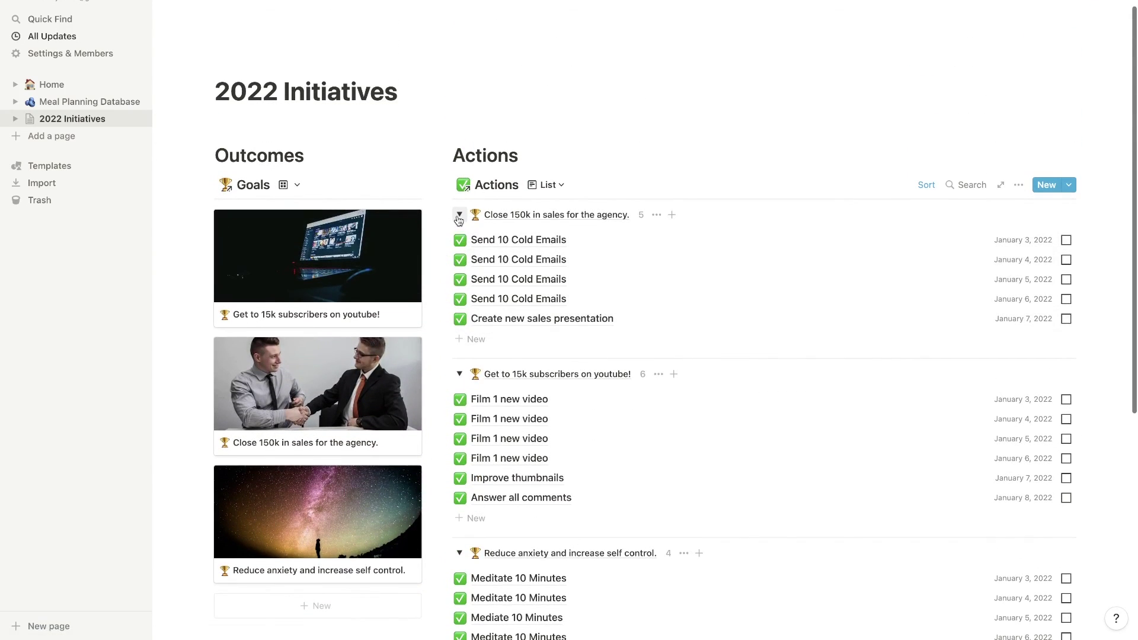
click(459, 375)
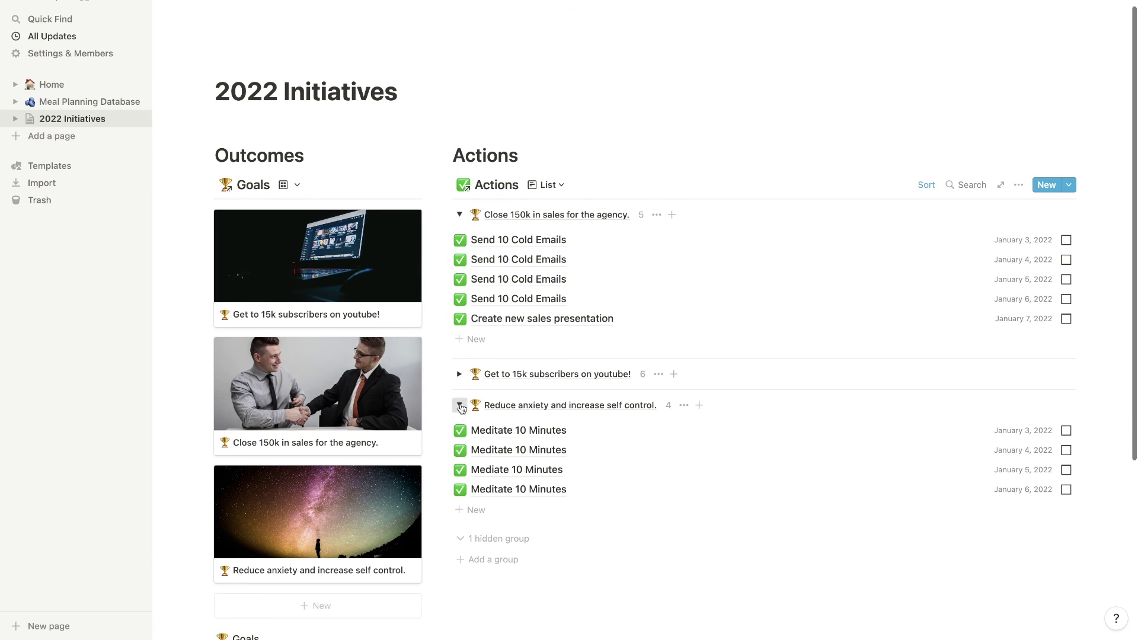
click(460, 406)
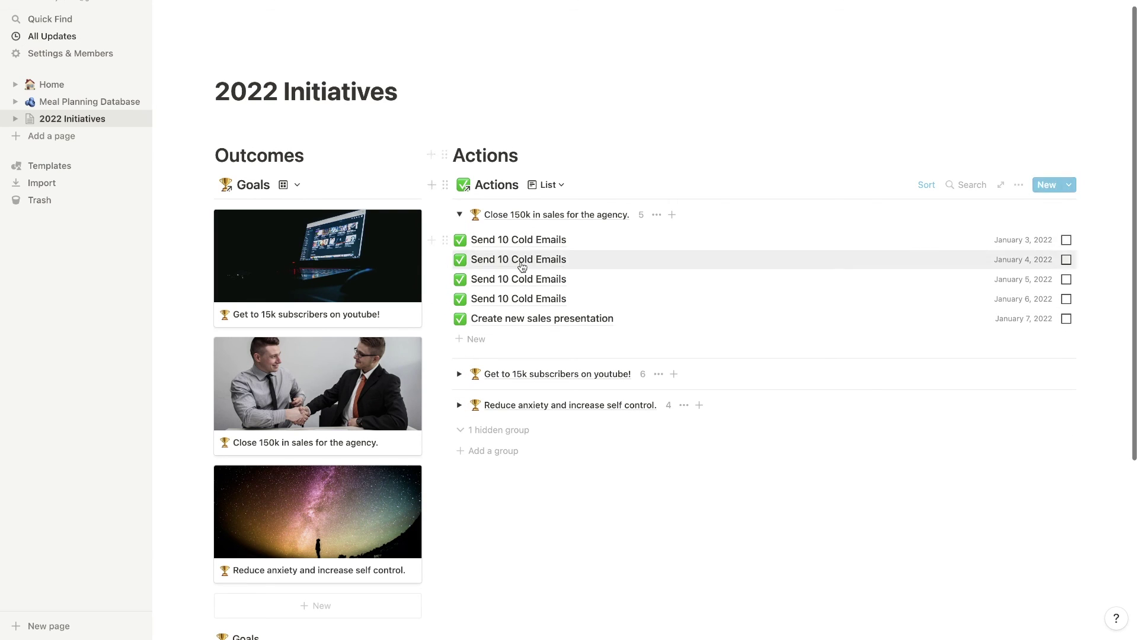
Tick and untick the January 3 cold-email task, and preview the January 4 cold-email task page.
click(1066, 241)
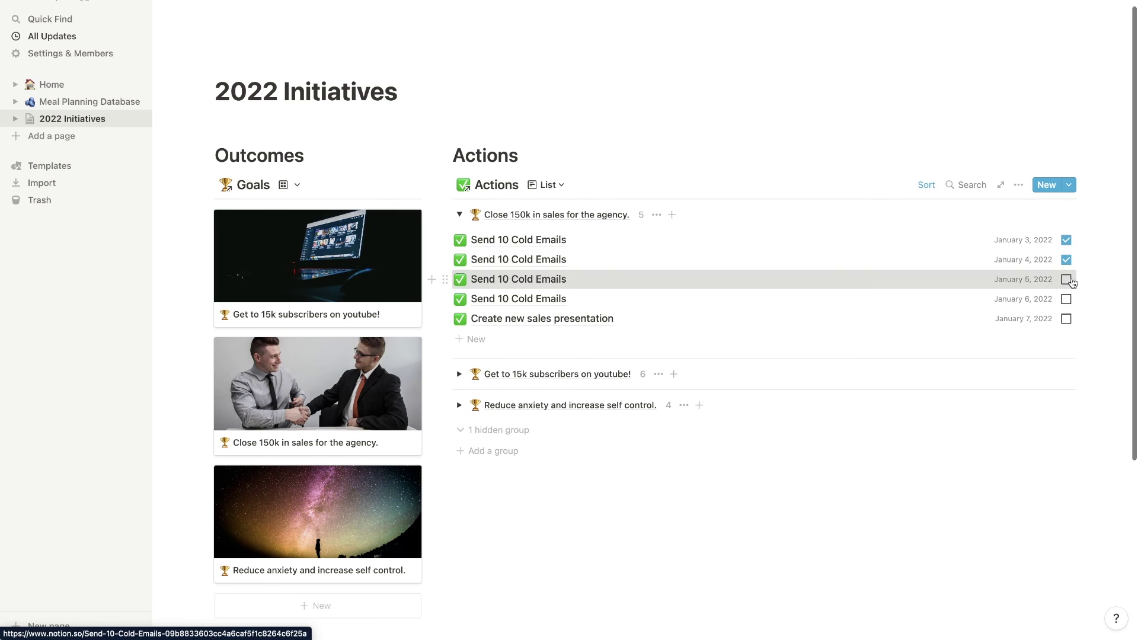
click(1069, 271)
click(1034, 231)
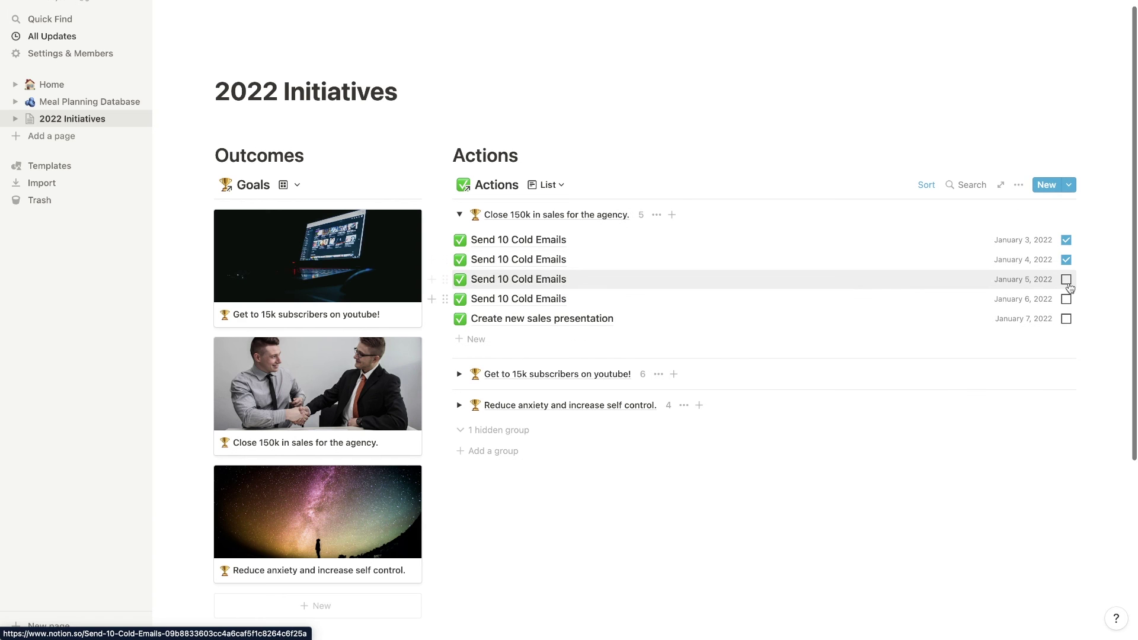
click(1064, 258)
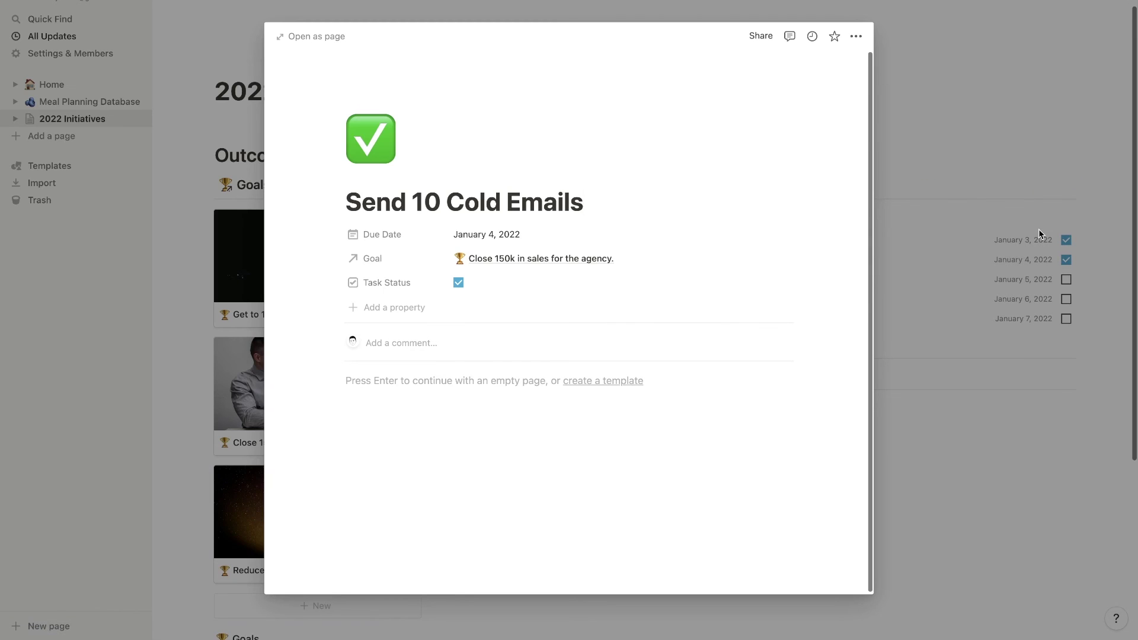
click(1038, 229)
click(1066, 240)
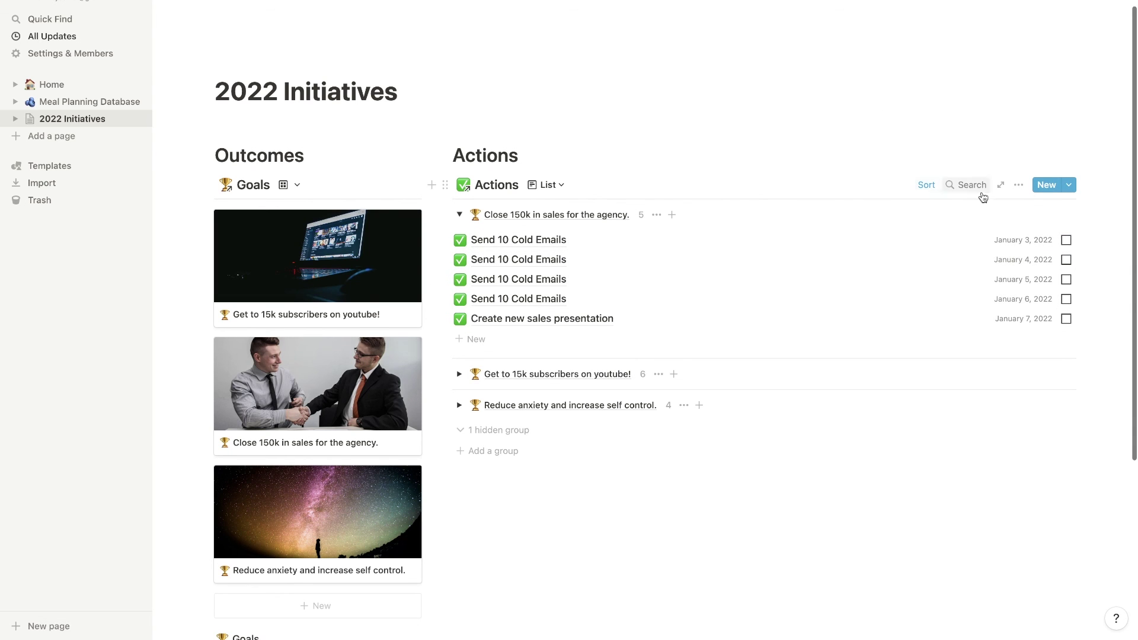
Filter Actions to Task Status unchecked, then mark the January 3 and 4 cold-email tasks done.
click(1016, 186)
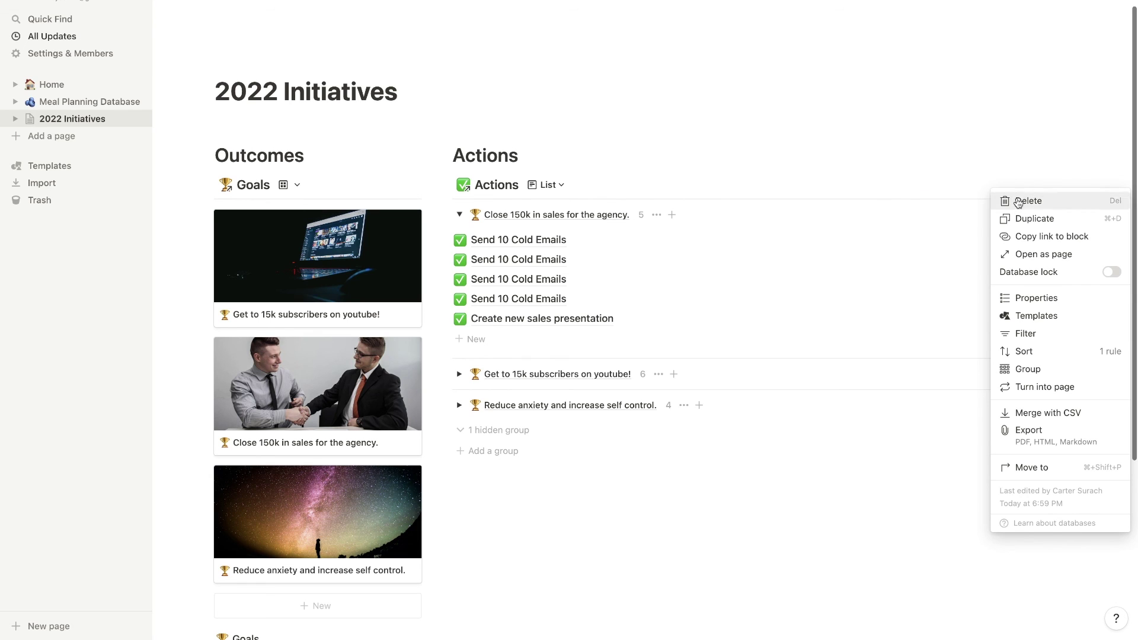
click(1029, 338)
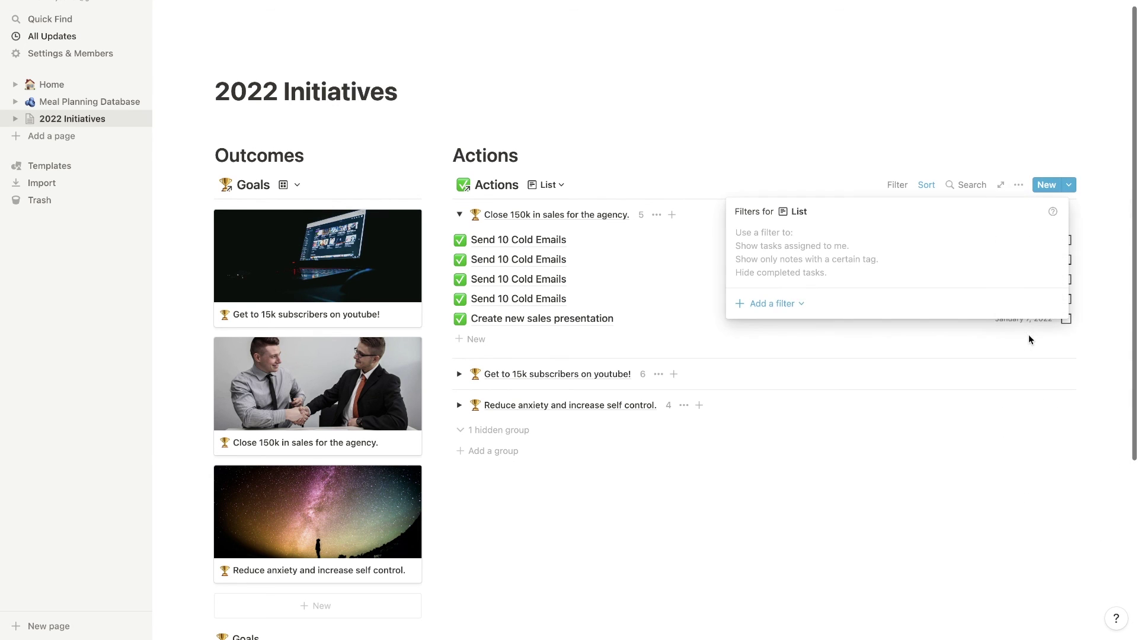
click(780, 306)
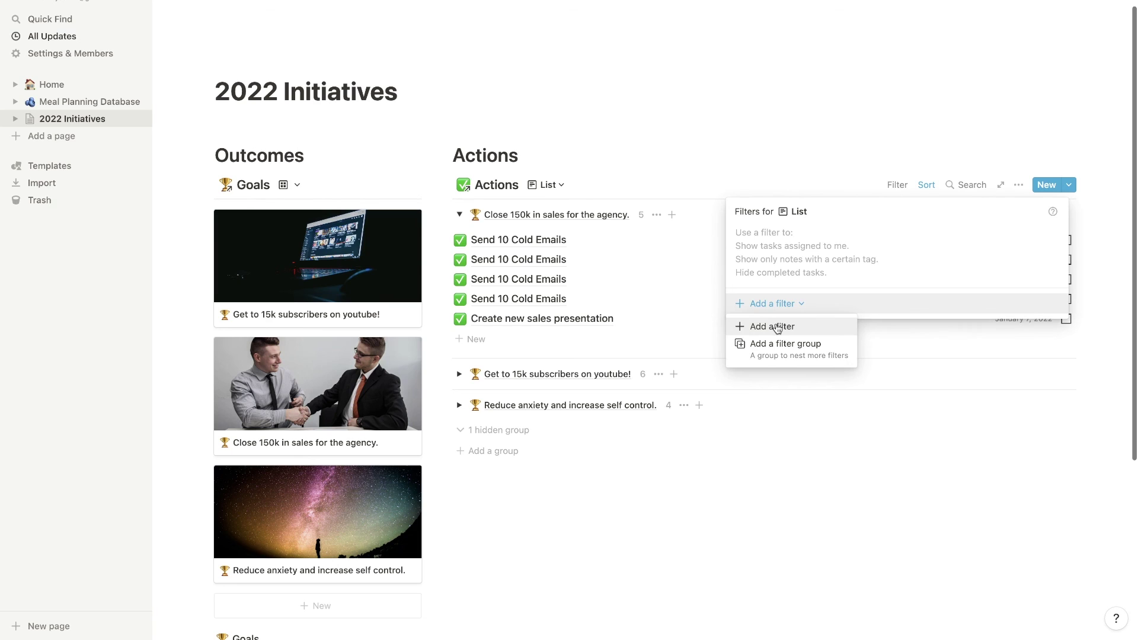
click(778, 325)
click(819, 240)
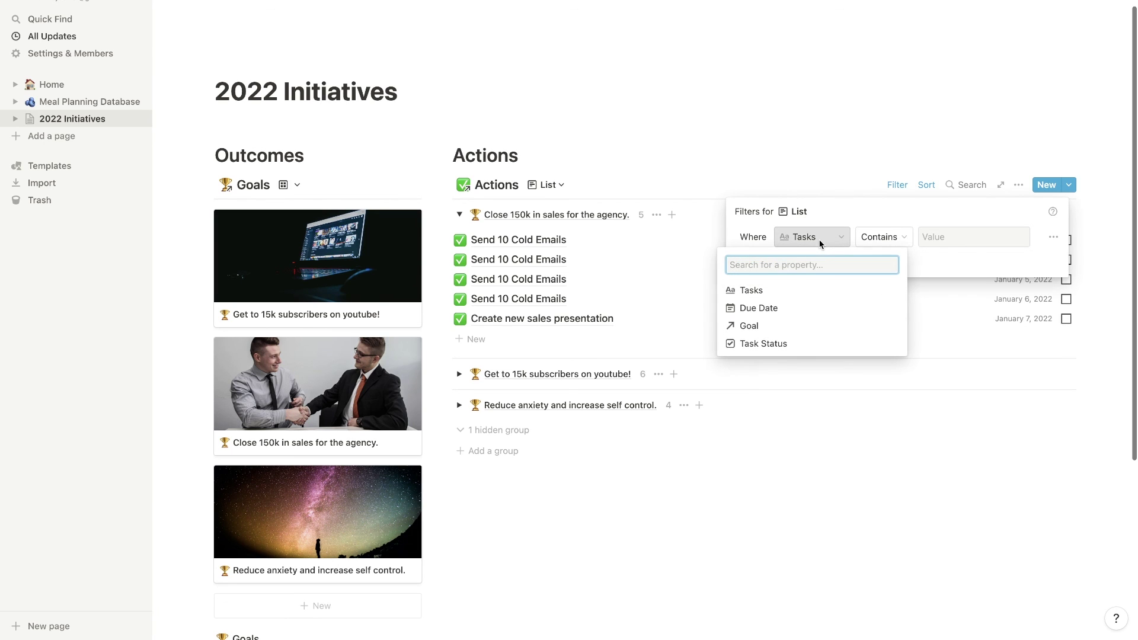
click(766, 344)
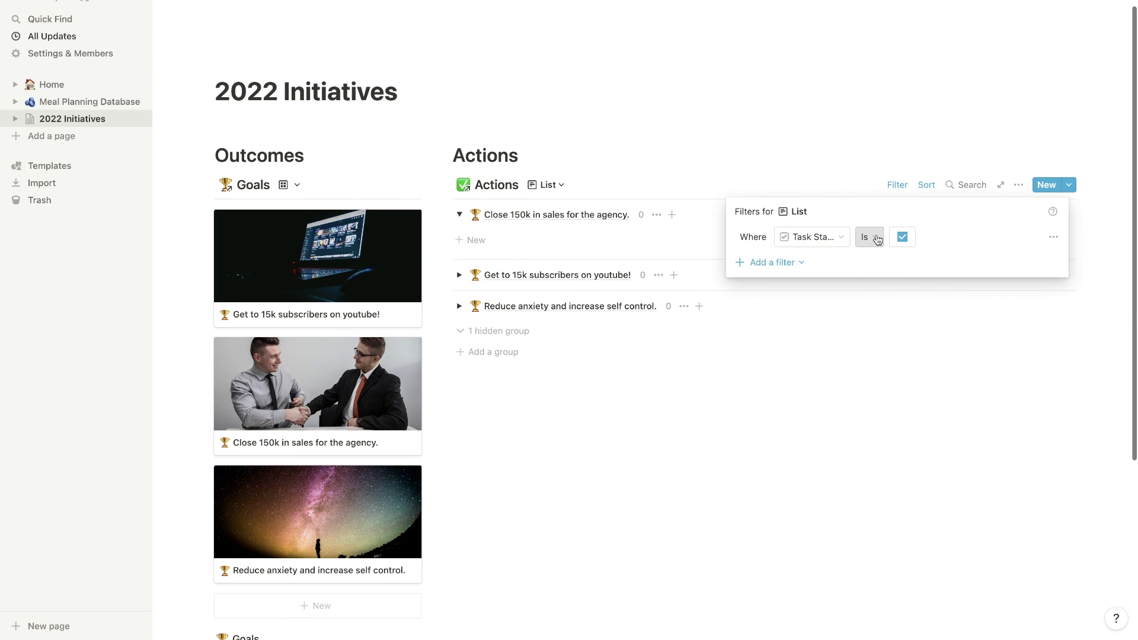
click(901, 237)
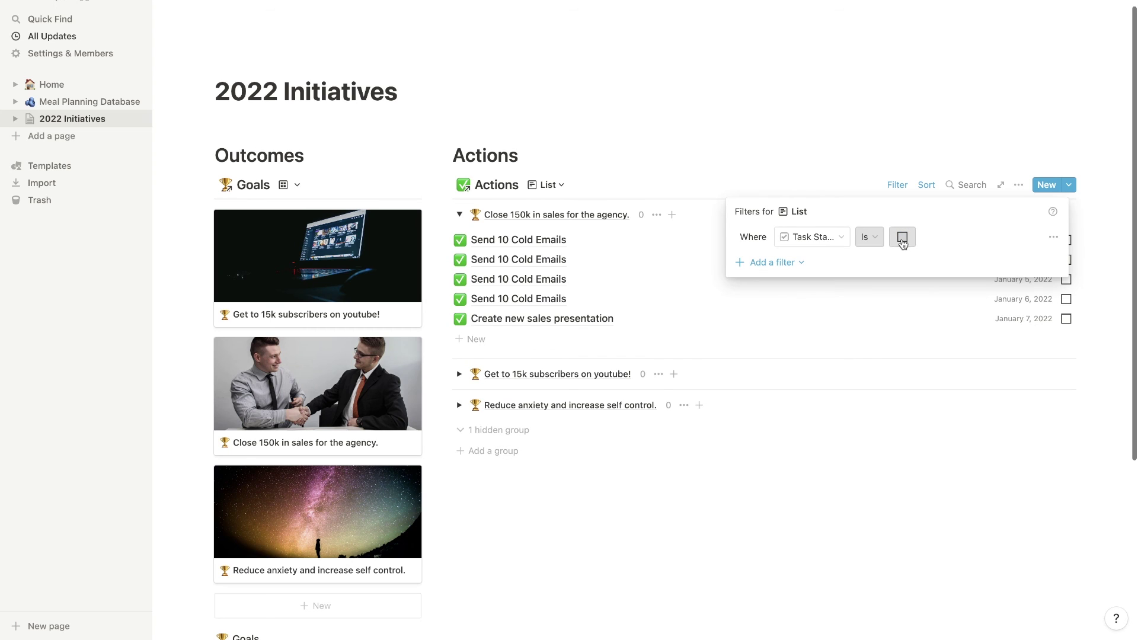
click(794, 112)
click(1066, 240)
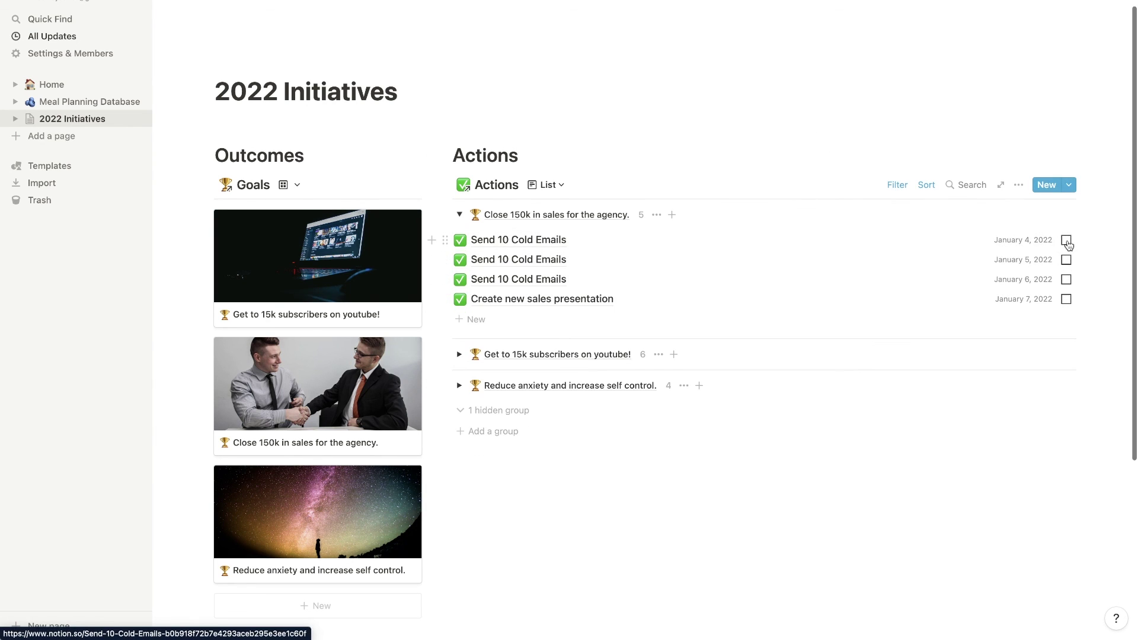
click(1066, 241)
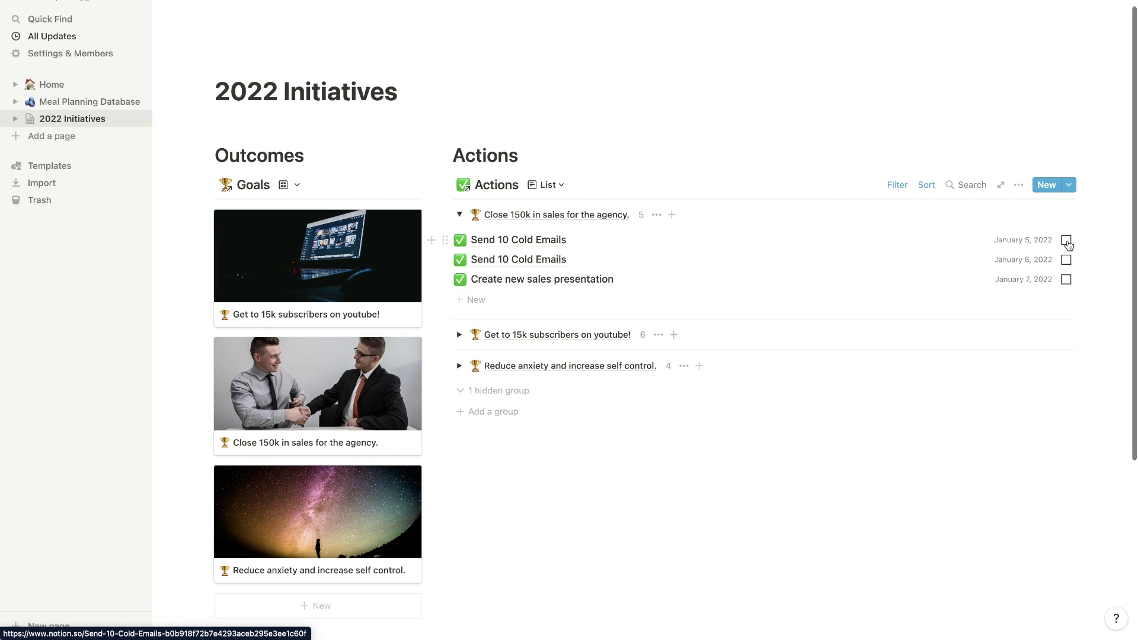
Duplicate the Actions database's List view.
click(554, 185)
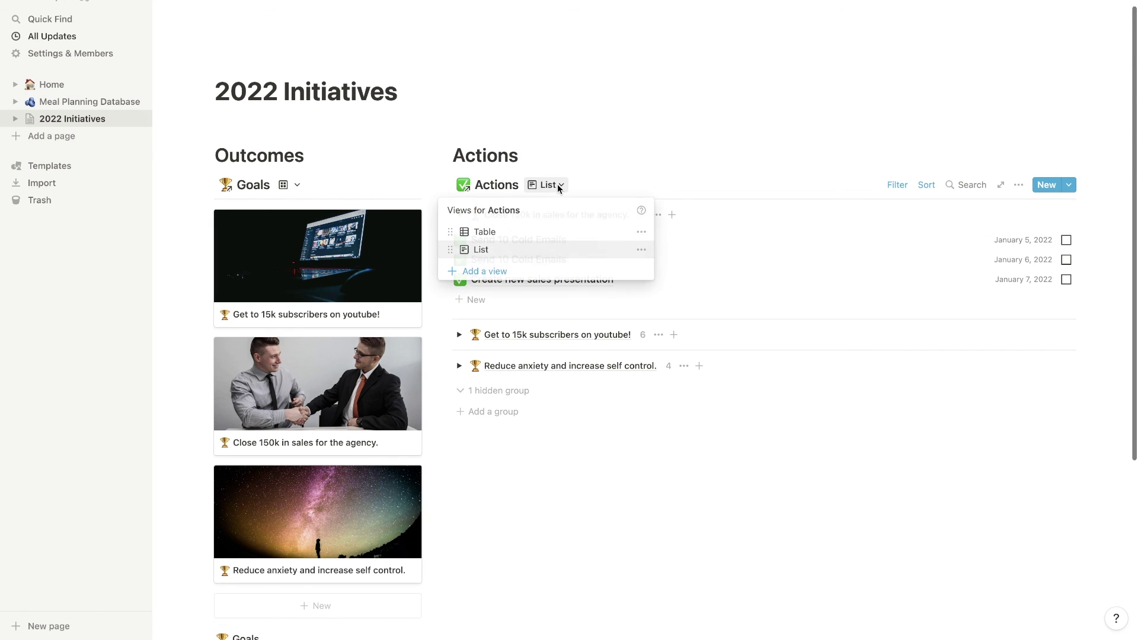
click(641, 250)
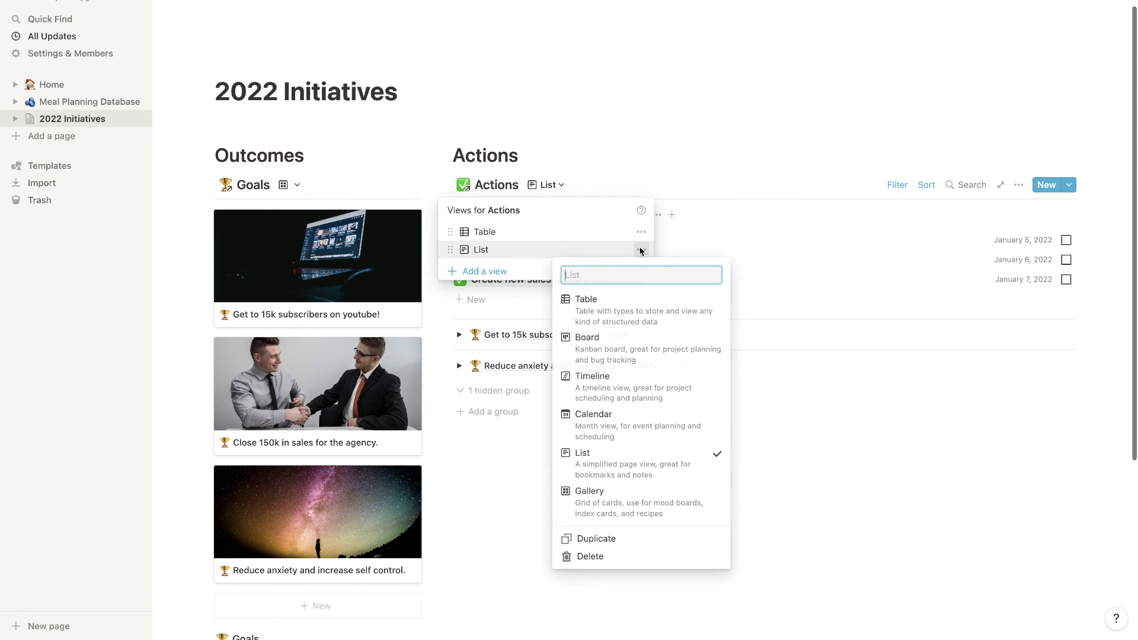
click(594, 537)
Rename the original List view to 'Tasks' and List 1 to 'Archive'.
click(554, 185)
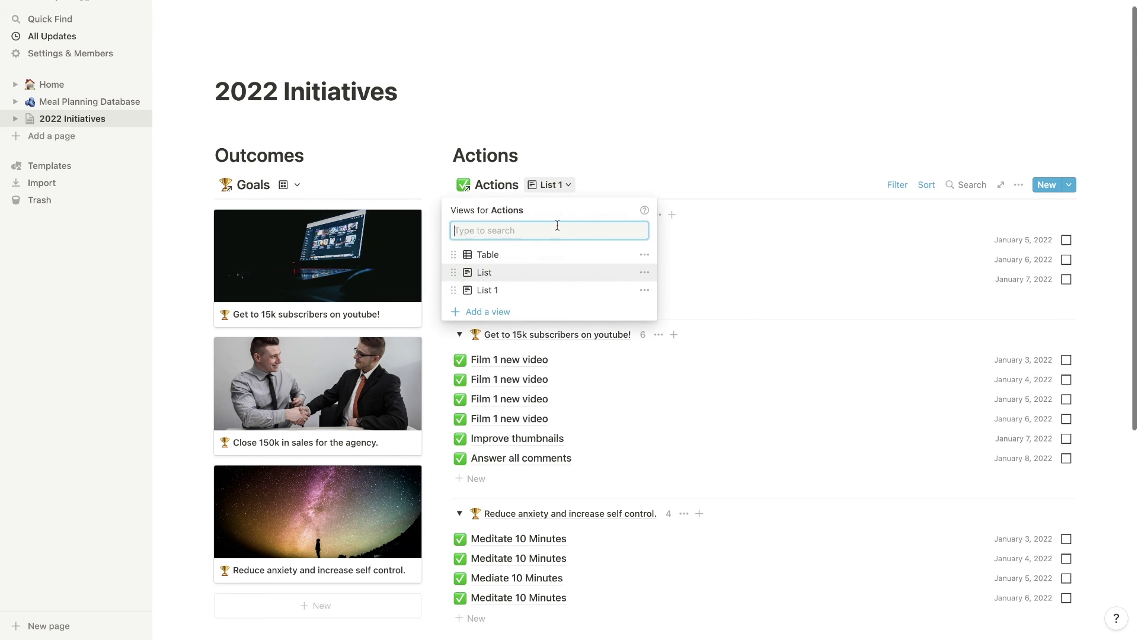
click(641, 276)
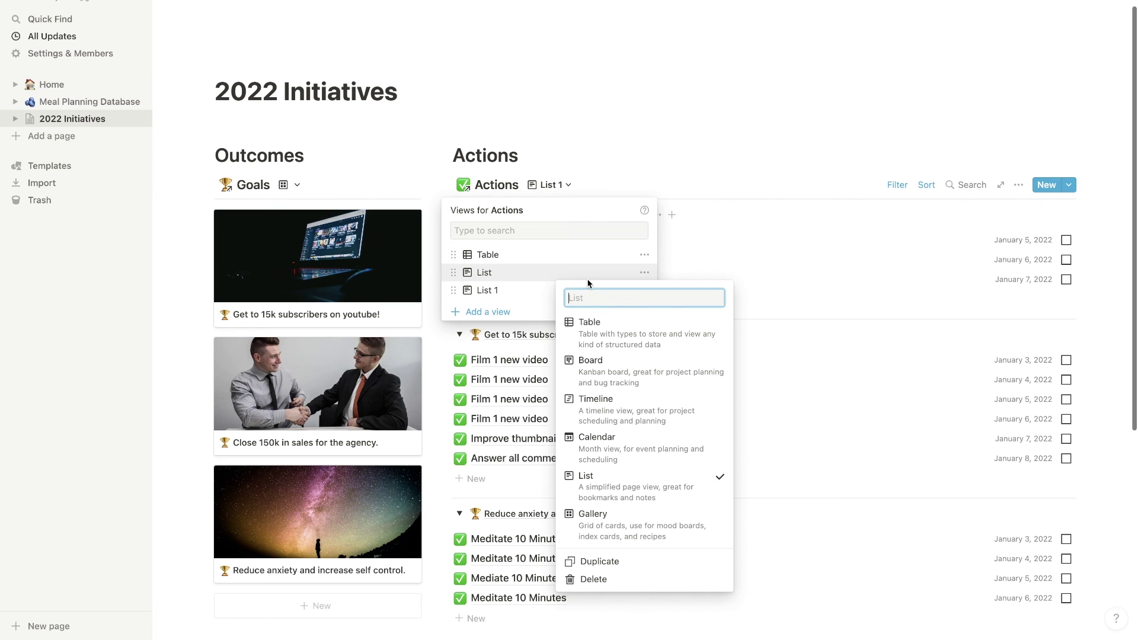
key(Return)
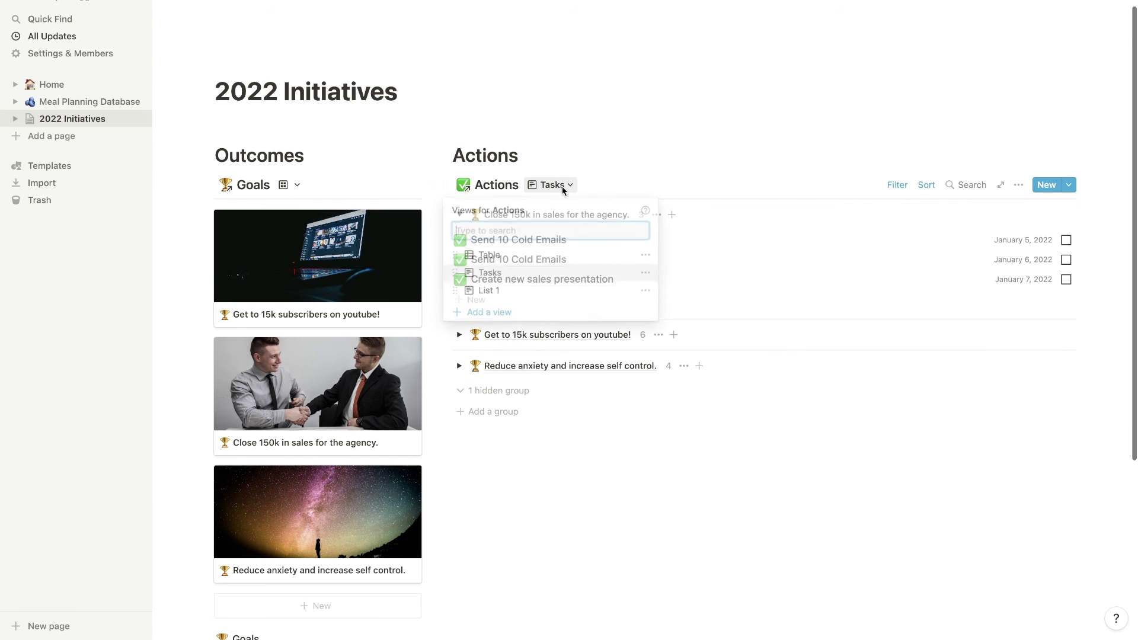
click(645, 289)
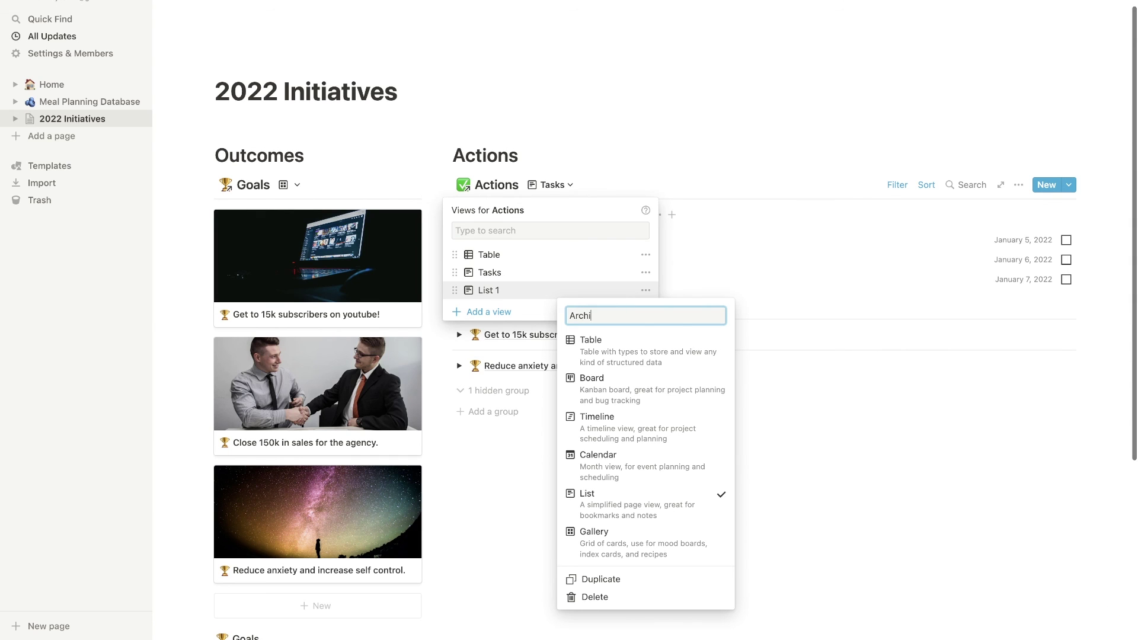
key(Return)
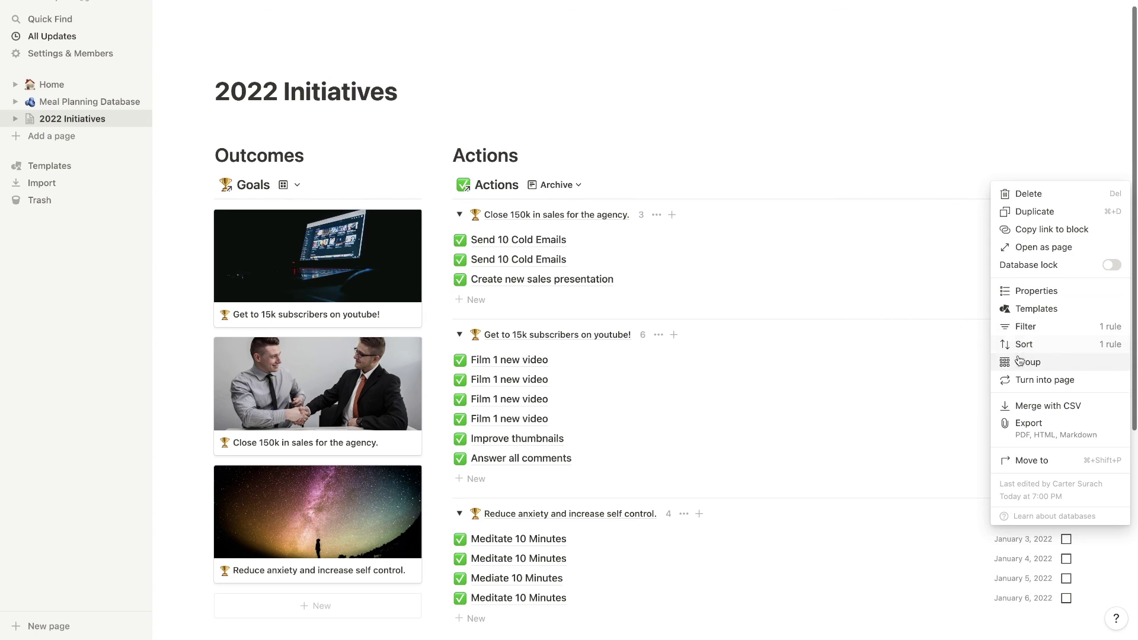
Set the Archive view's filter to Task Status is checked.
click(1019, 329)
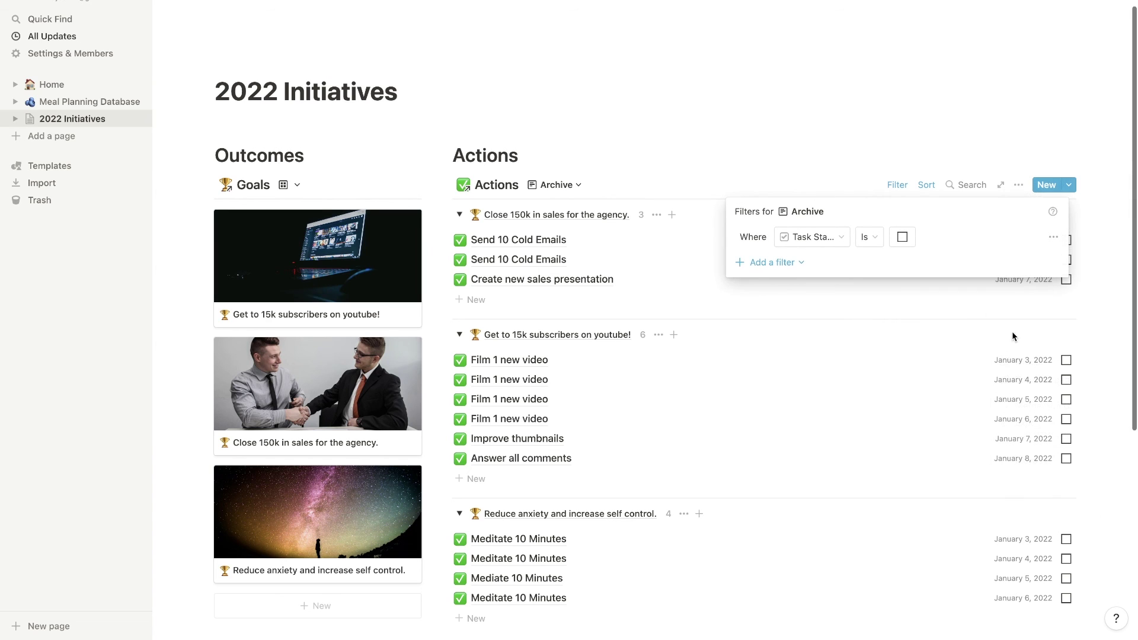
click(901, 238)
click(769, 119)
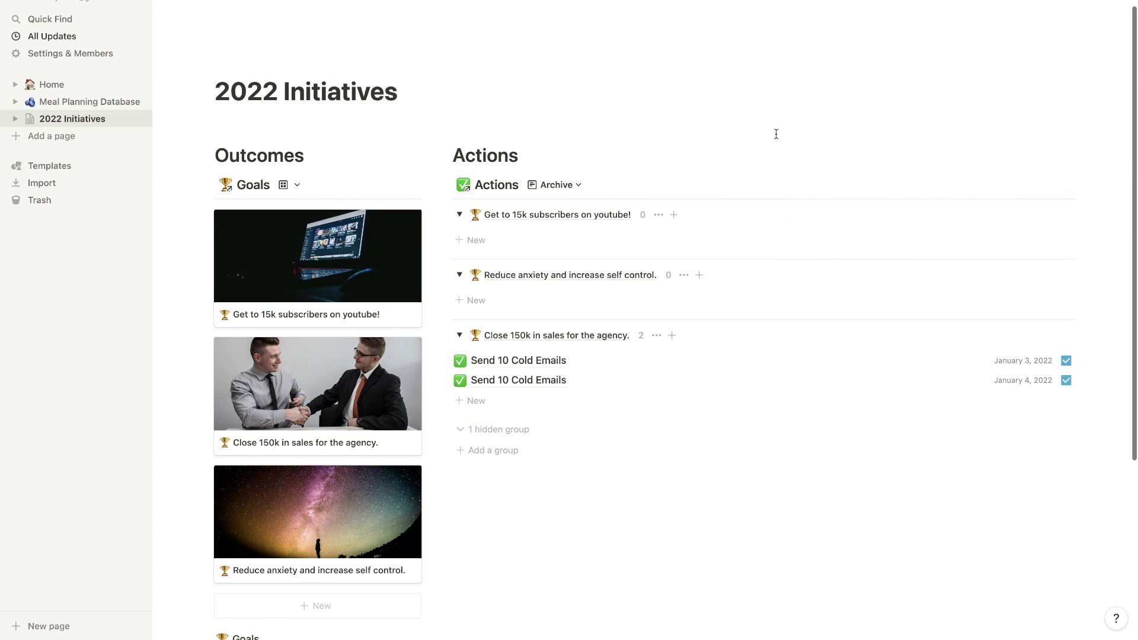
Stay on the Archive view and review its Task Status filter rule.
click(547, 187)
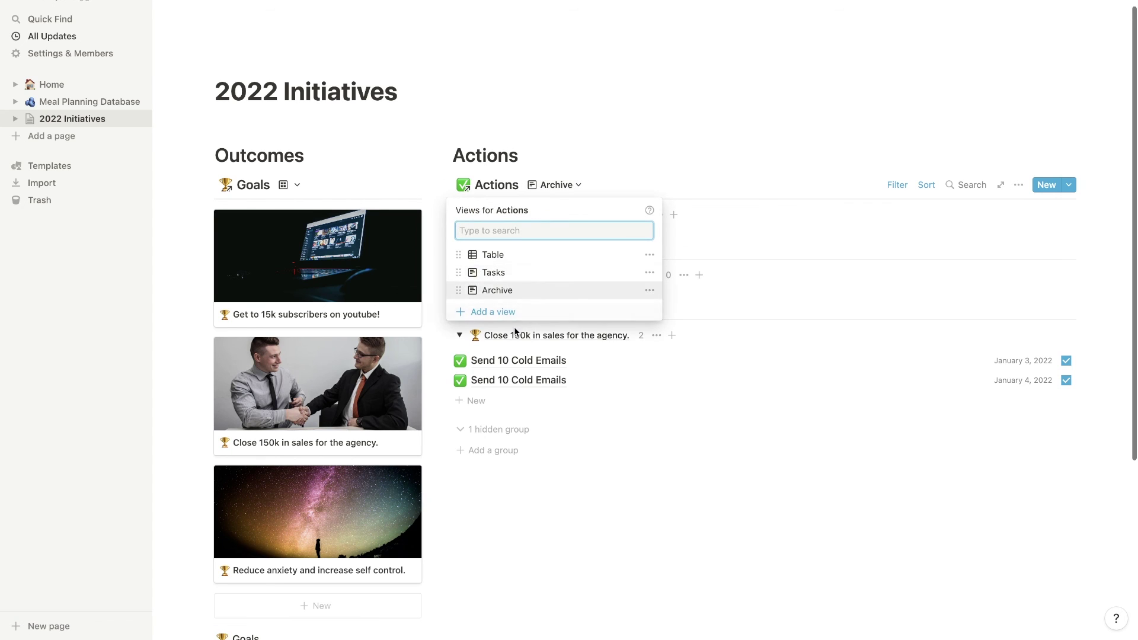
click(1000, 428)
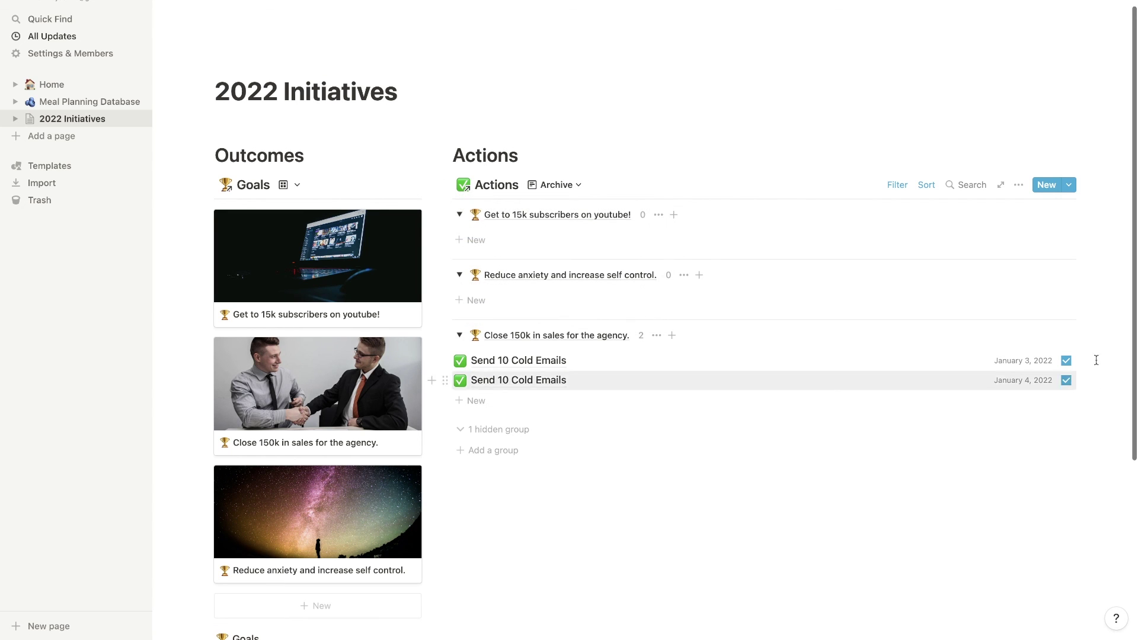
click(1018, 185)
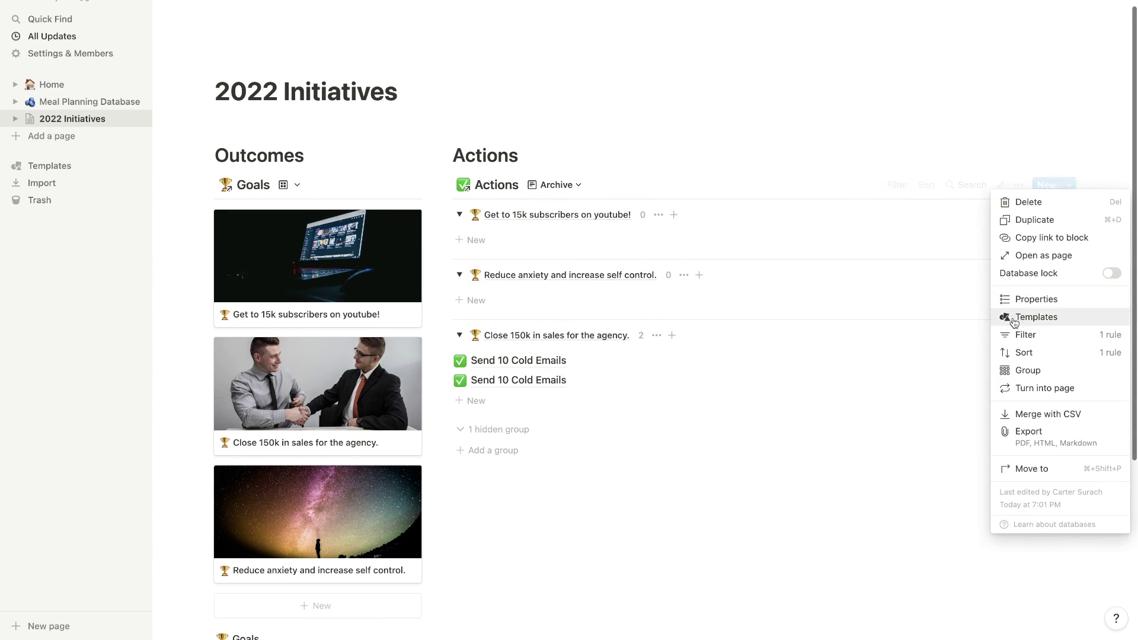
click(1018, 338)
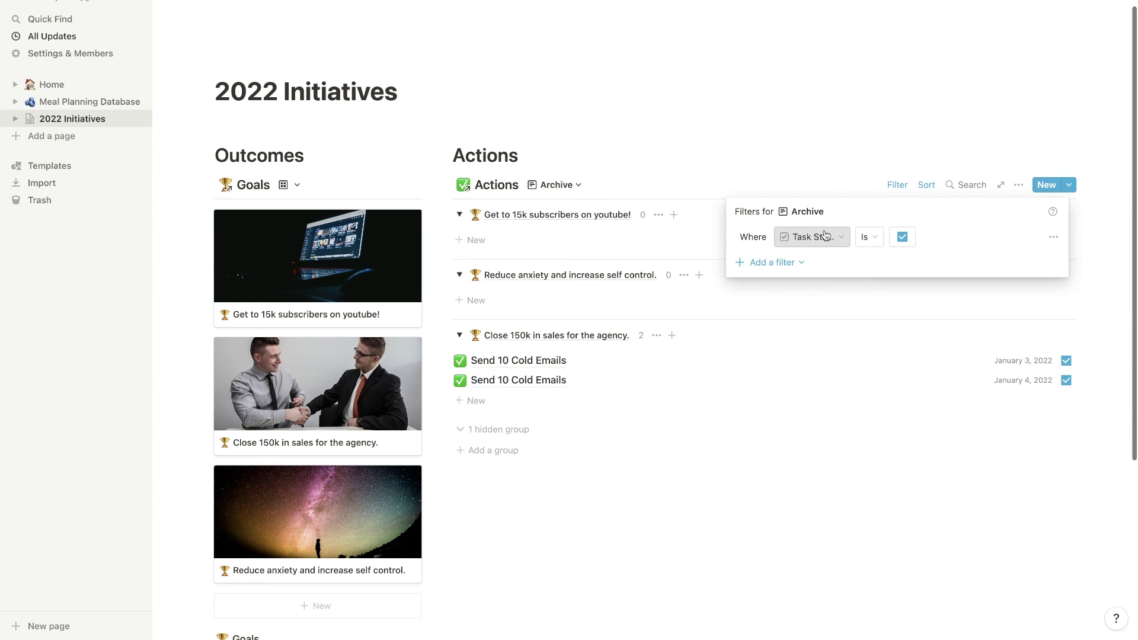
key(Escape)
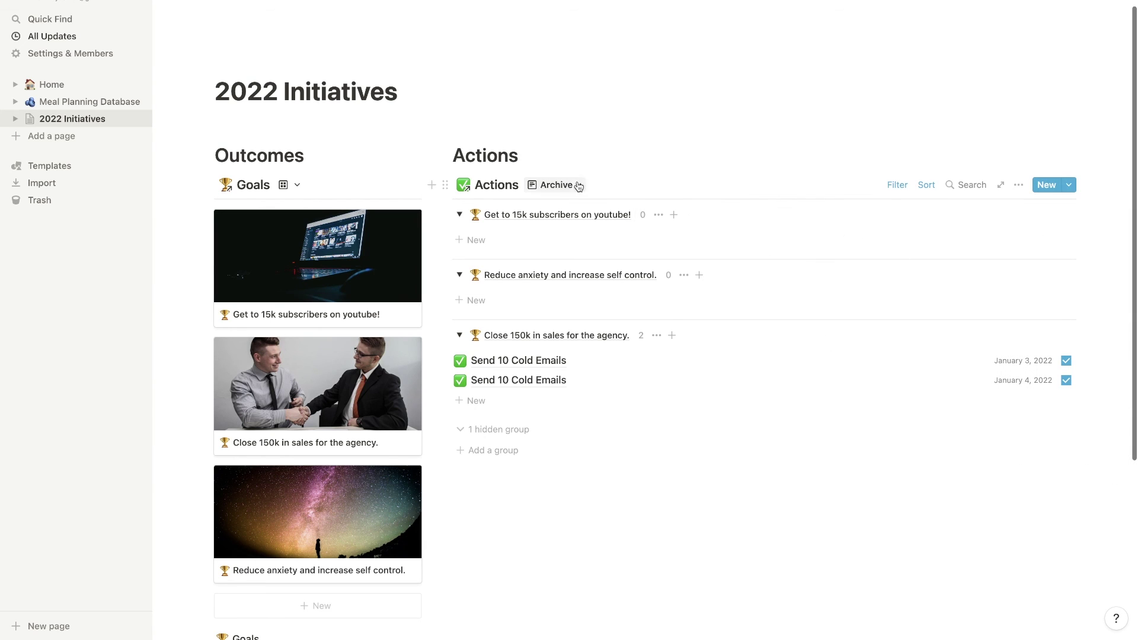
click(575, 186)
Switch to the Tasks view, review its filter, and expand the YouTube and anxiety goal groups.
click(528, 278)
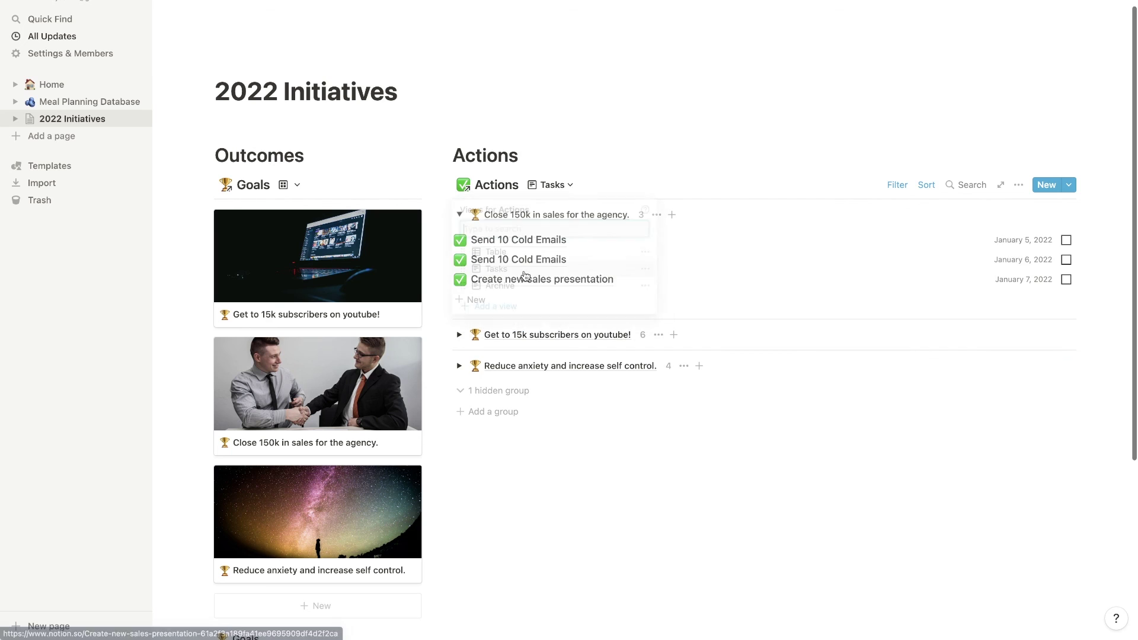
click(1018, 187)
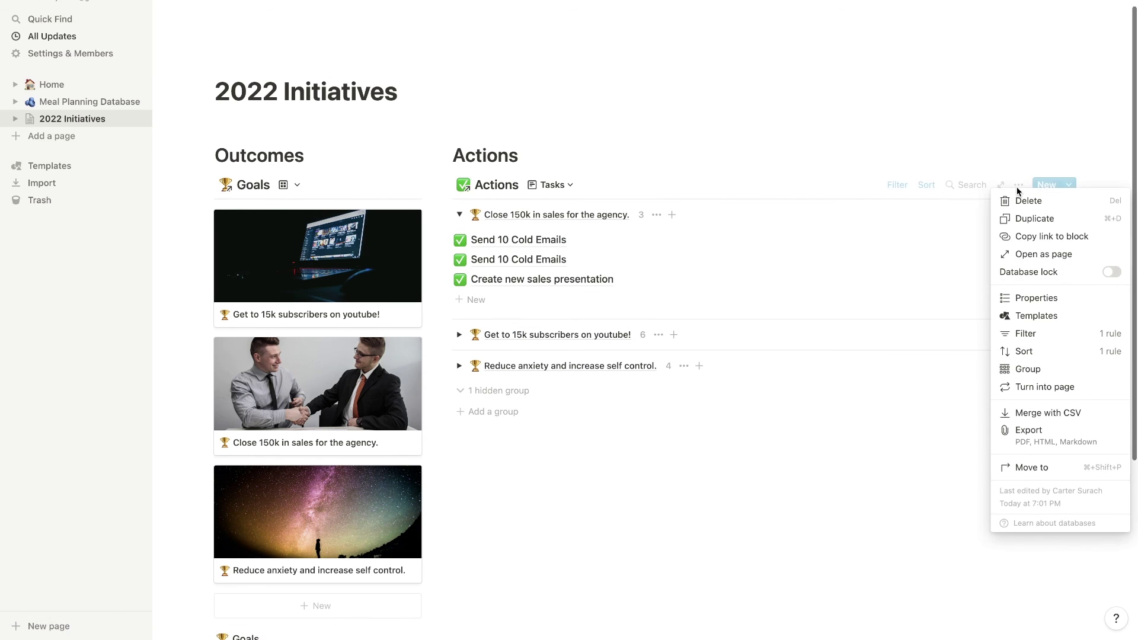
click(1007, 333)
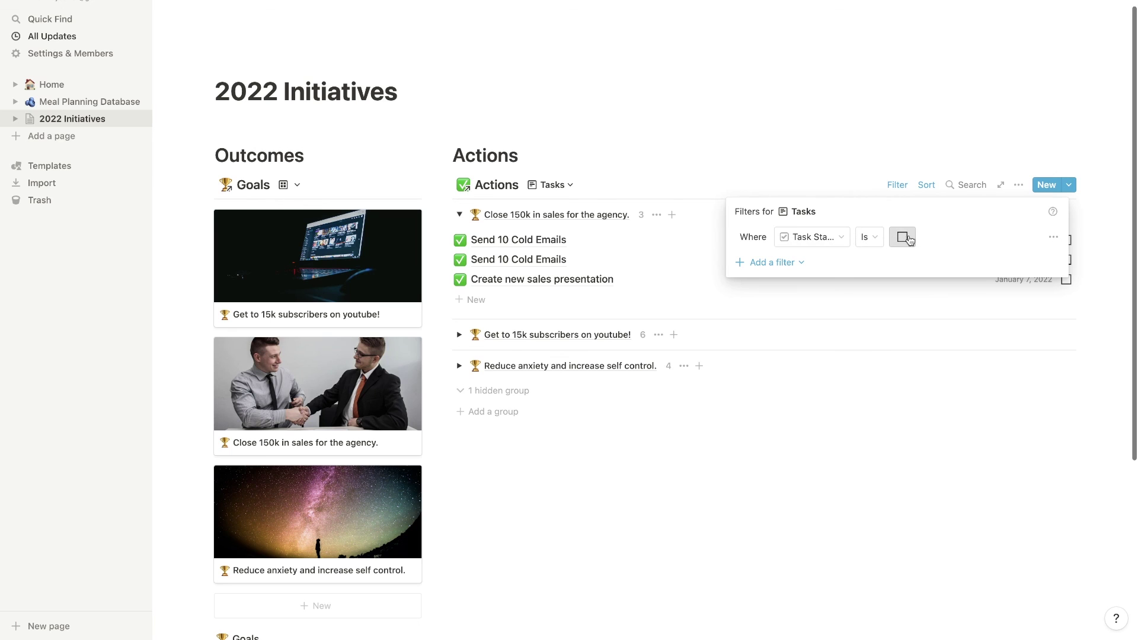
click(892, 437)
click(459, 335)
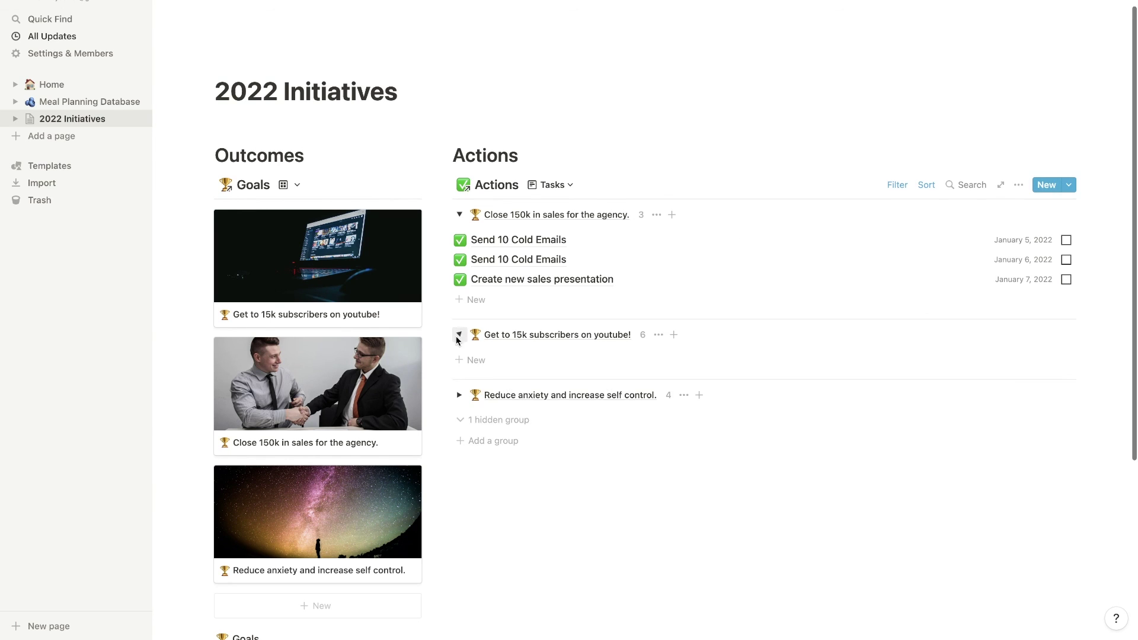
click(460, 515)
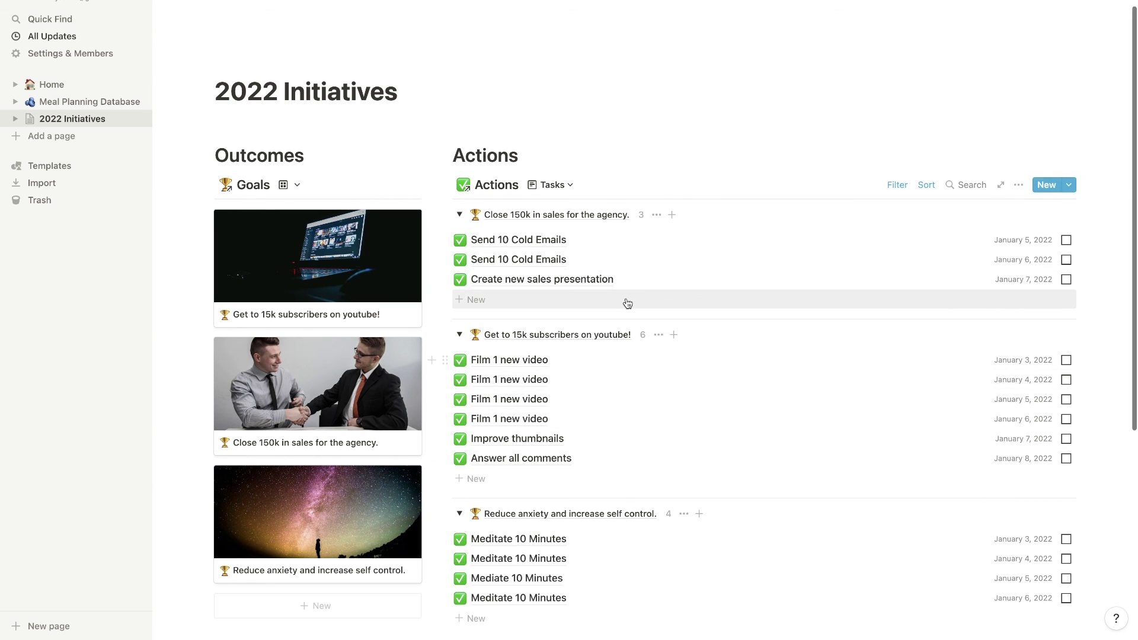